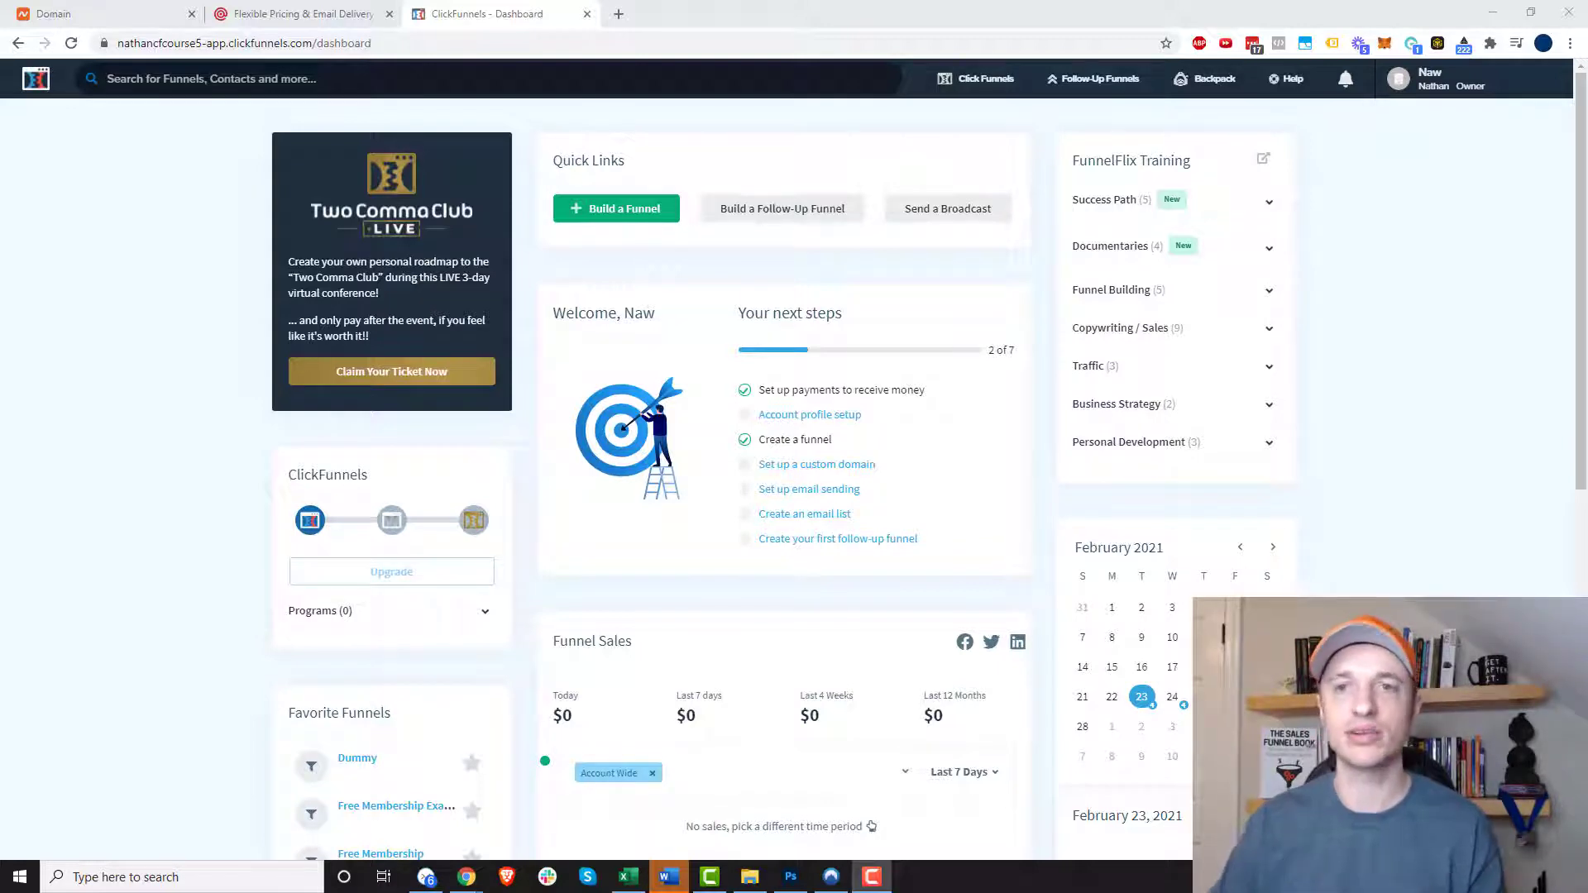
# Go from Account Settings to Domains and start adding a new domain, highlighting the connect-your-own option.
pyautogui.click(1436, 115)
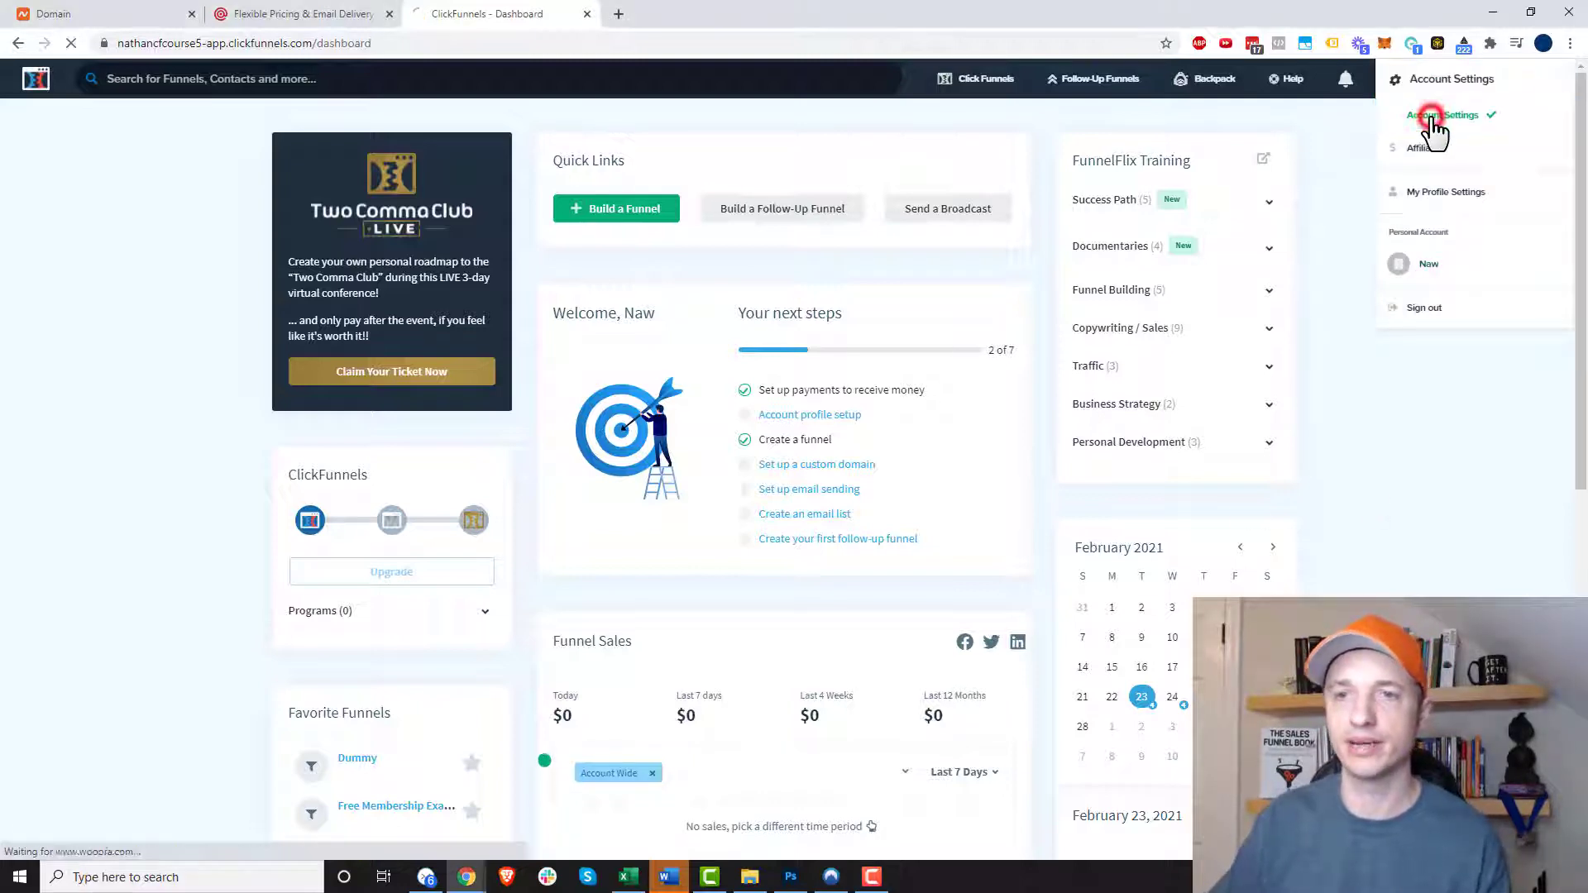
pyautogui.scroll(-2, 397, 745)
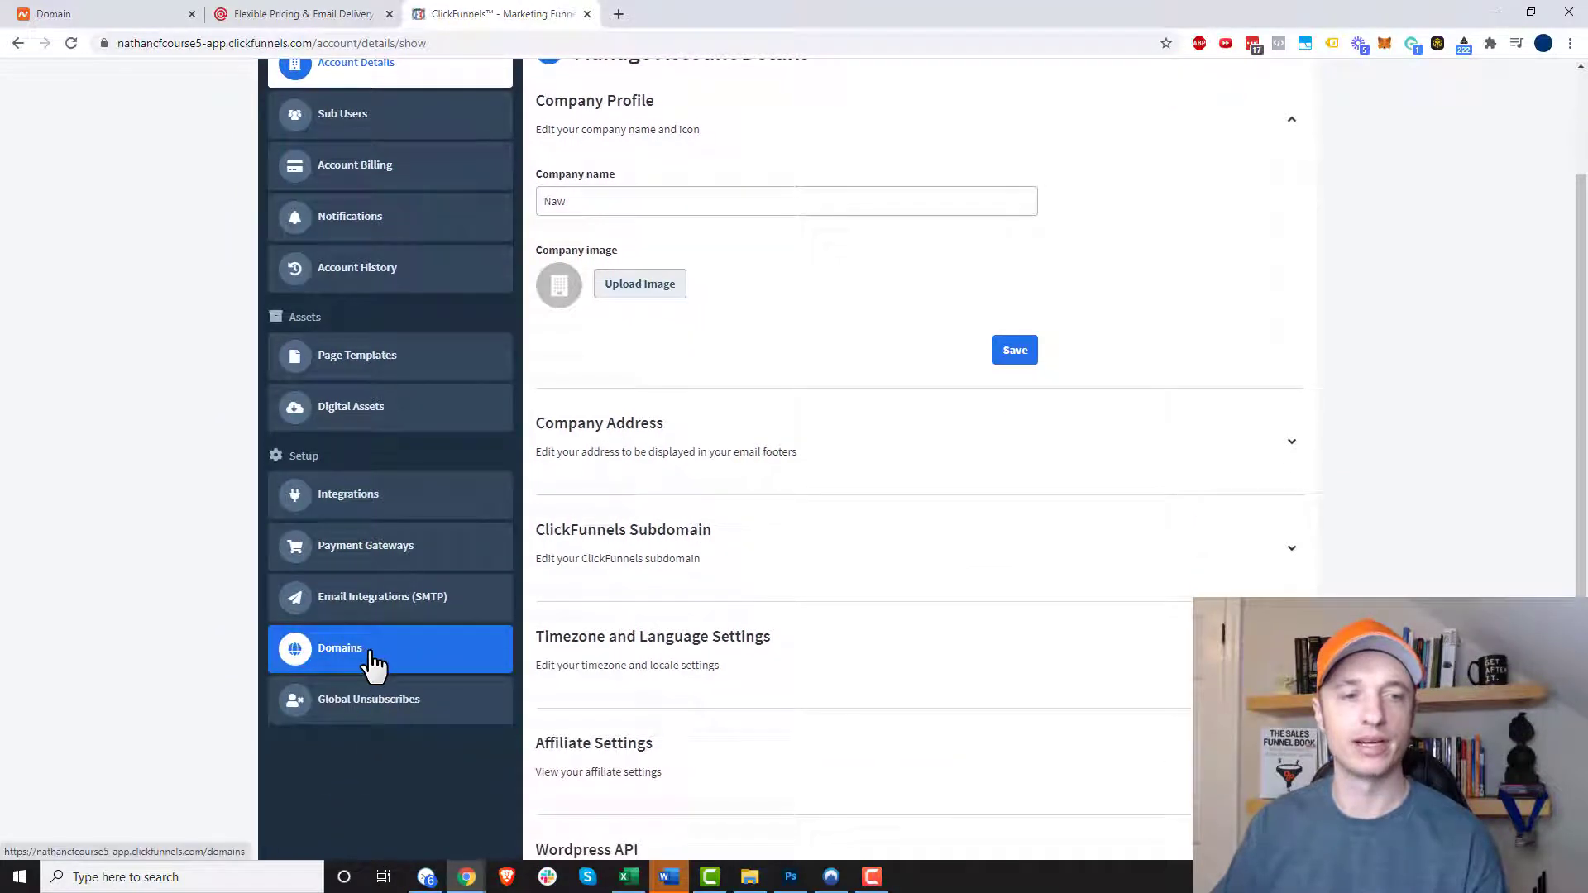
pyautogui.click(369, 657)
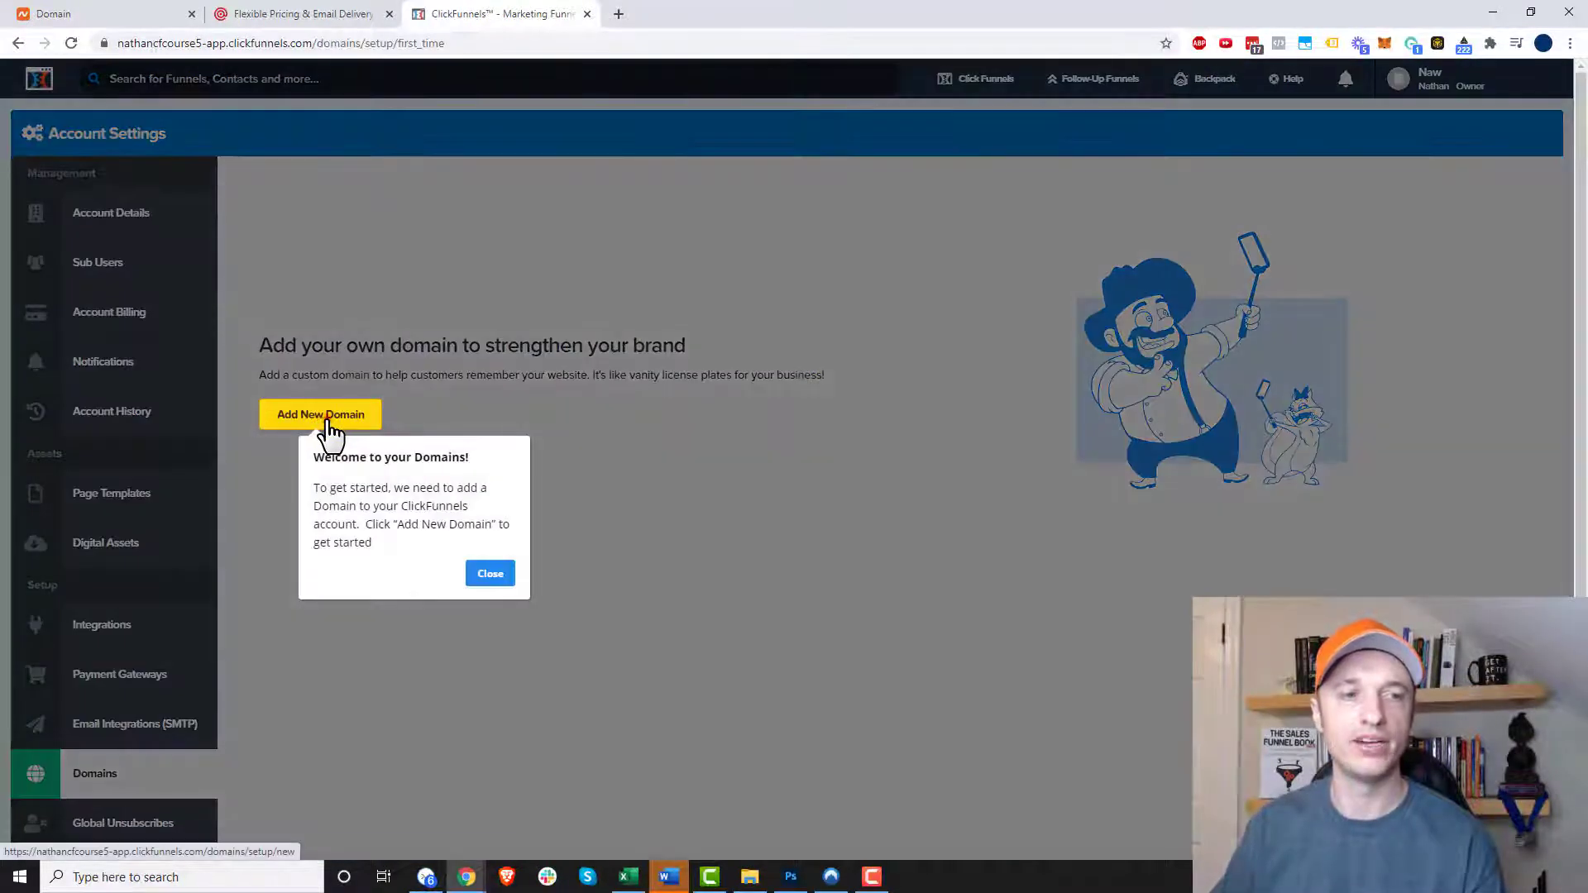
pyautogui.click(328, 422)
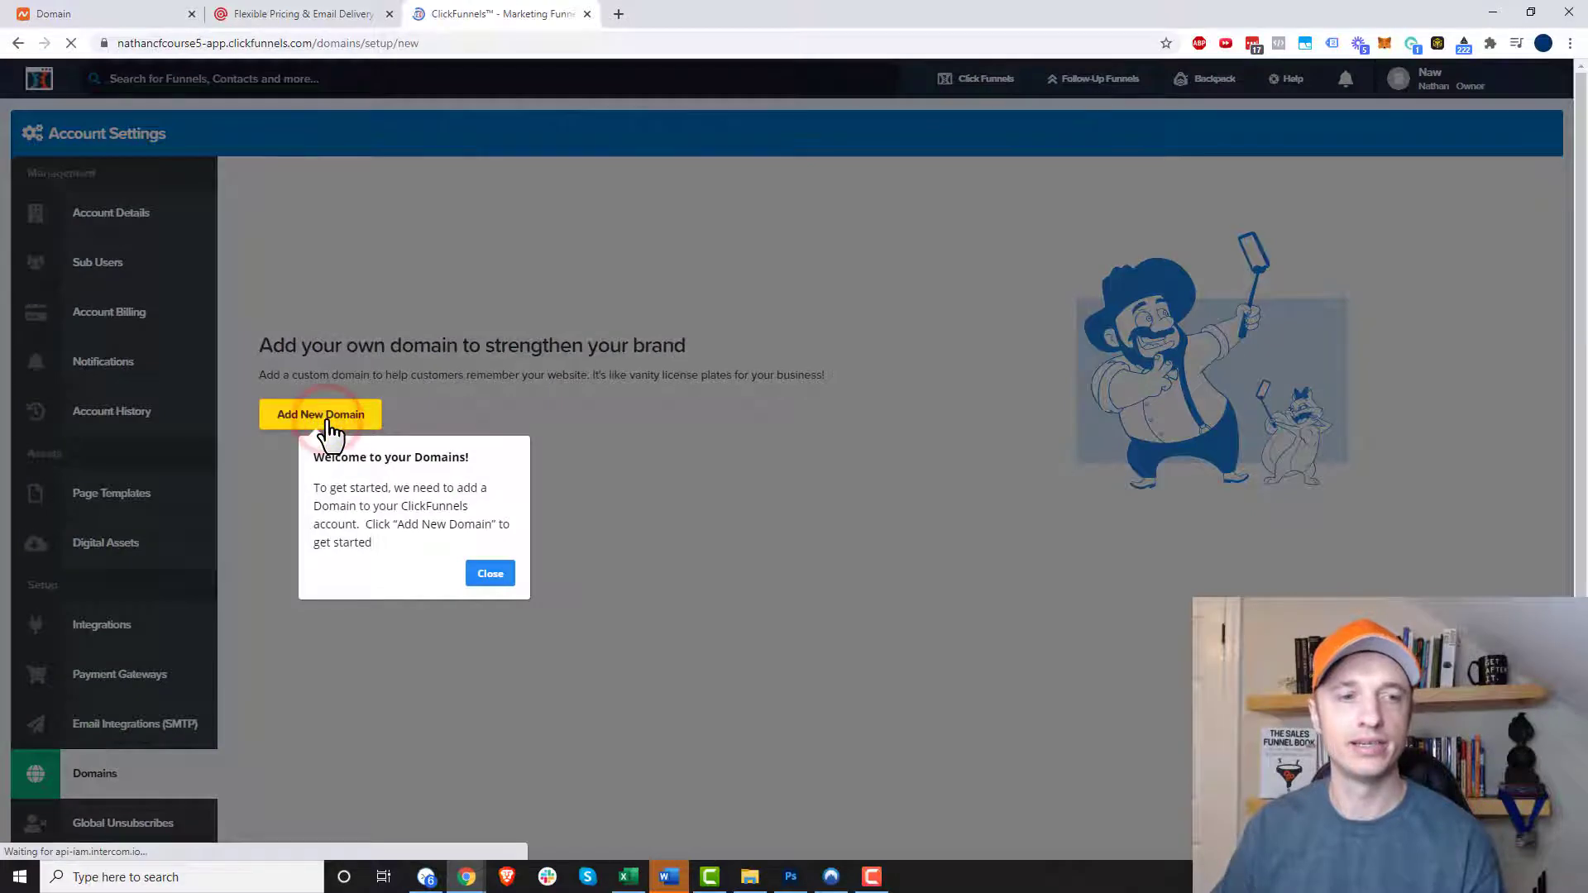
pyautogui.scroll(-1, 832, 426)
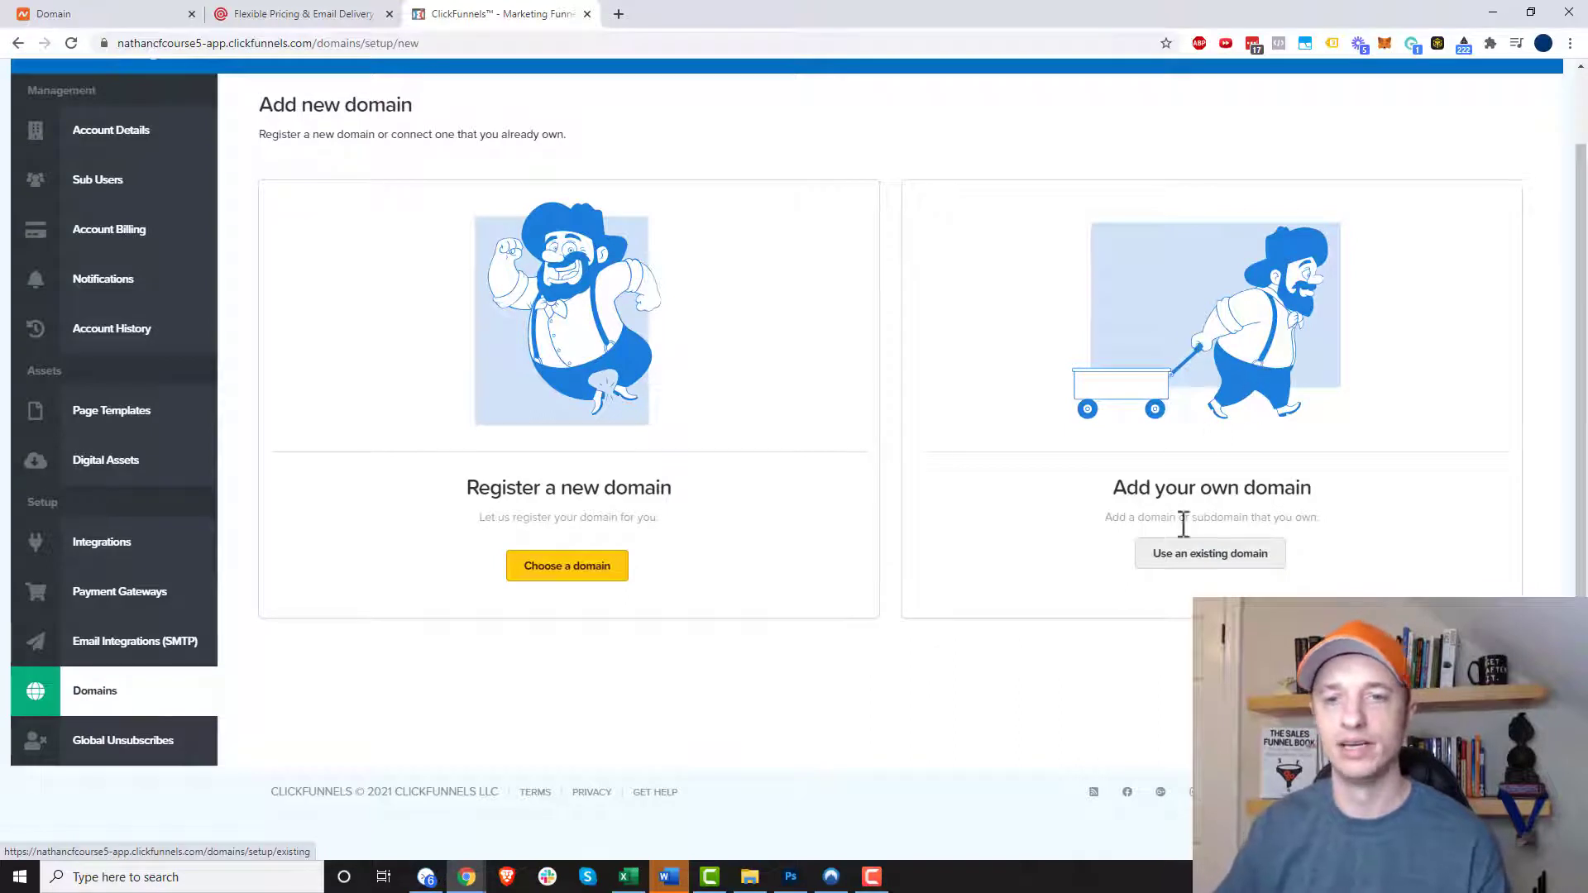
pyautogui.moveTo(1121, 488); pyautogui.dragTo(1404, 497)
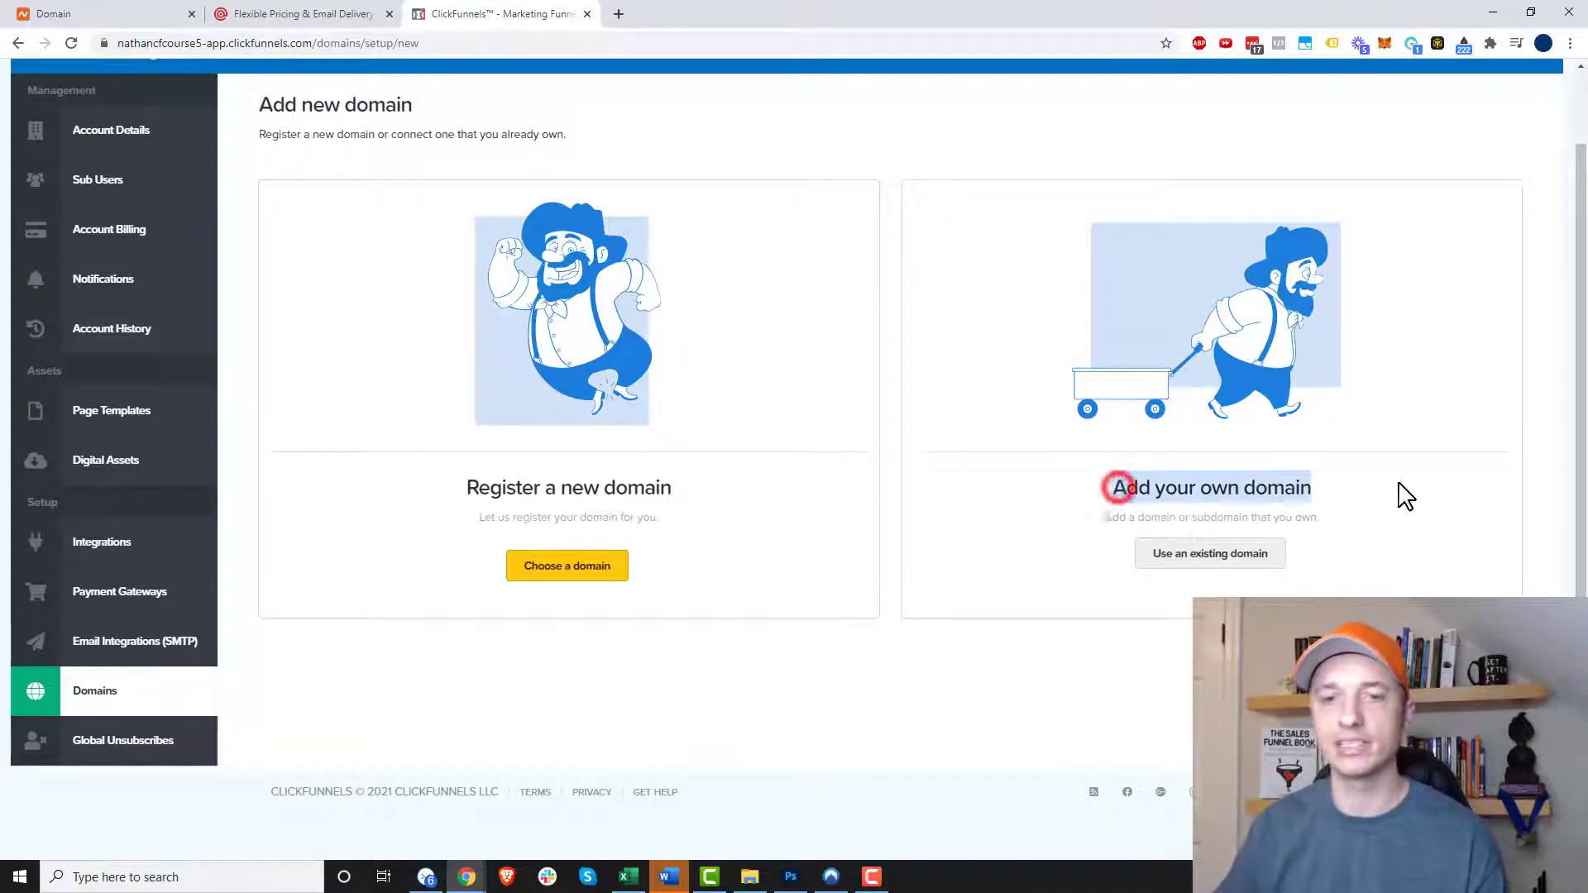
pyautogui.click(1225, 576)
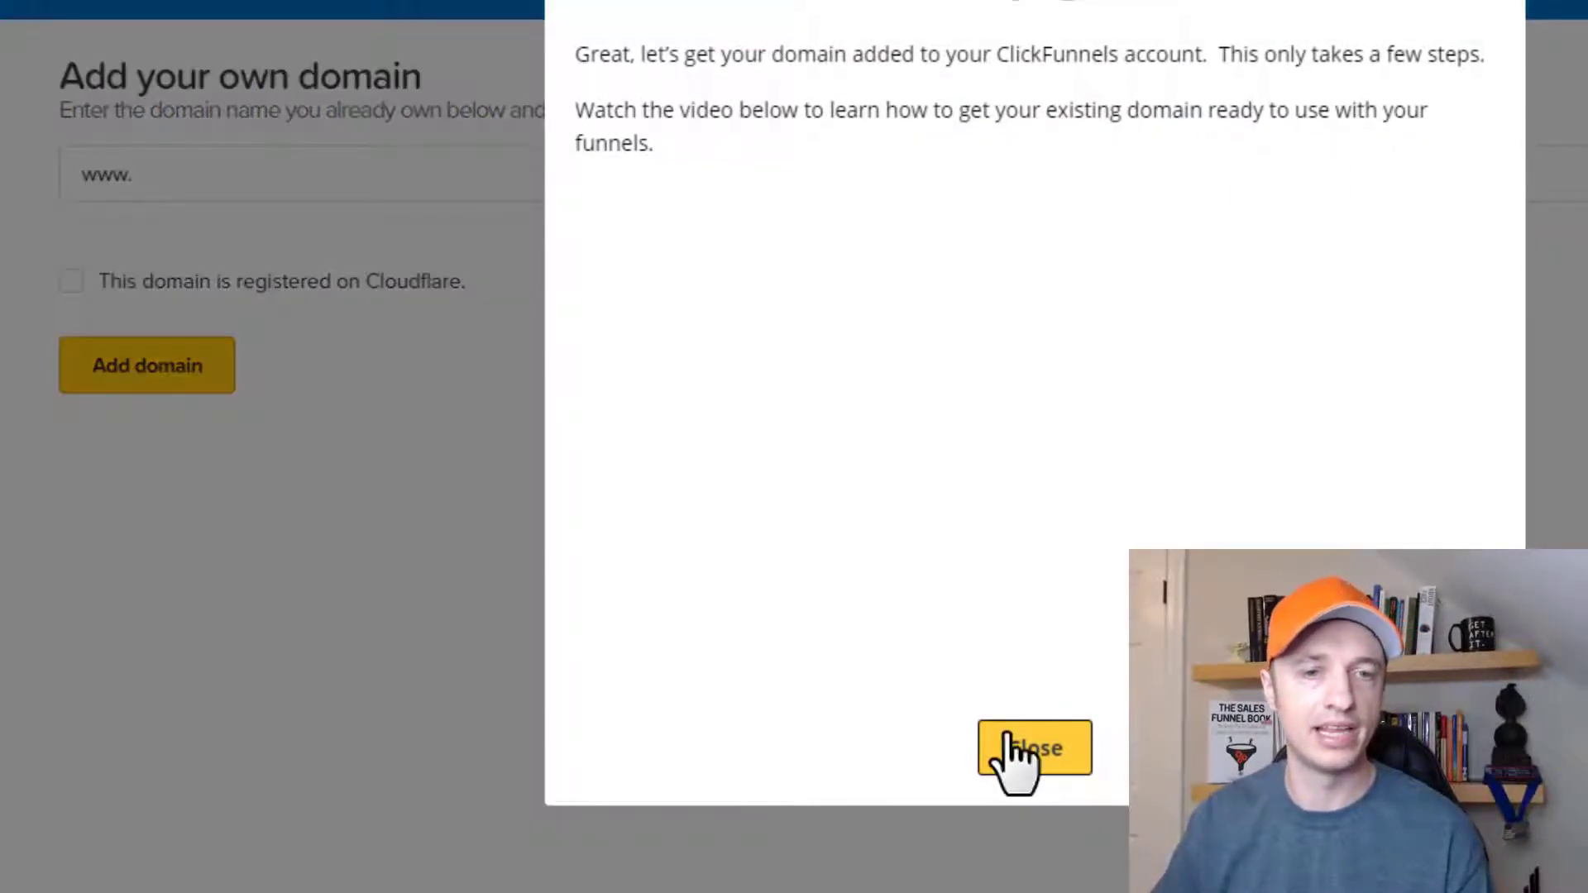
pyautogui.click(1006, 737)
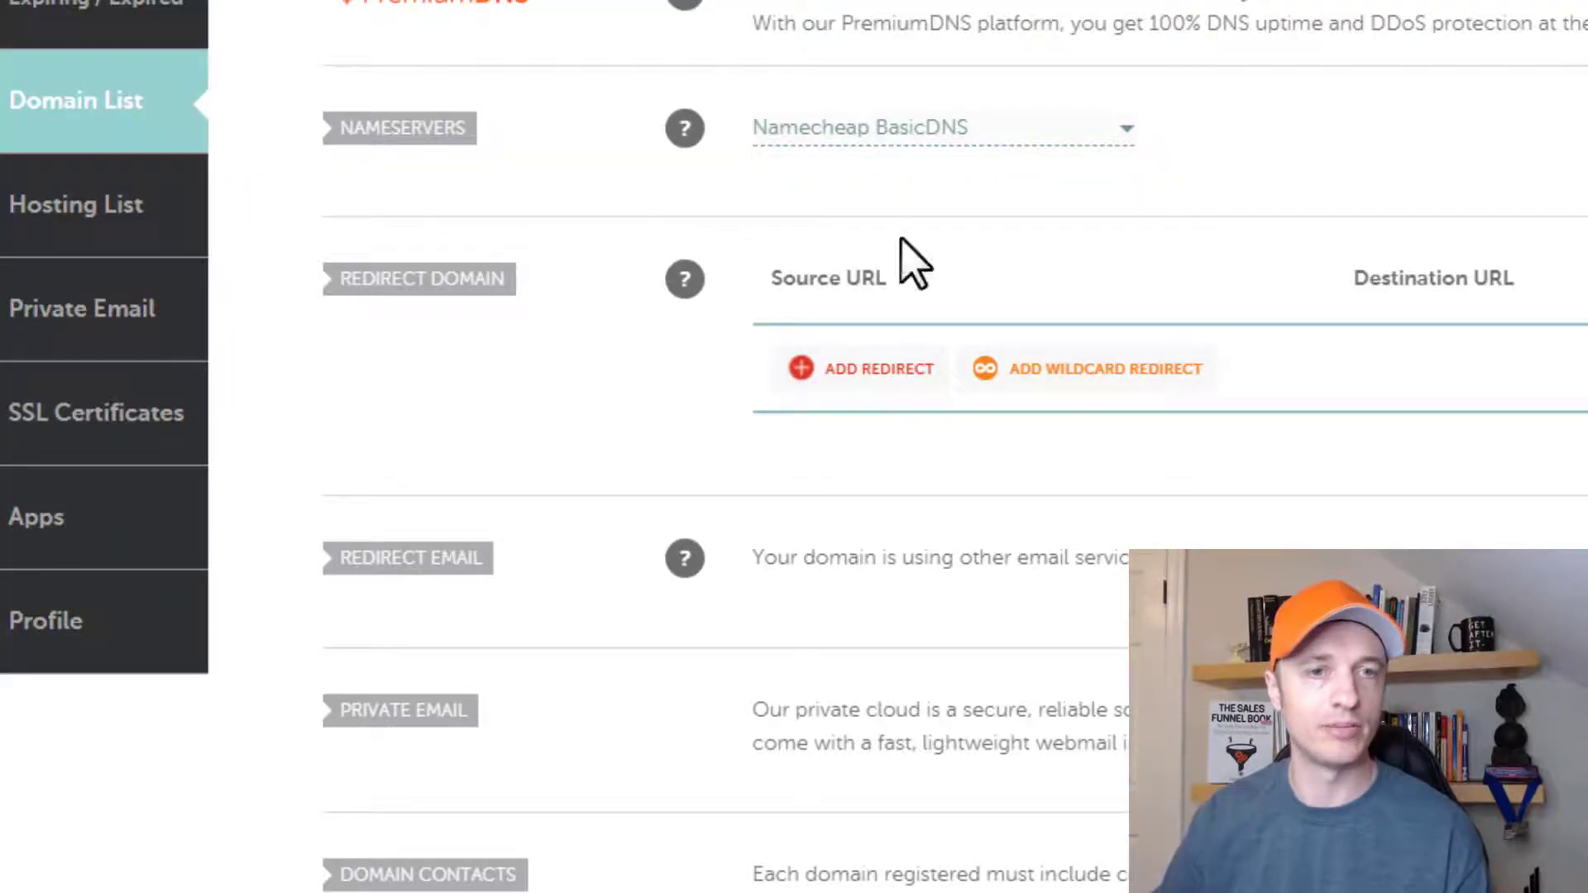
pyautogui.scroll(8, 912, 259)
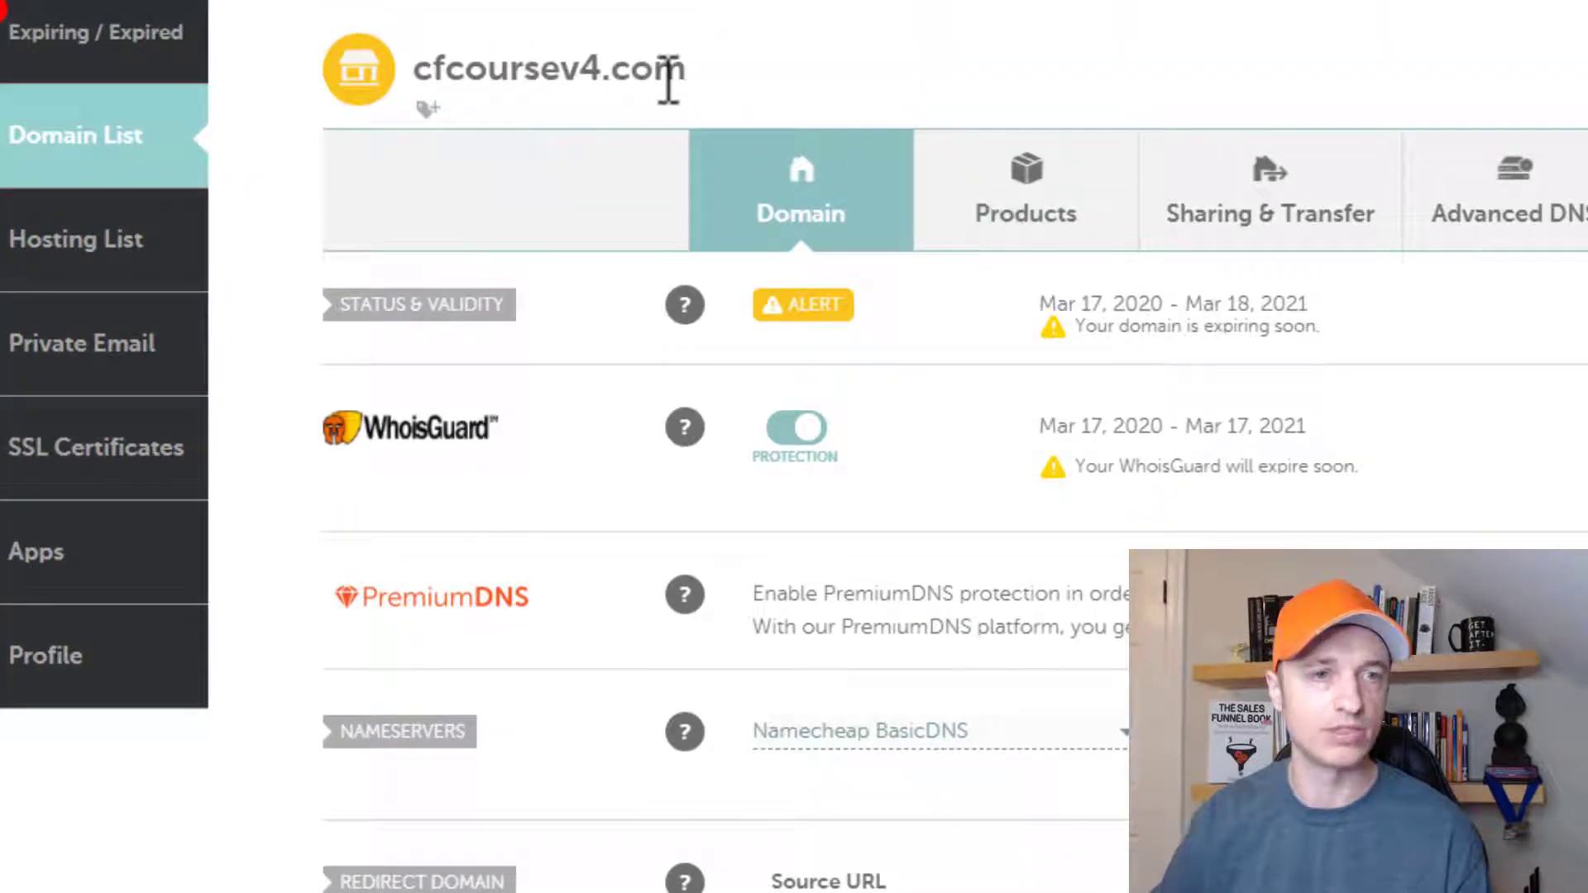
pyautogui.moveTo(694, 69); pyautogui.dragTo(414, 66)
pyautogui.hotkey('ctrl', 'c')
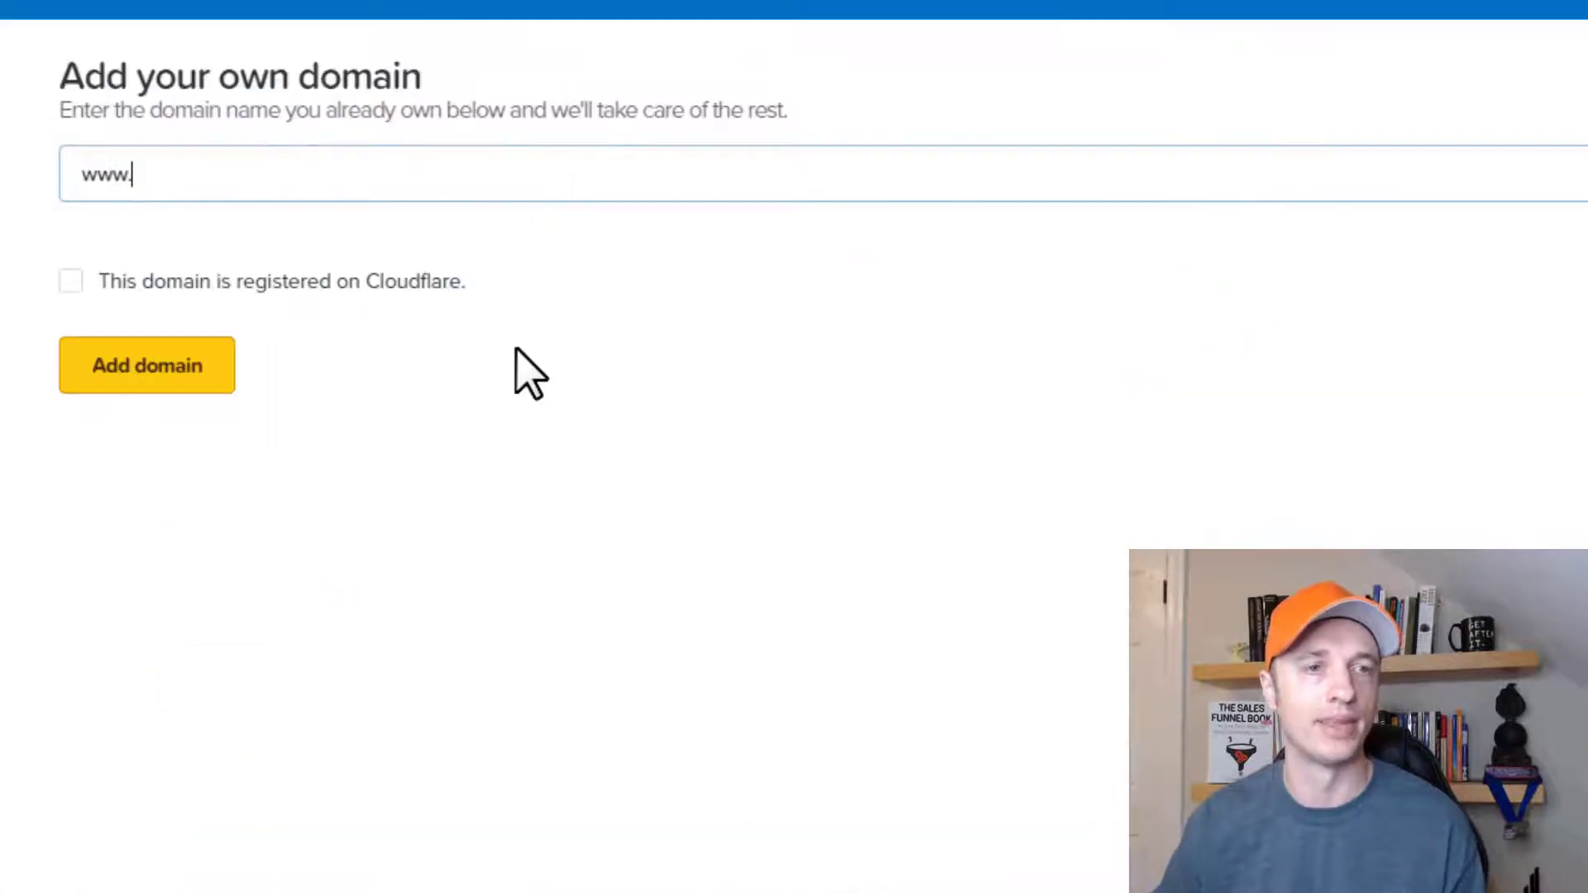
pyautogui.moveTo(394, 165); pyautogui.dragTo(151, 174)
pyautogui.click(242, 175)
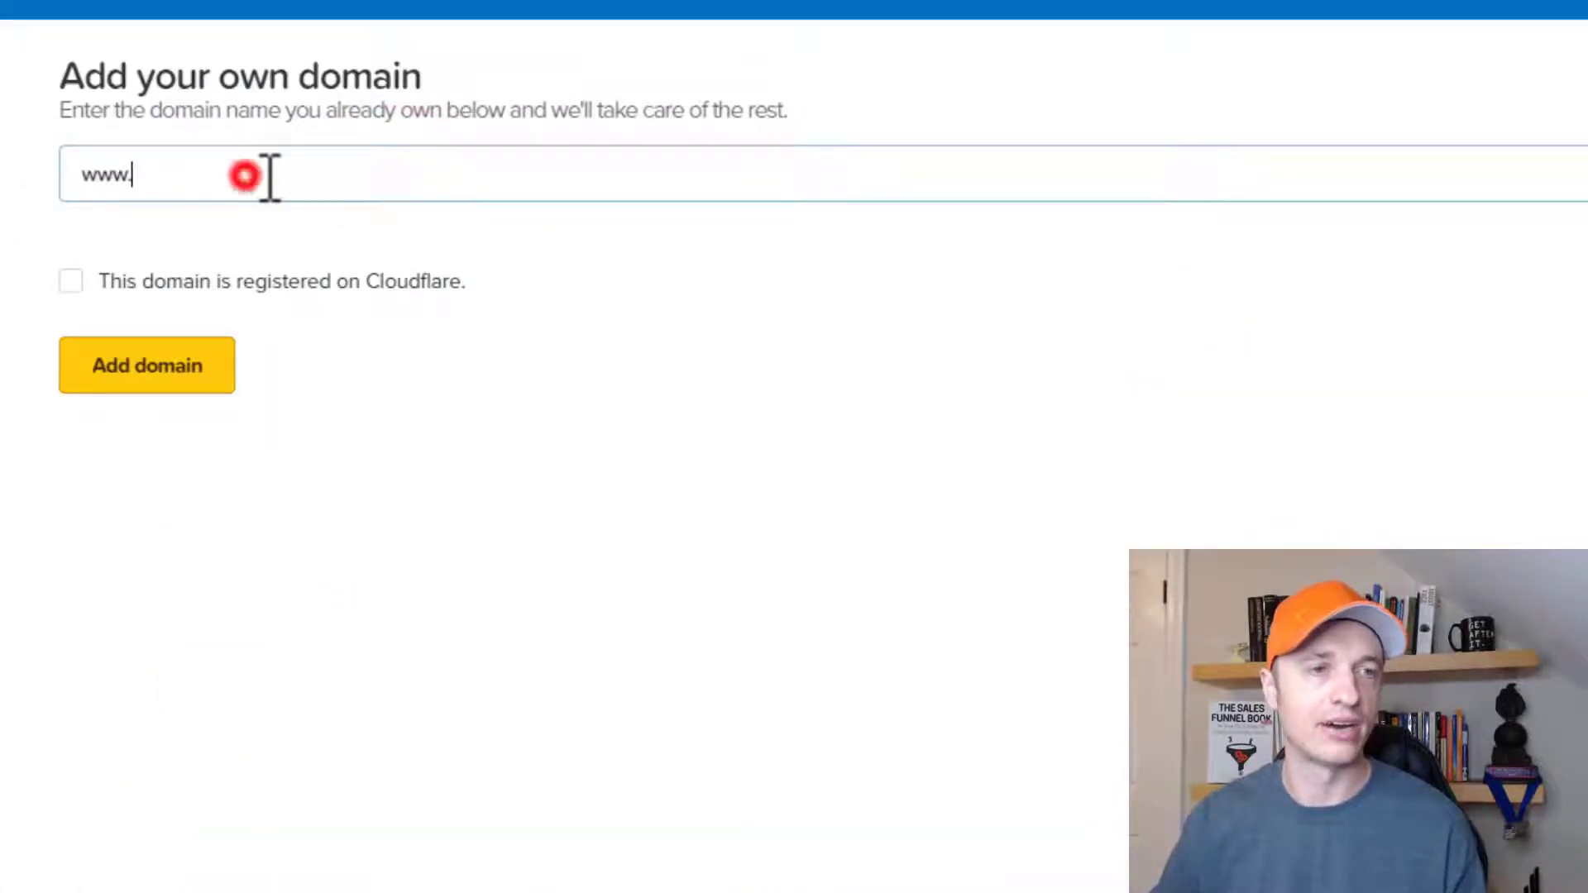
pyautogui.hotkey('ctrl', 'v')
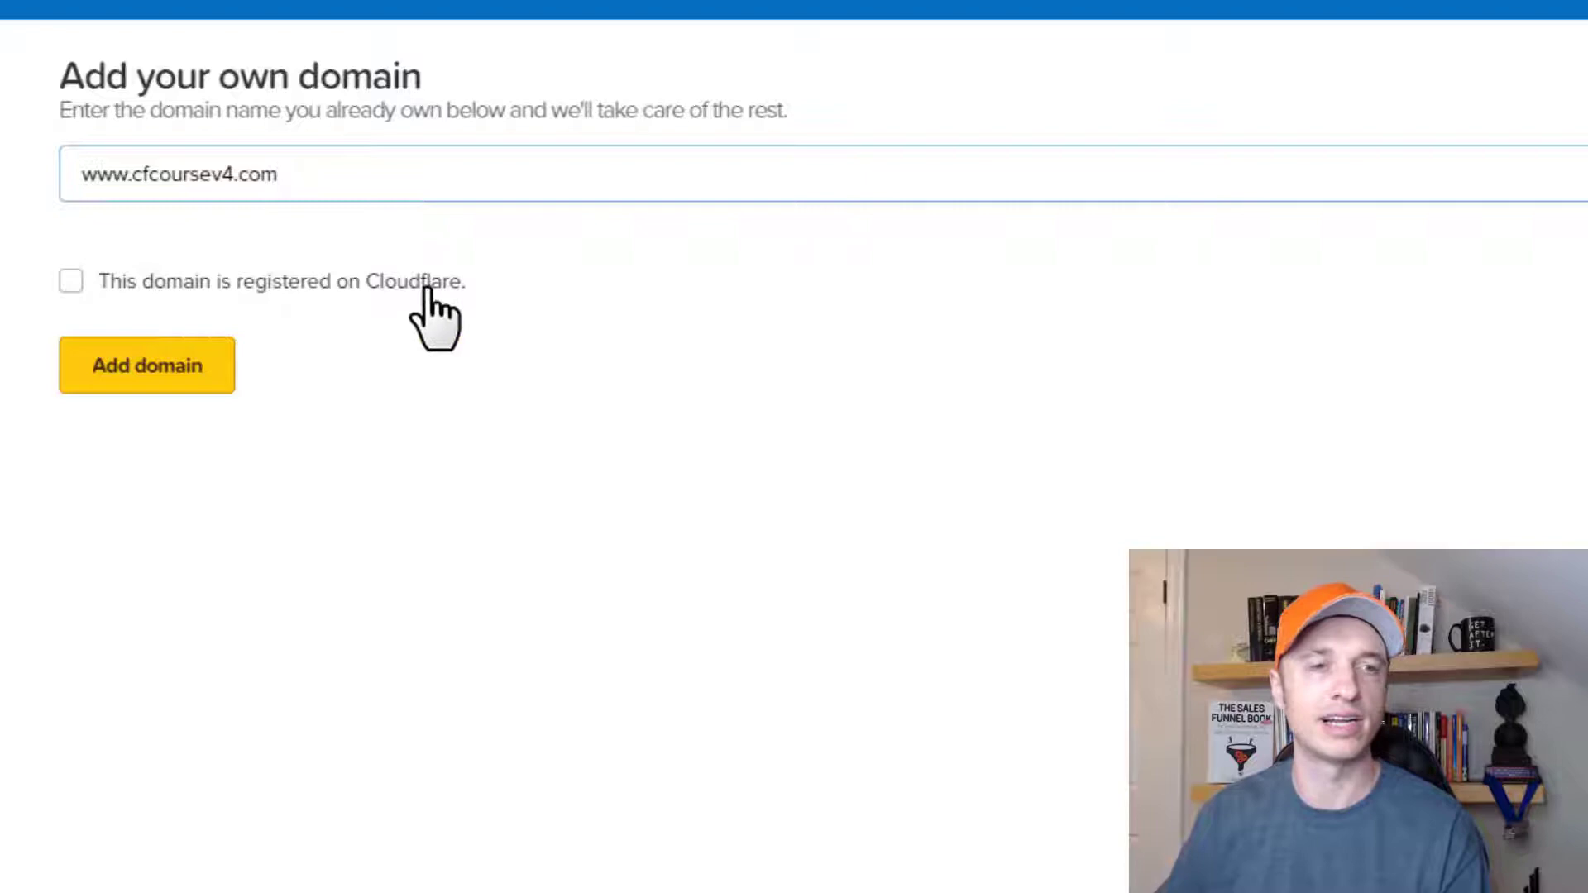
pyautogui.click(197, 365)
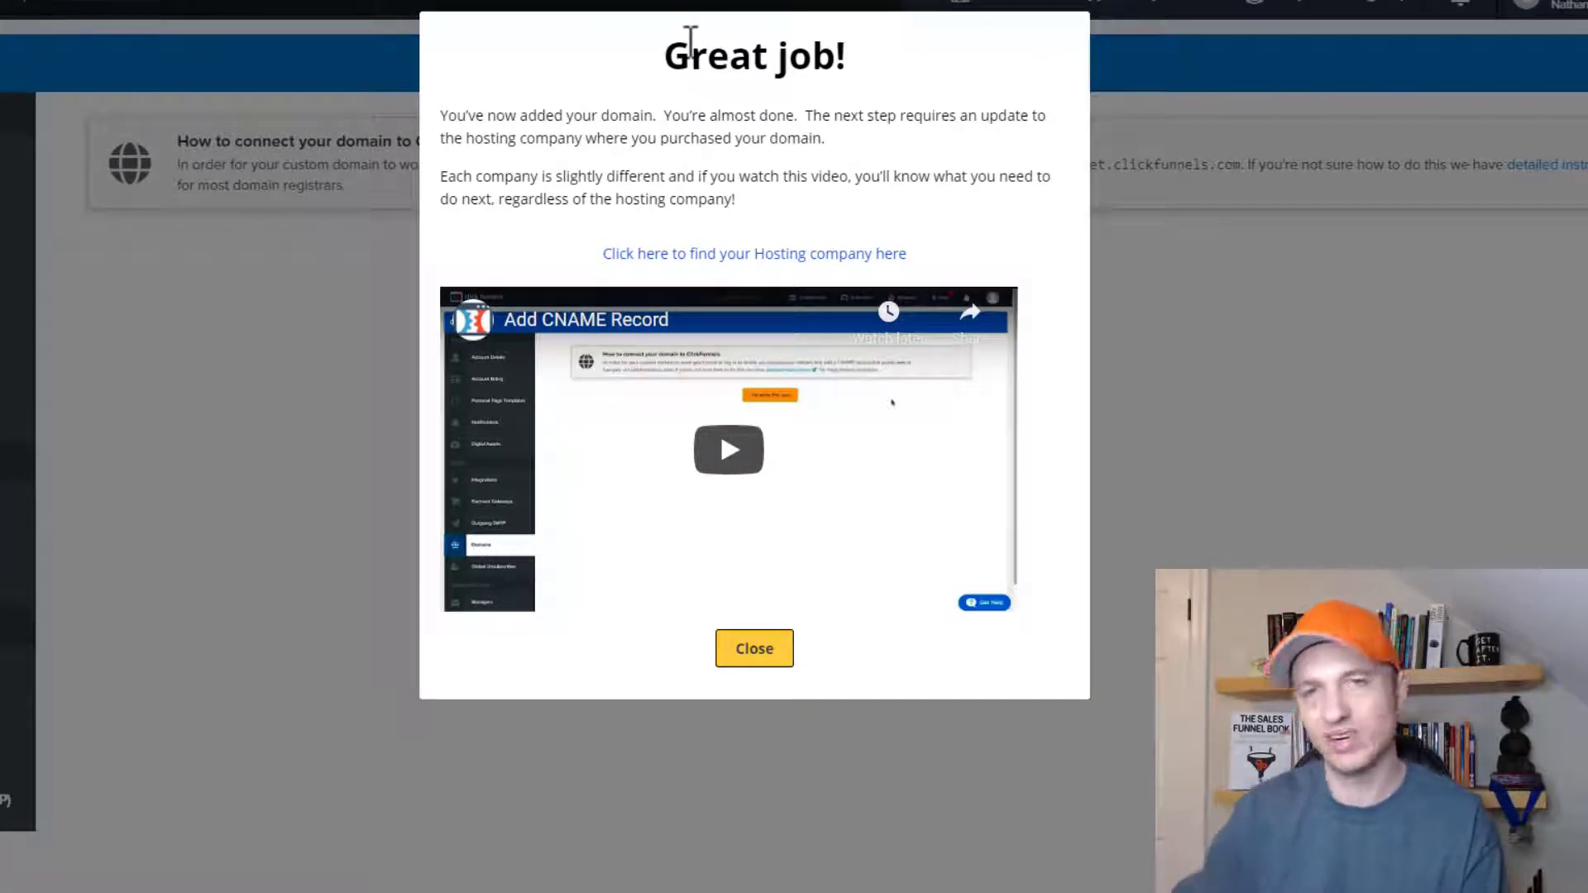
# Dismiss the 'Great job!' popup and copy the CNAME target target.clickfunnels.com.
pyautogui.click(755, 654)
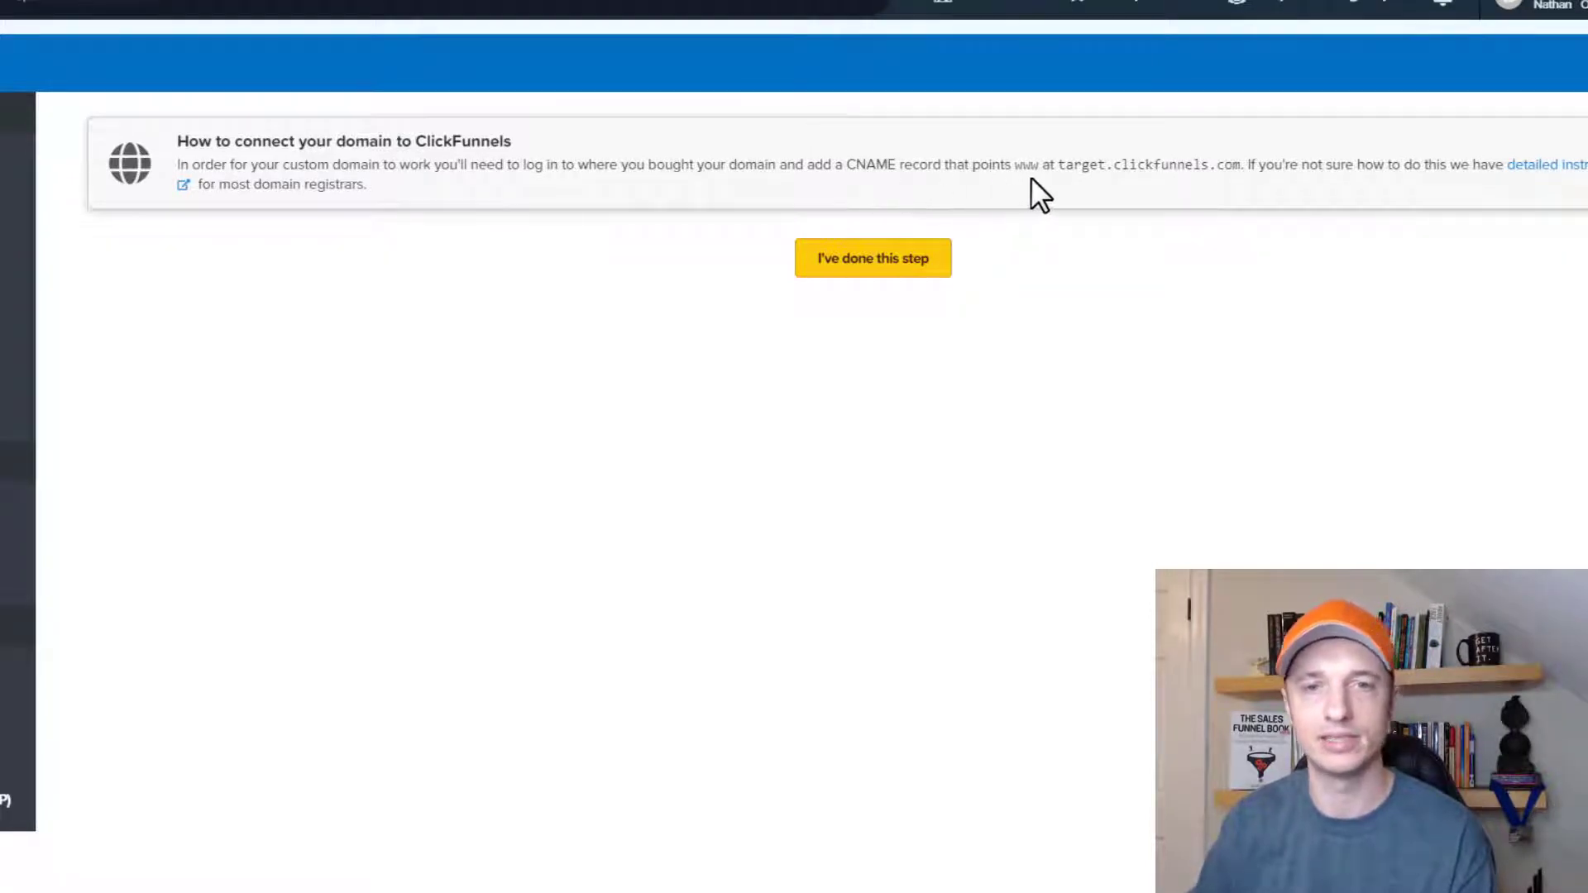
pyautogui.moveTo(1062, 165); pyautogui.dragTo(1247, 165)
pyautogui.hotkey('ctrl', 'c')
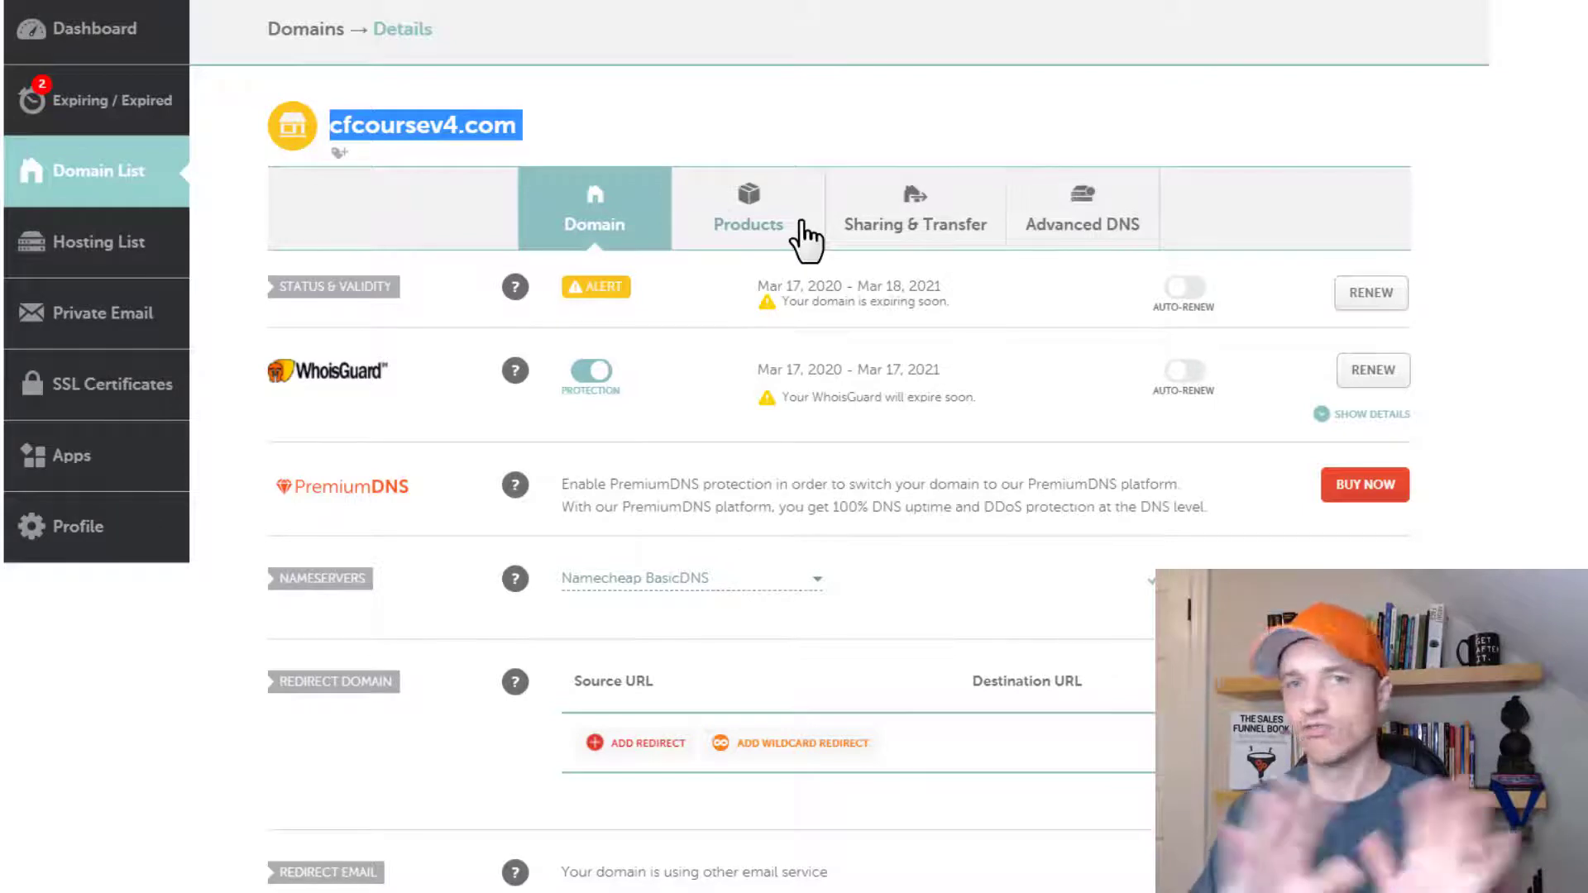
# Replace the www CNAME value parkingpage.namecheap.com with target.clickfunnels.com, TTL Automatic, and save.
pyautogui.click(1093, 230)
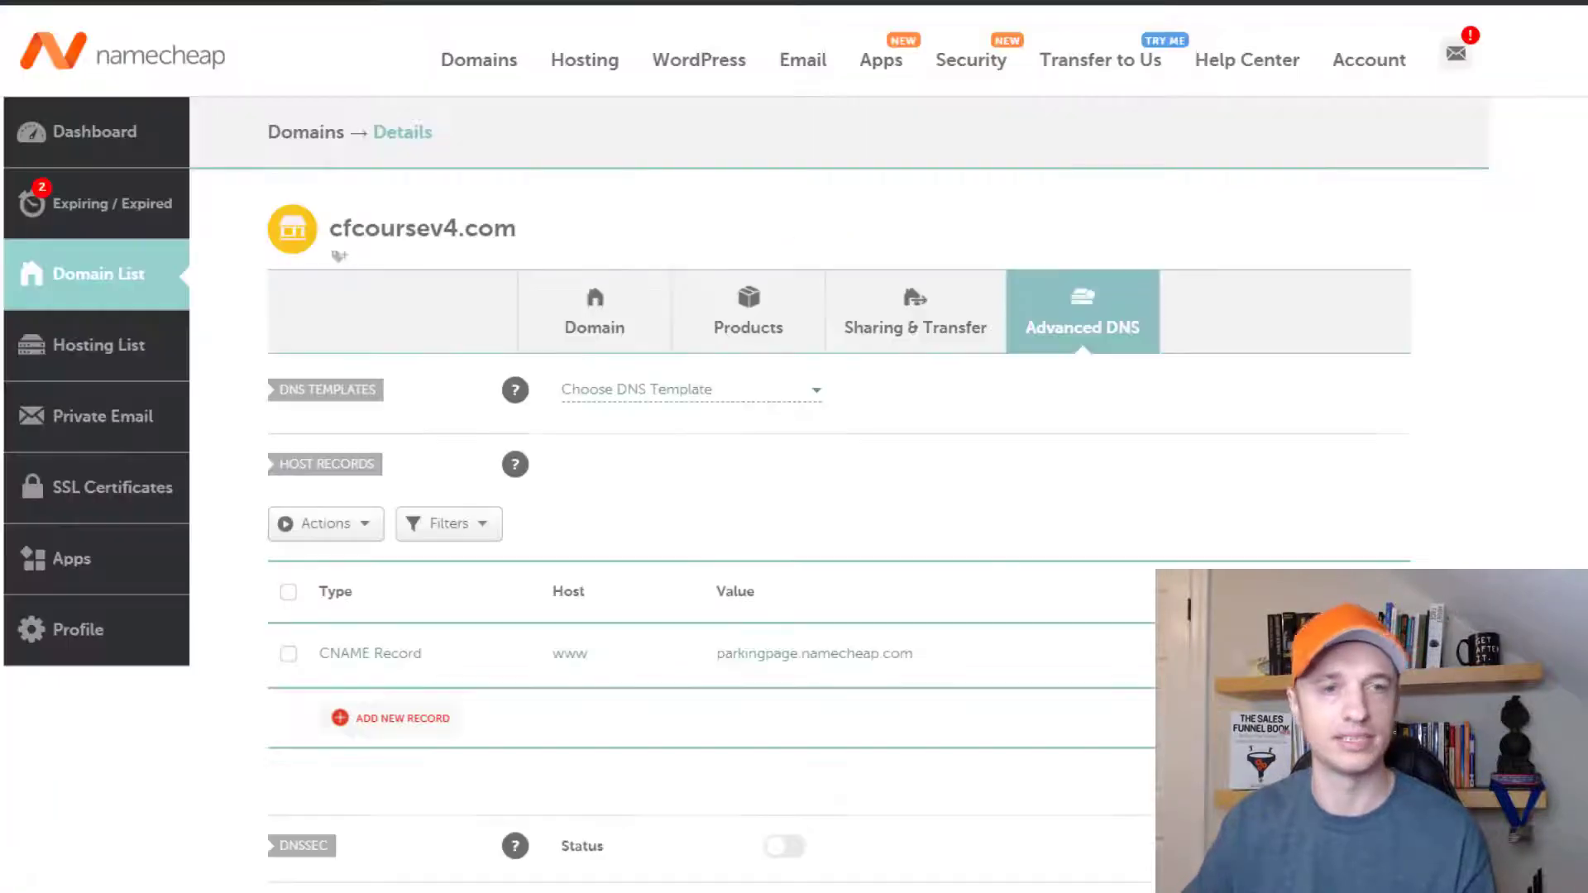
pyautogui.scroll(-1, 955, 413)
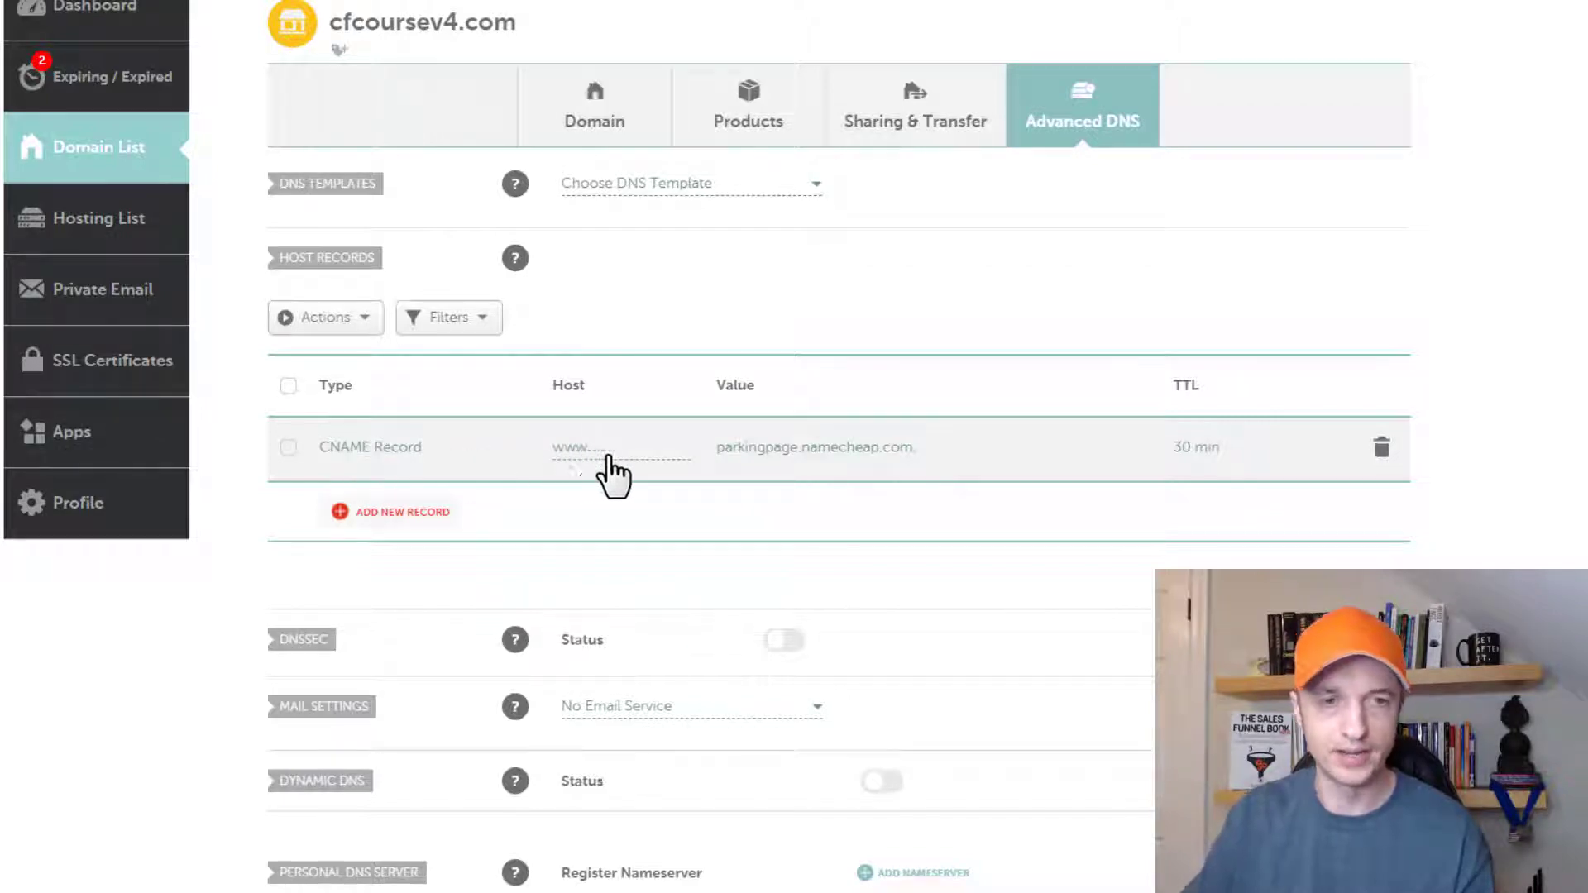
pyautogui.click(808, 448)
pyautogui.tripleClick(961, 450)
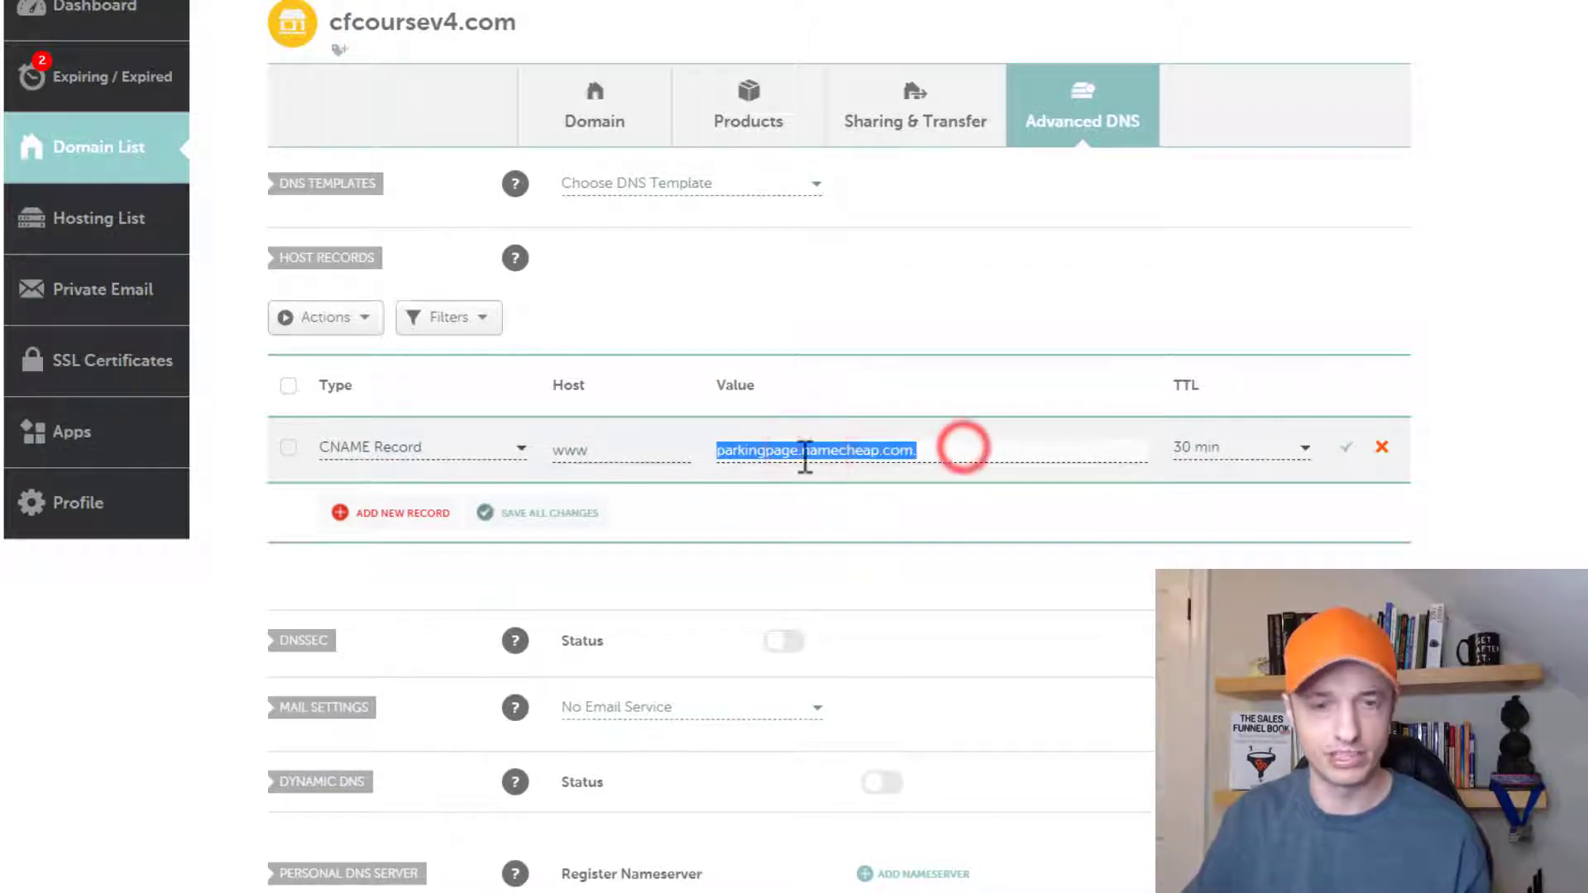
pyautogui.hotkey('ctrl', 'v')
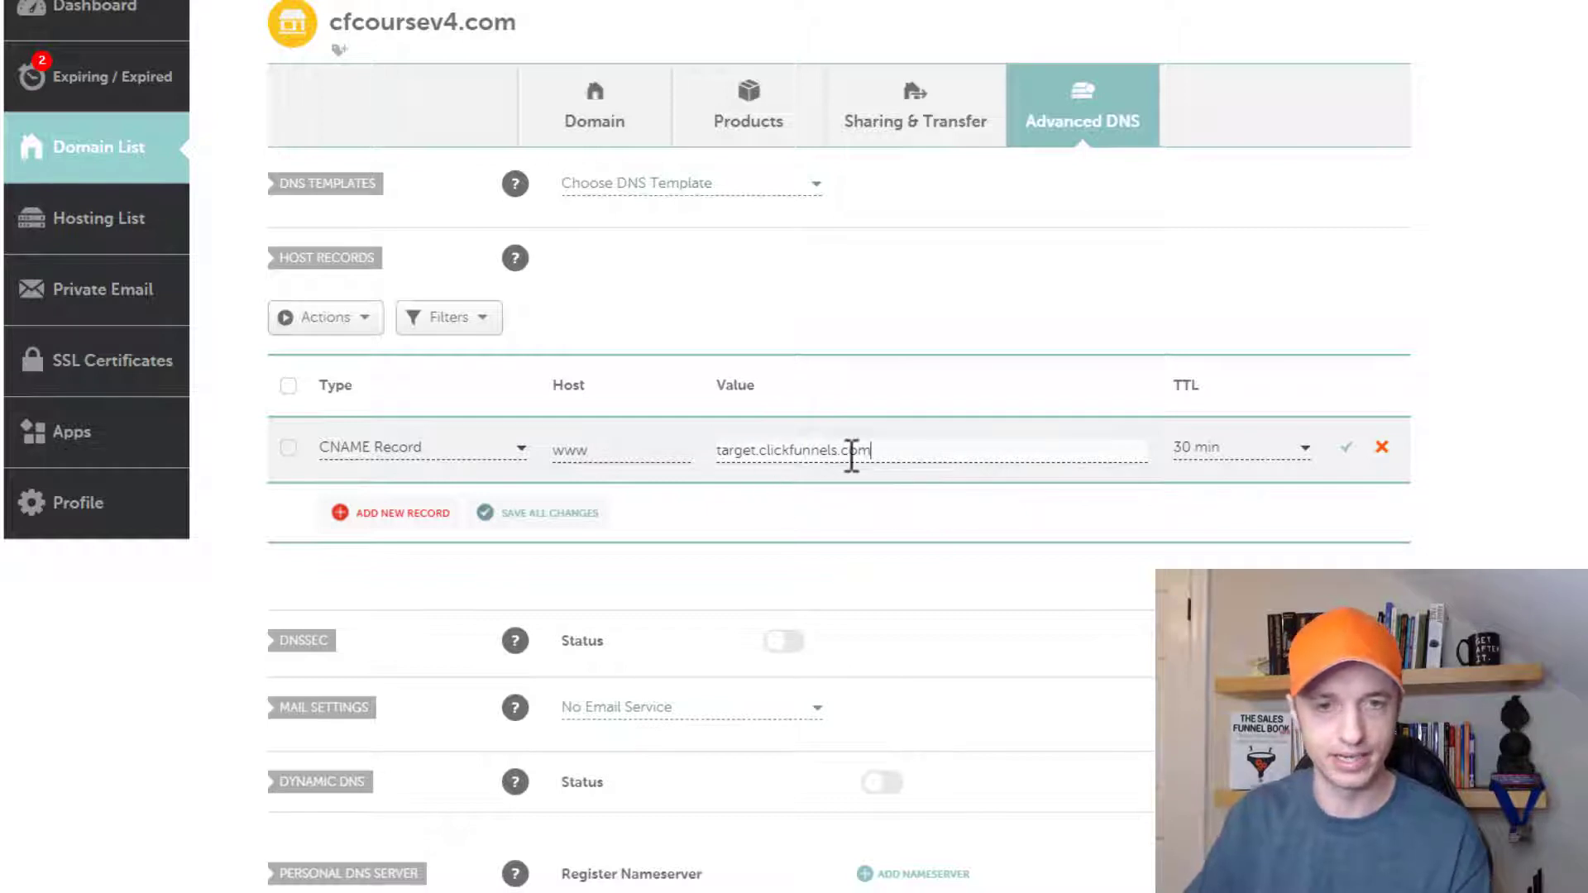
pyautogui.click(1225, 451)
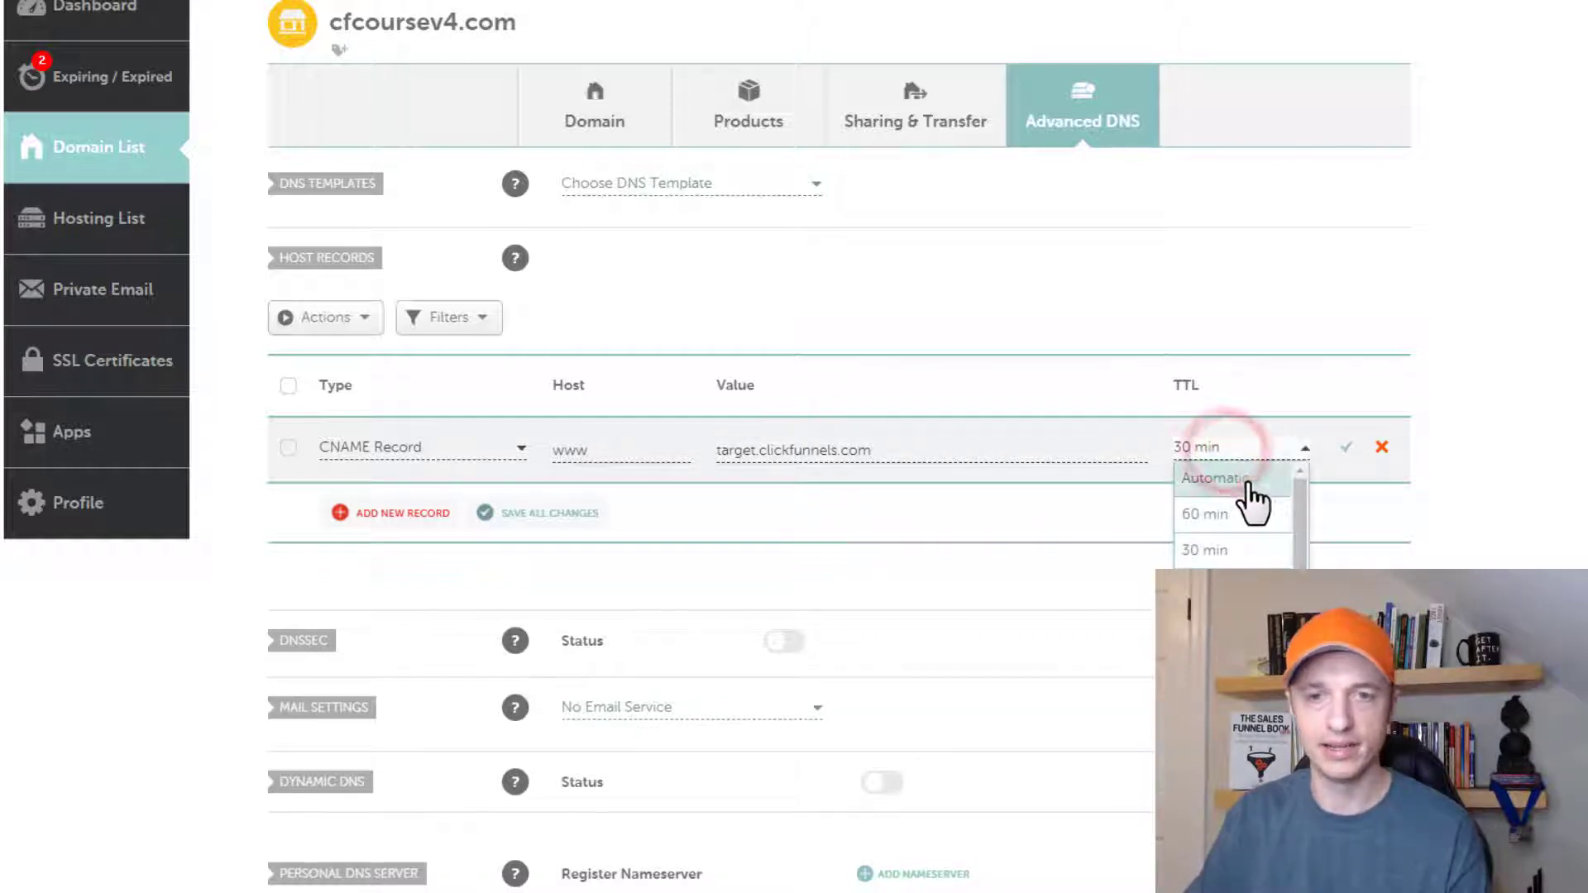
pyautogui.click(1237, 483)
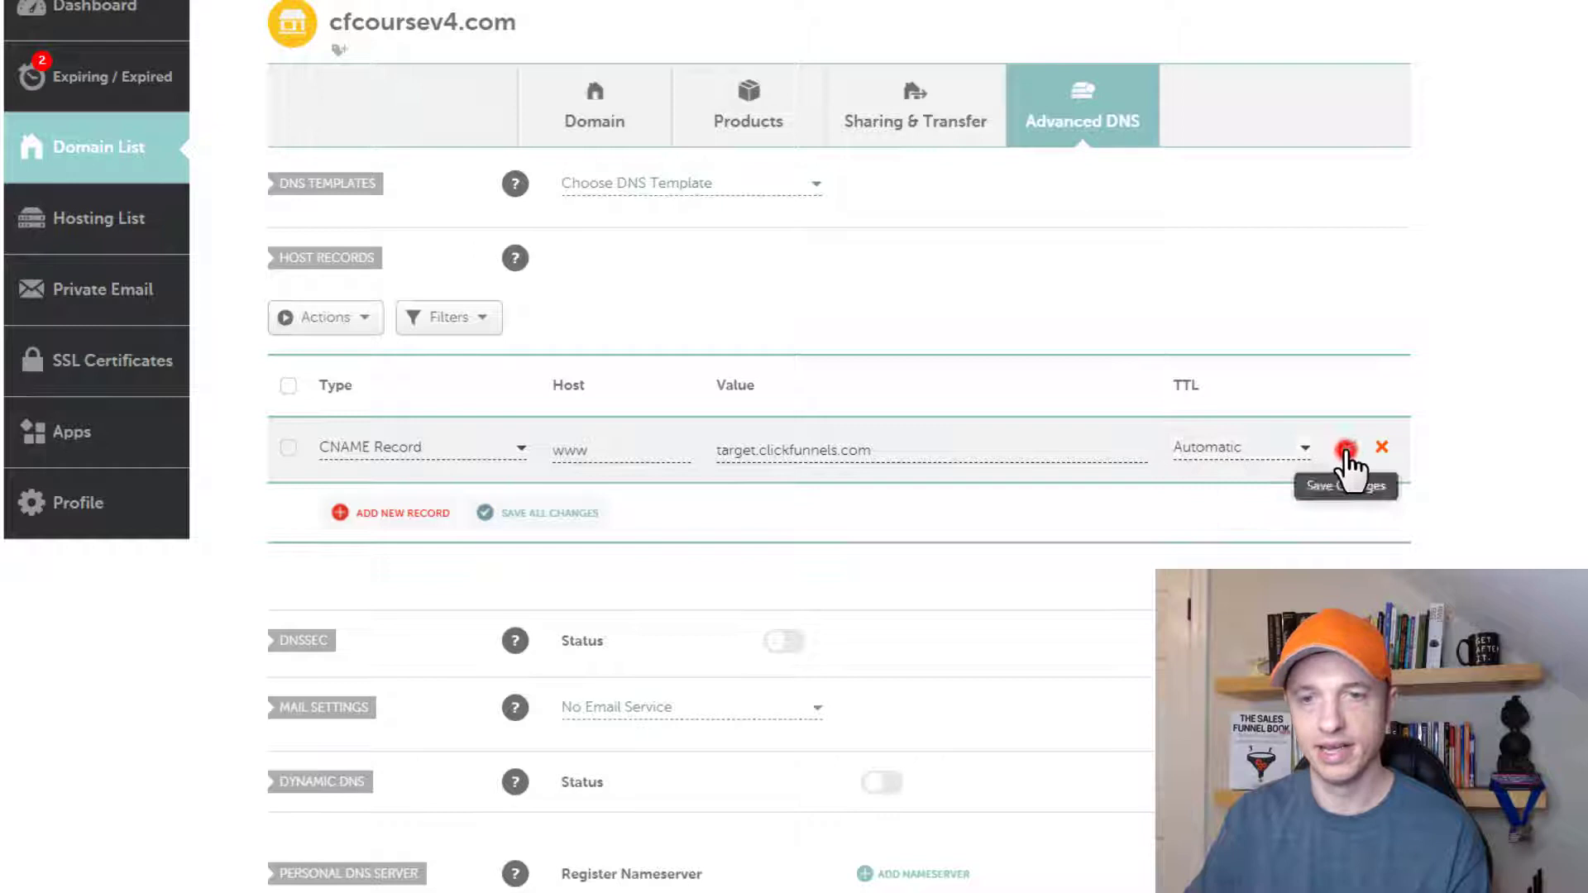
pyautogui.click(1347, 448)
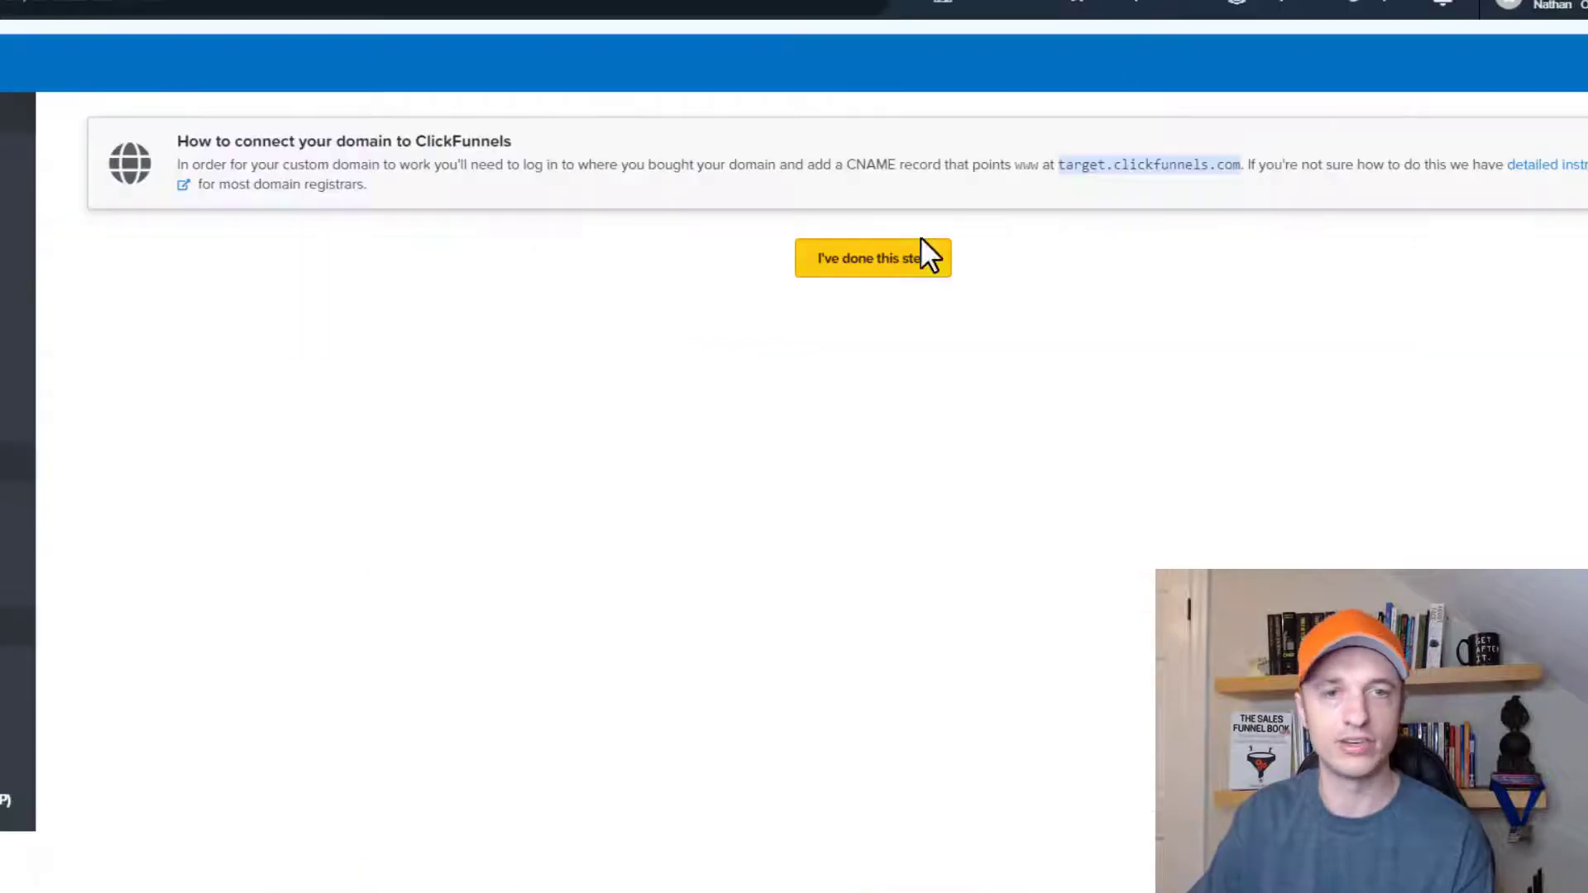
# Confirm the CNAME record is added for cfcoursev4.com, leaving the funnel selection empty.
pyautogui.click(866, 270)
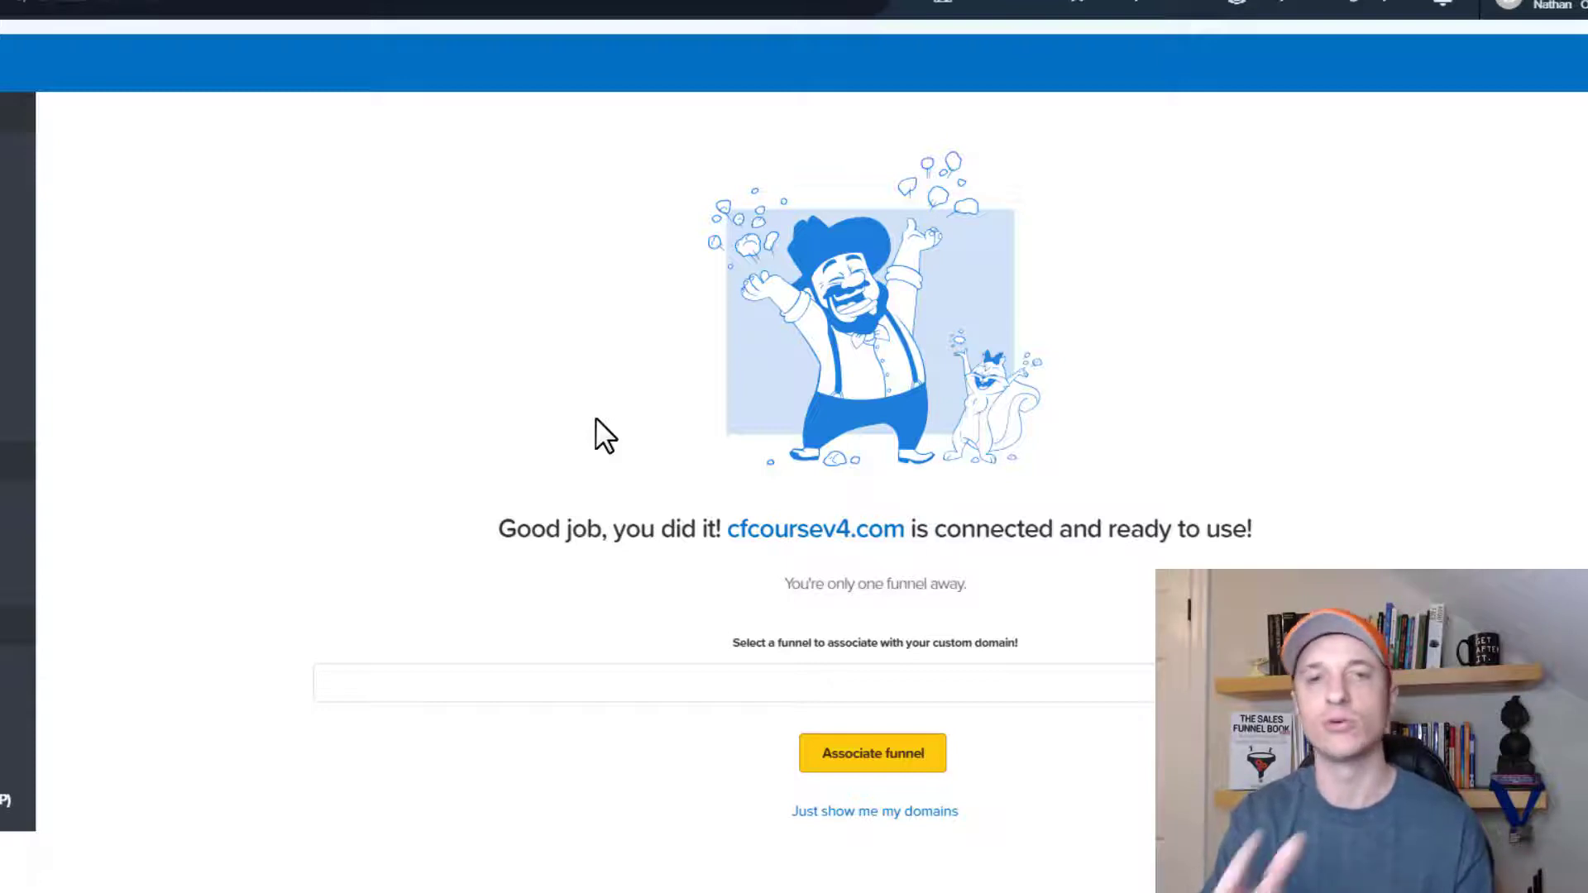
pyautogui.scroll(-2, 614, 435)
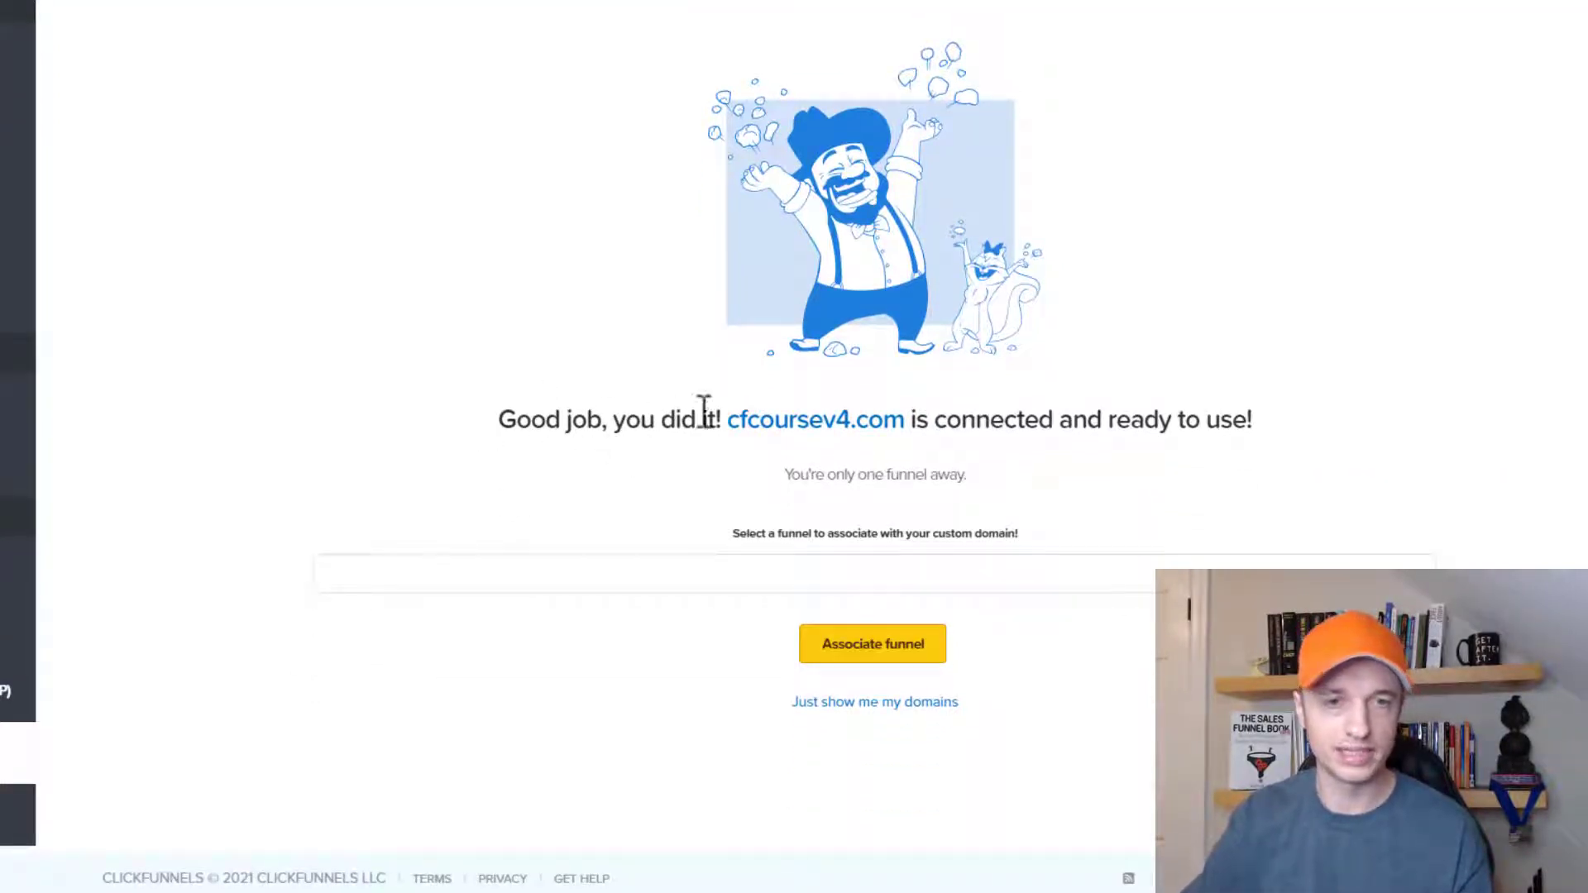
pyautogui.click(914, 578)
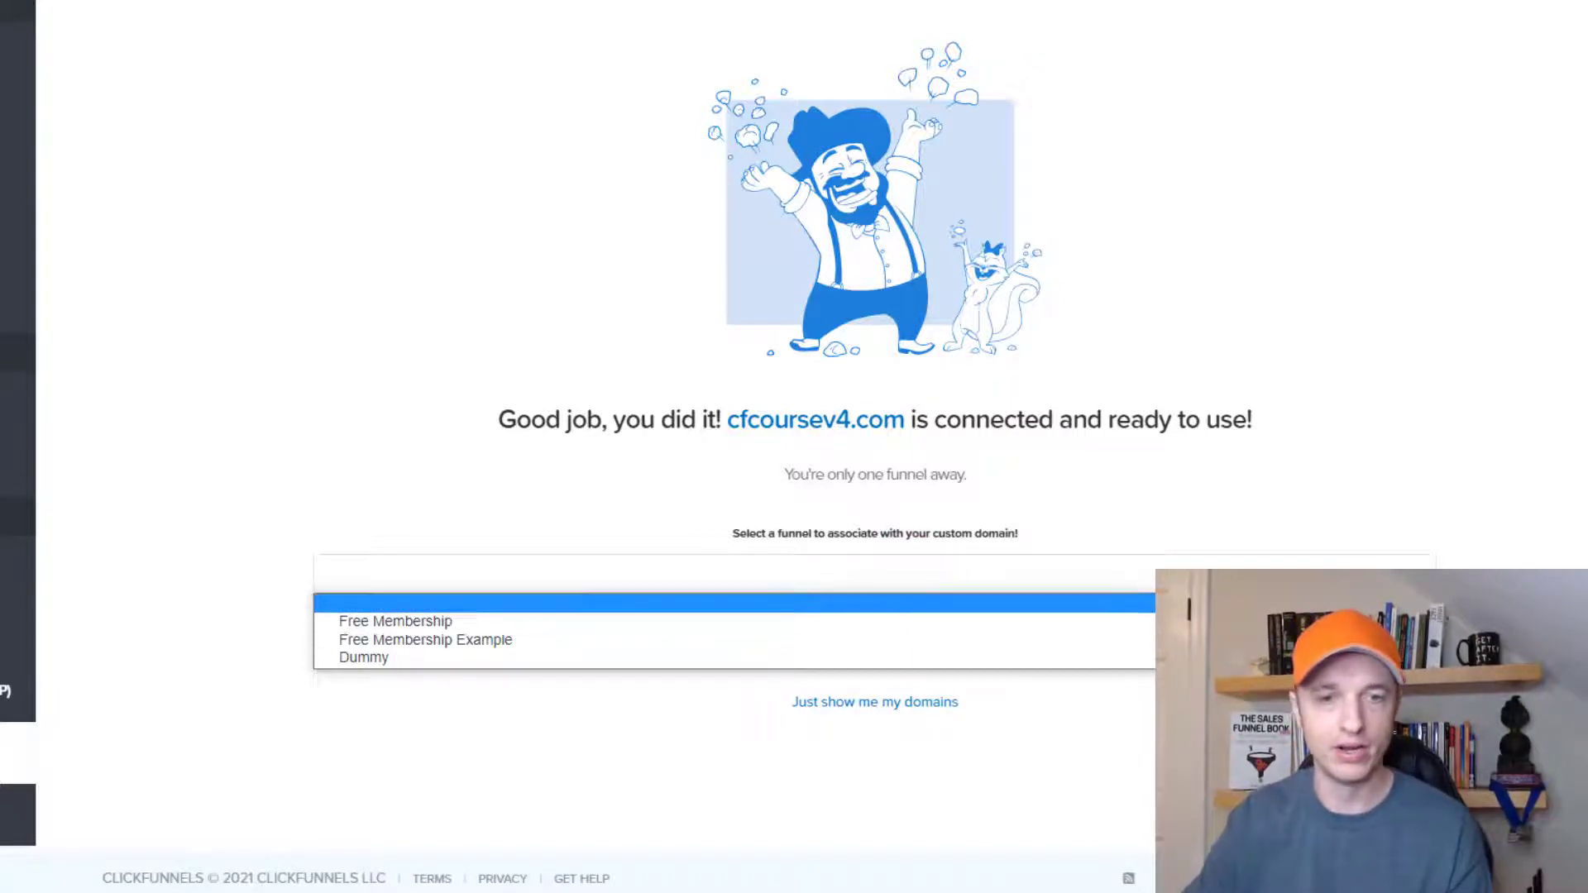
pyautogui.click(1312, 549)
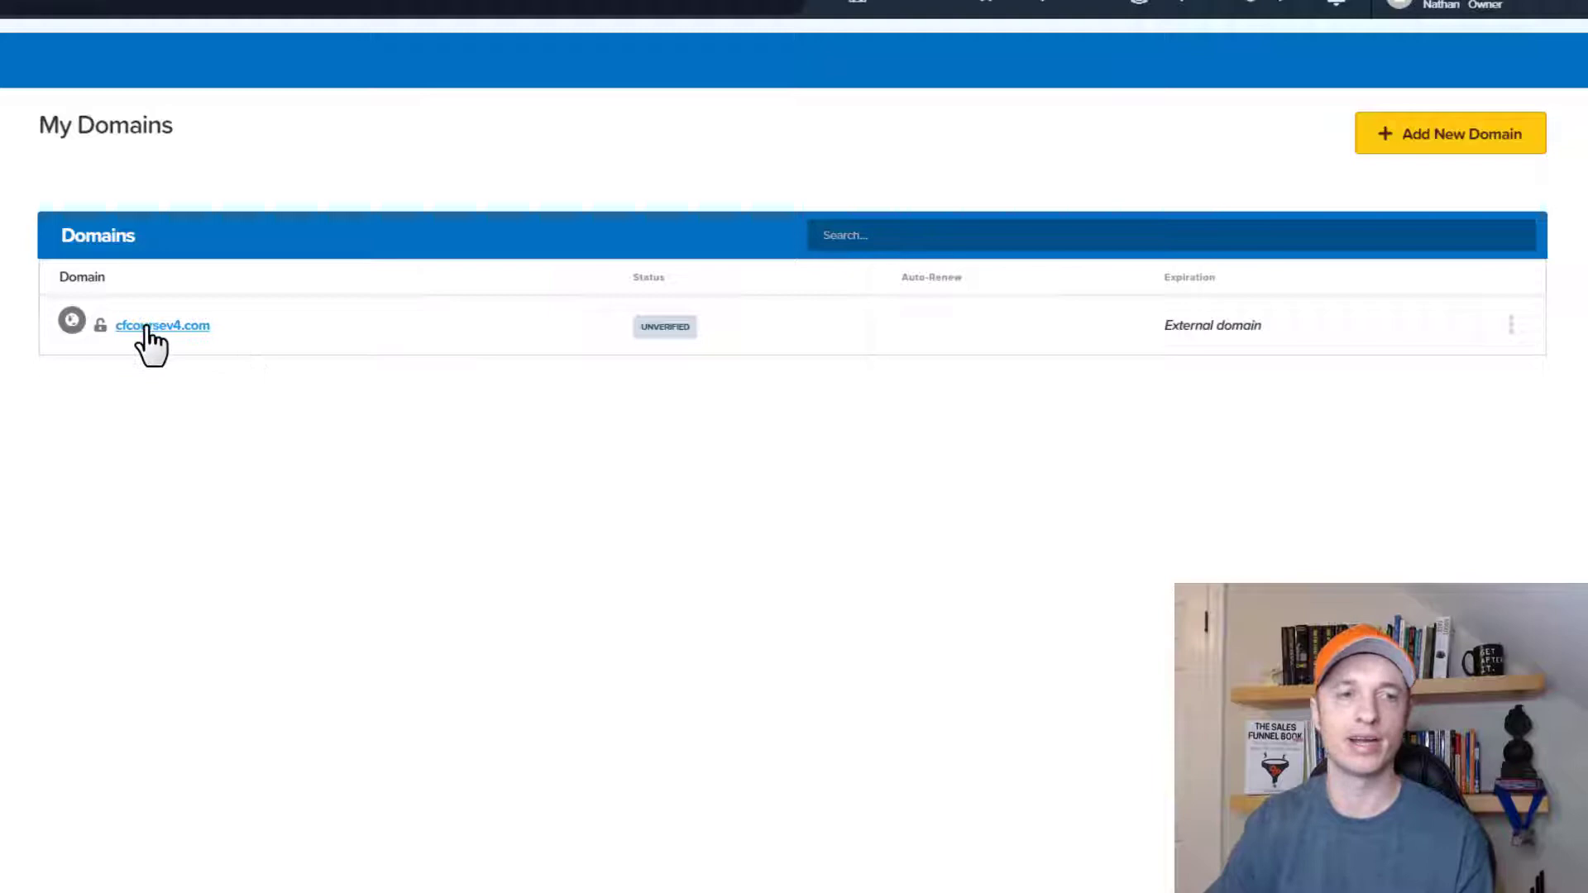
# Open cfcoursev4.com's edit settings and run Verify from the warning banner.
pyautogui.moveTo(656, 335)
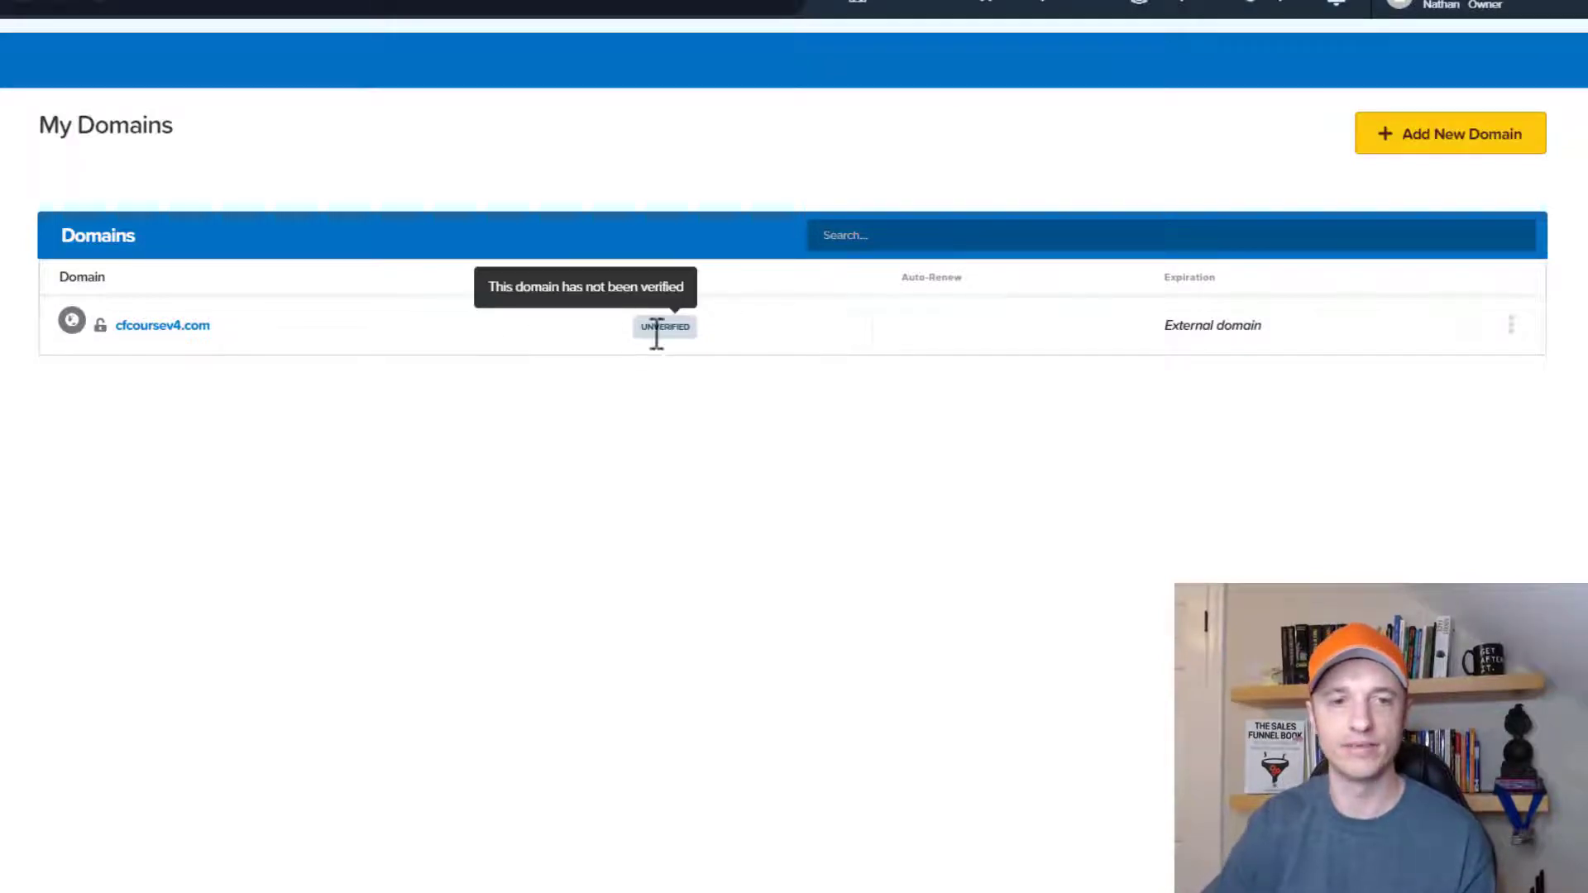
pyautogui.click(1515, 325)
pyautogui.click(1500, 351)
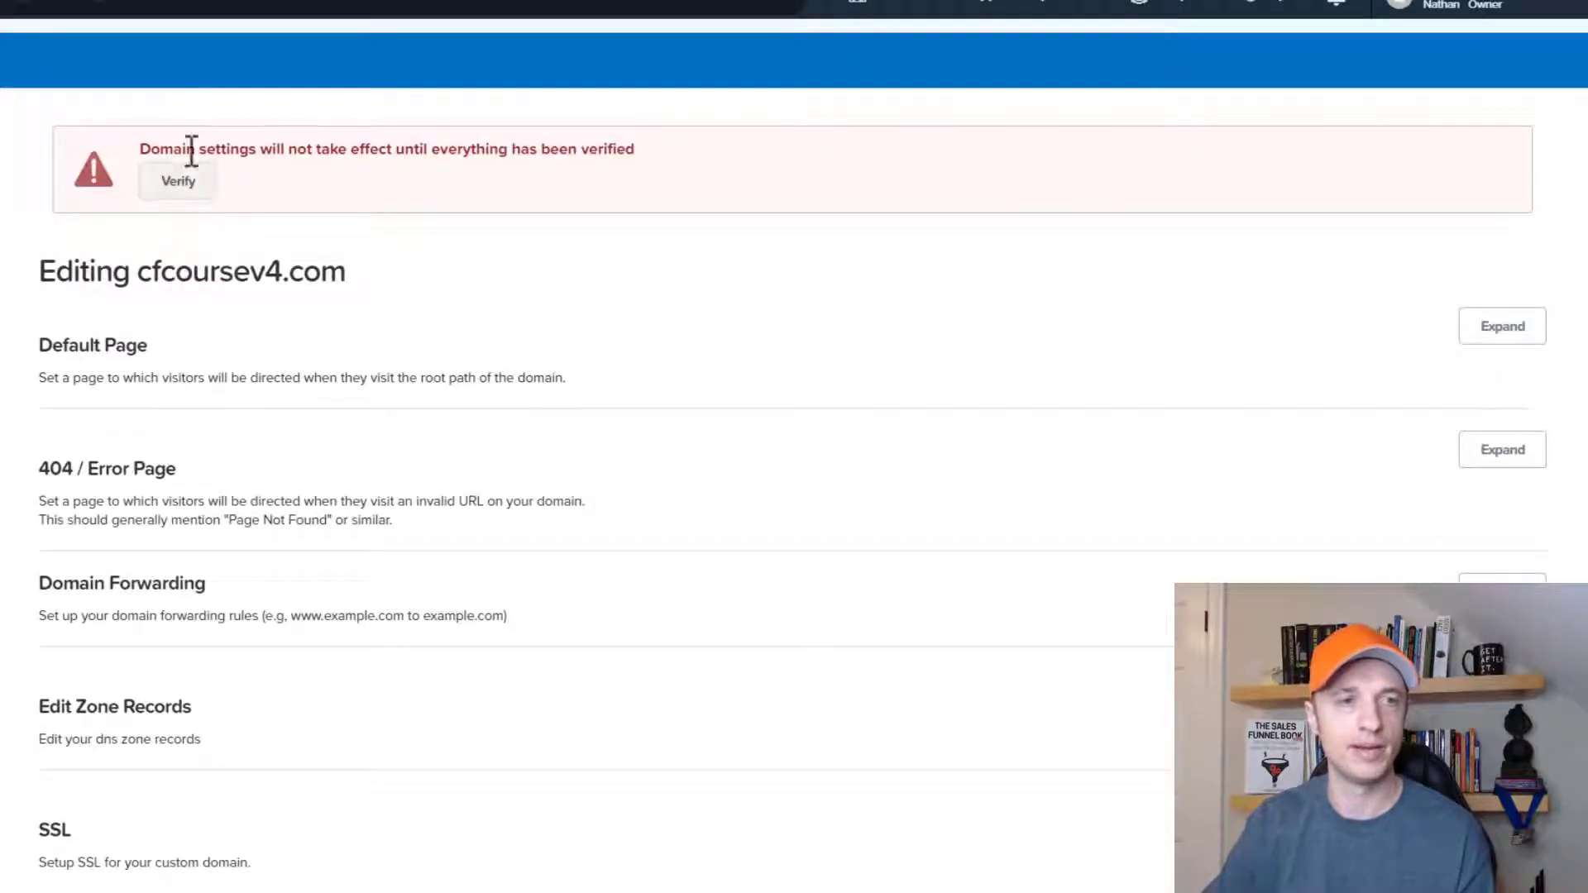
pyautogui.moveTo(191, 149); pyautogui.dragTo(649, 149)
pyautogui.click(649, 148)
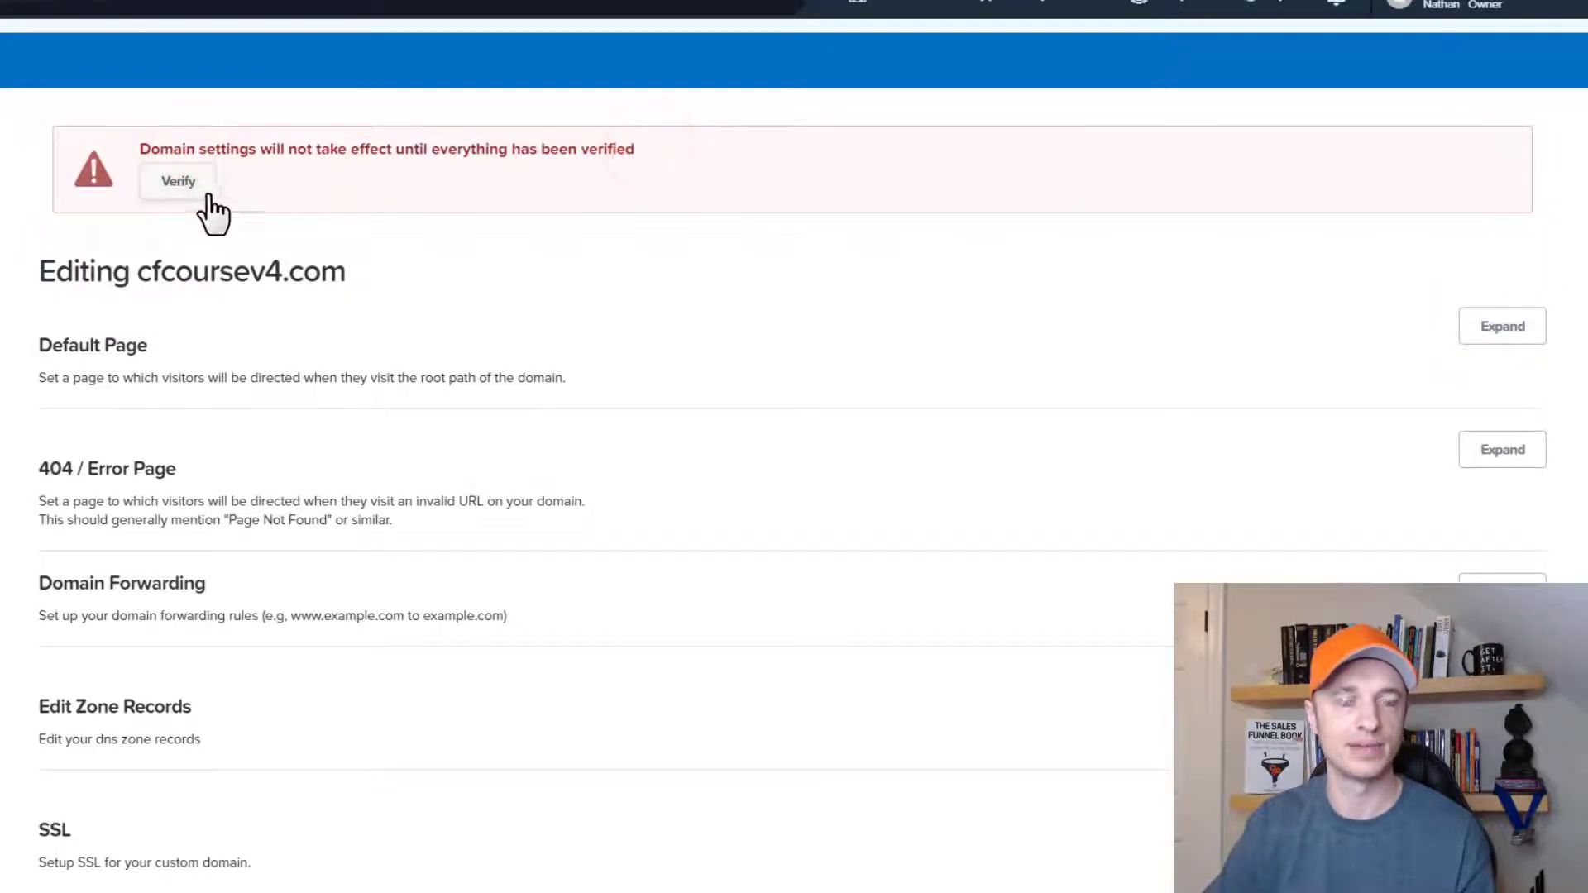
pyautogui.click(178, 184)
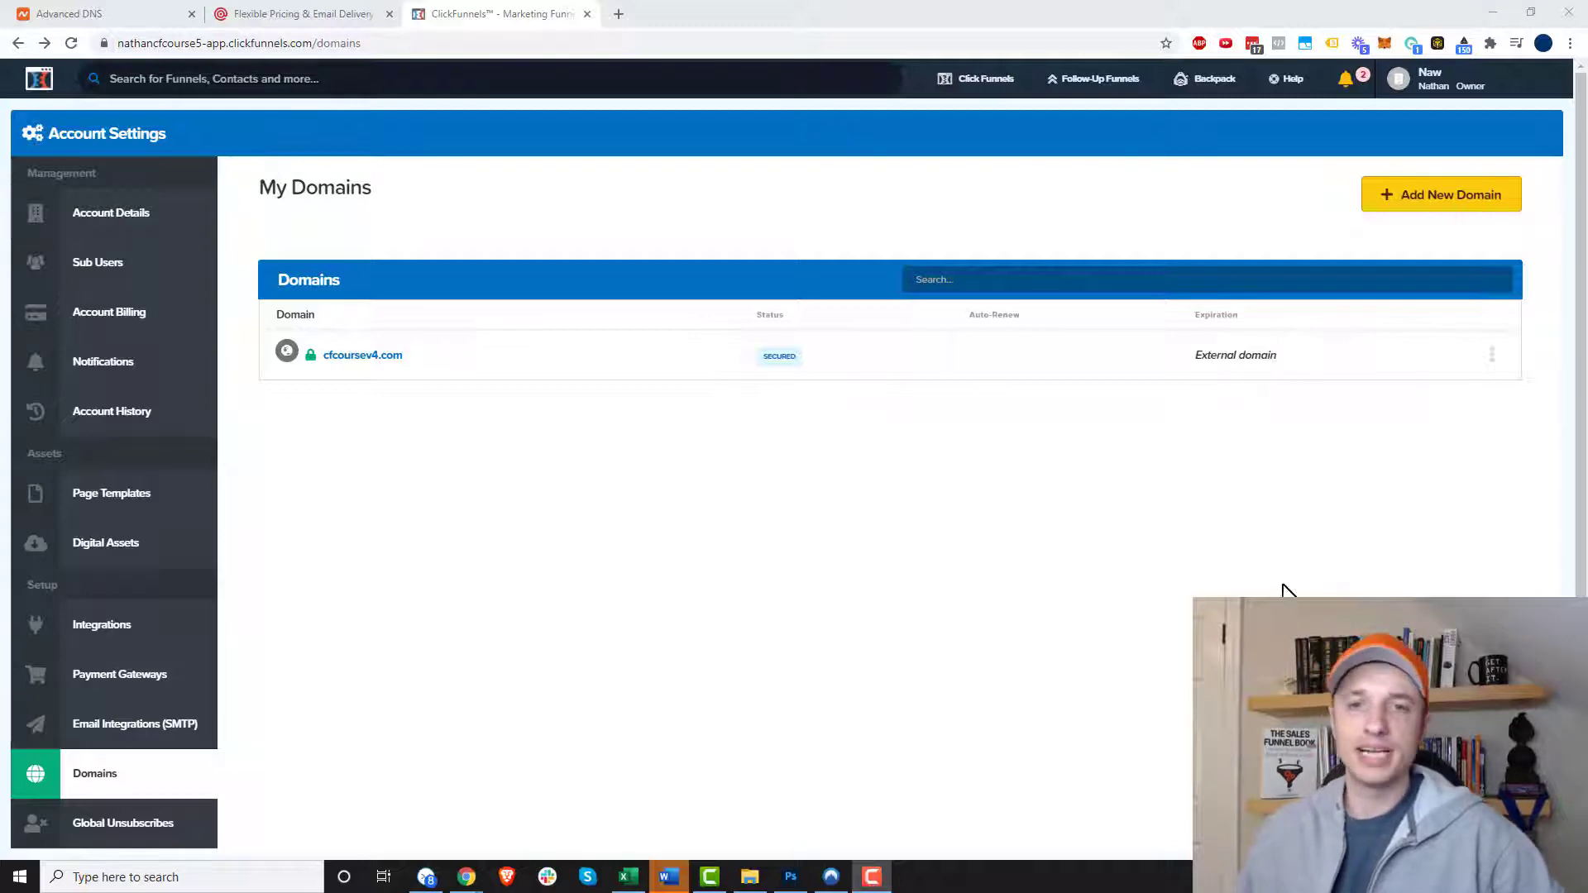
# Set the cfcoursev4.com root default page to Dummy / Order Form and save it.
pyautogui.click(1493, 360)
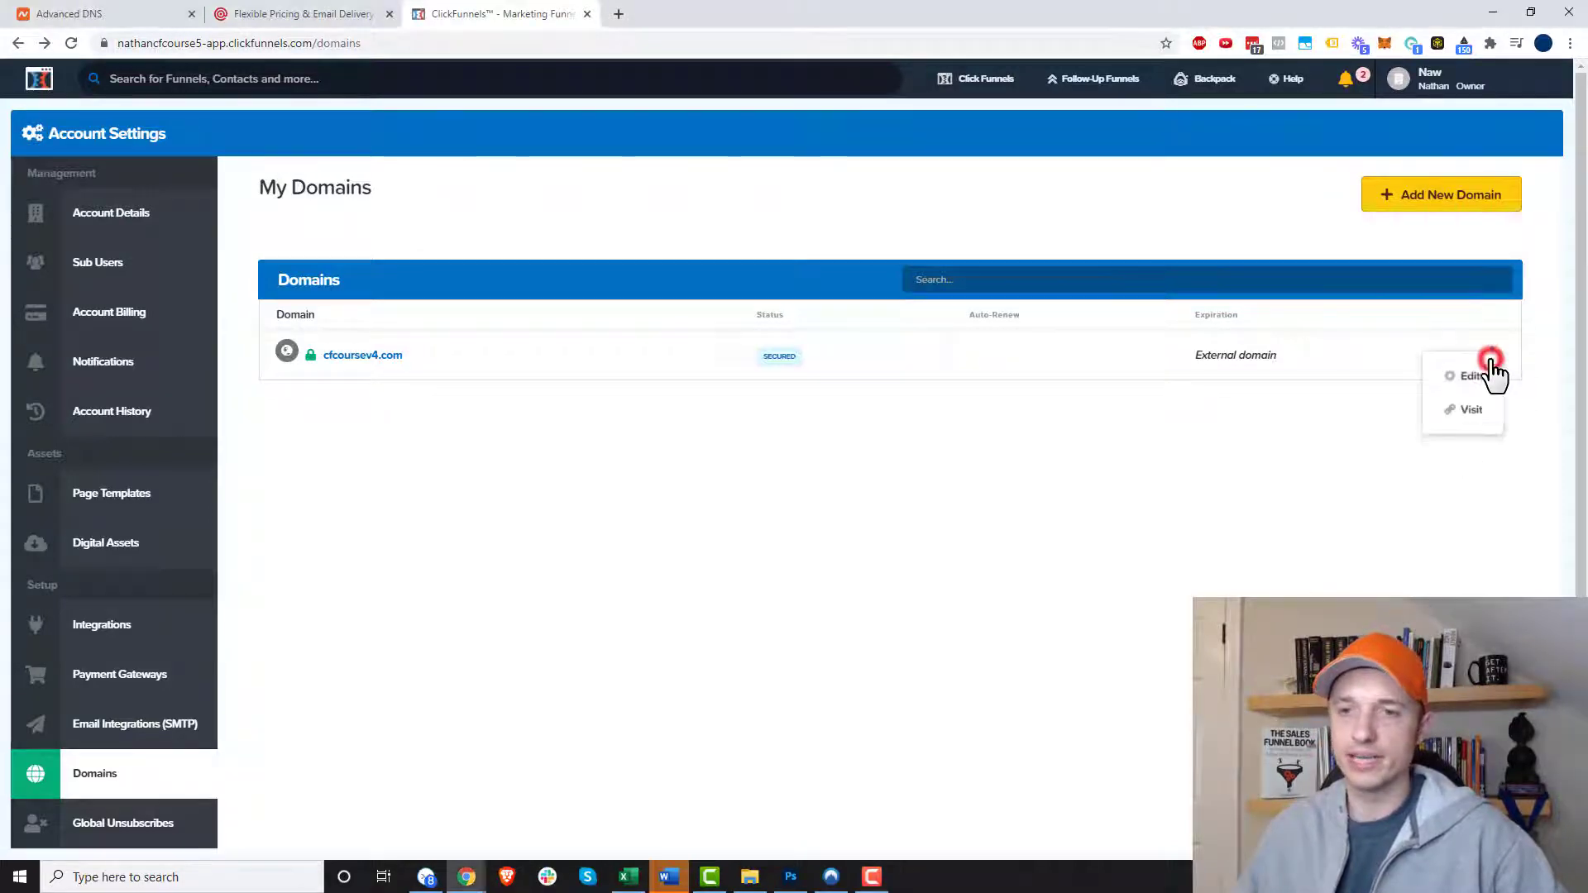
pyautogui.click(1484, 385)
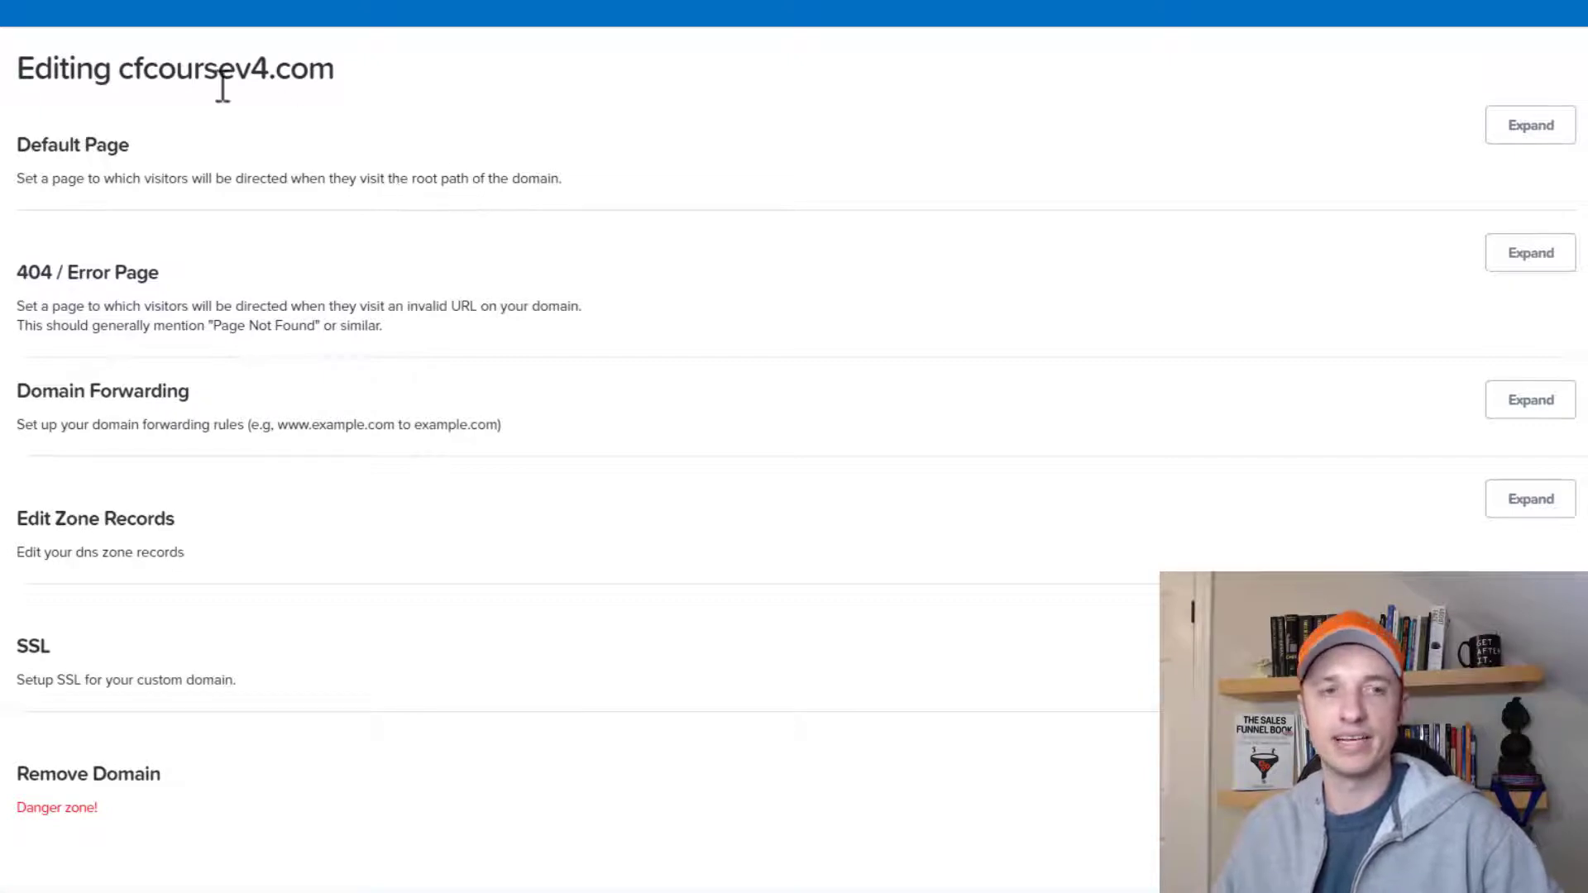
pyautogui.click(1512, 128)
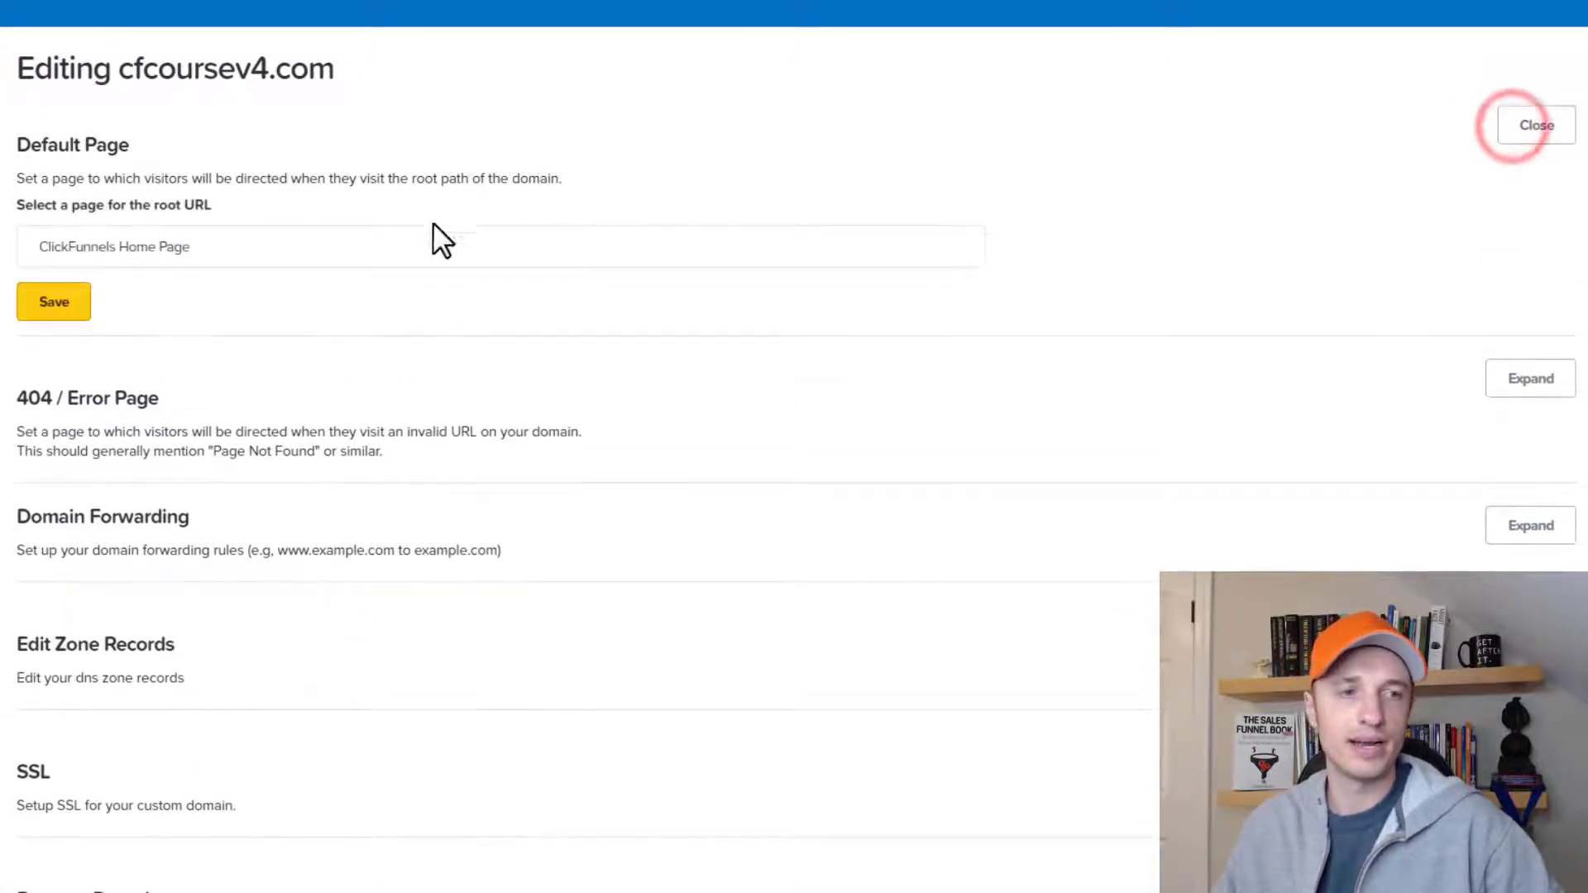
pyautogui.click(422, 244)
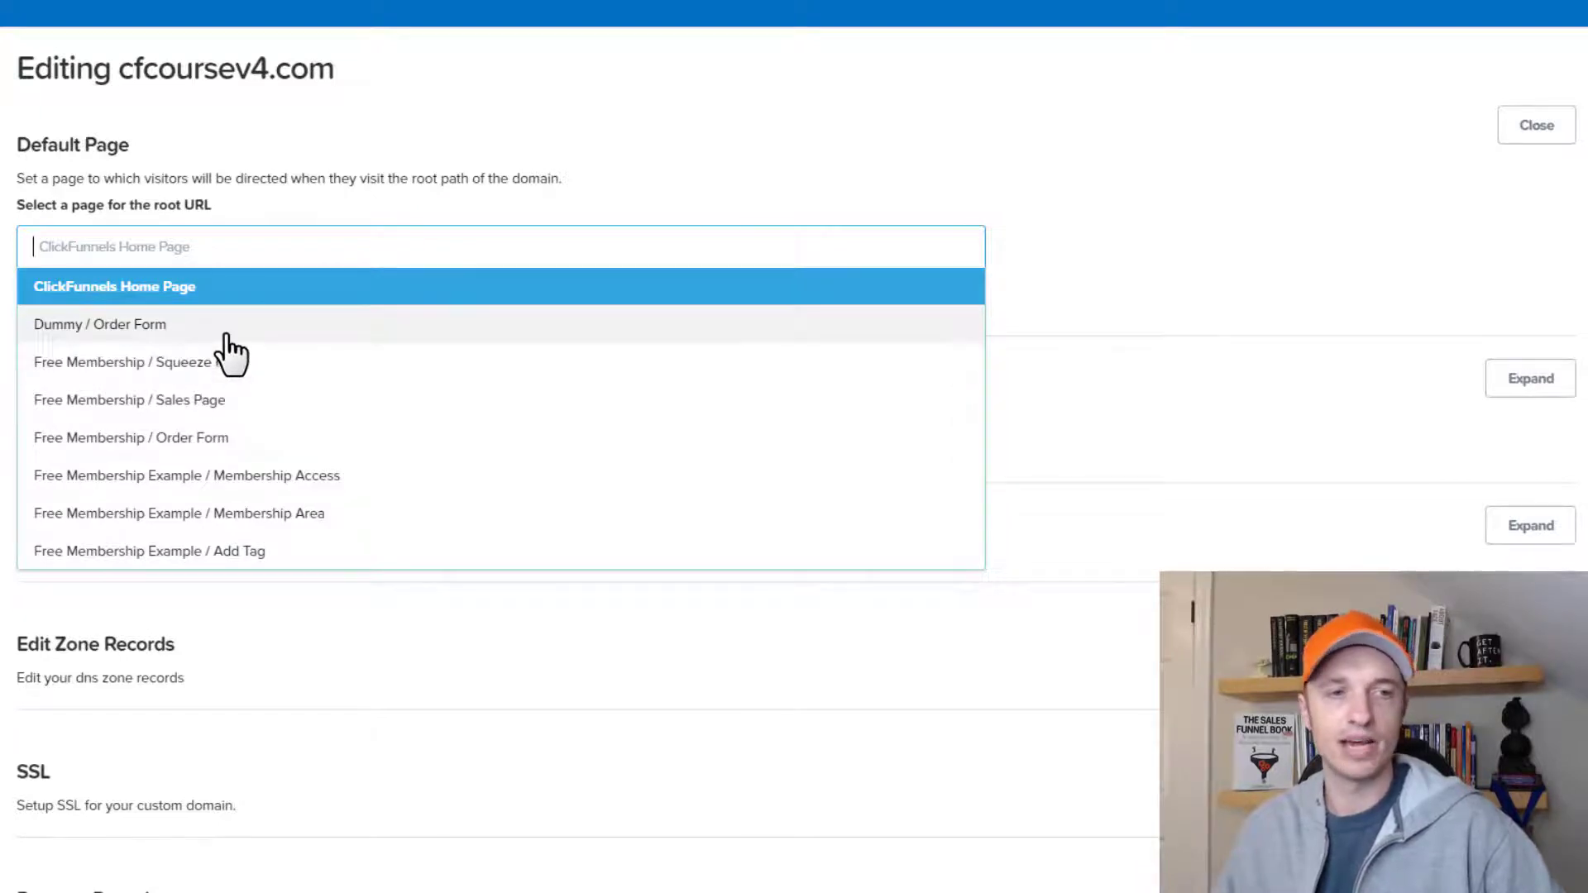
pyautogui.click(136, 324)
pyautogui.click(64, 304)
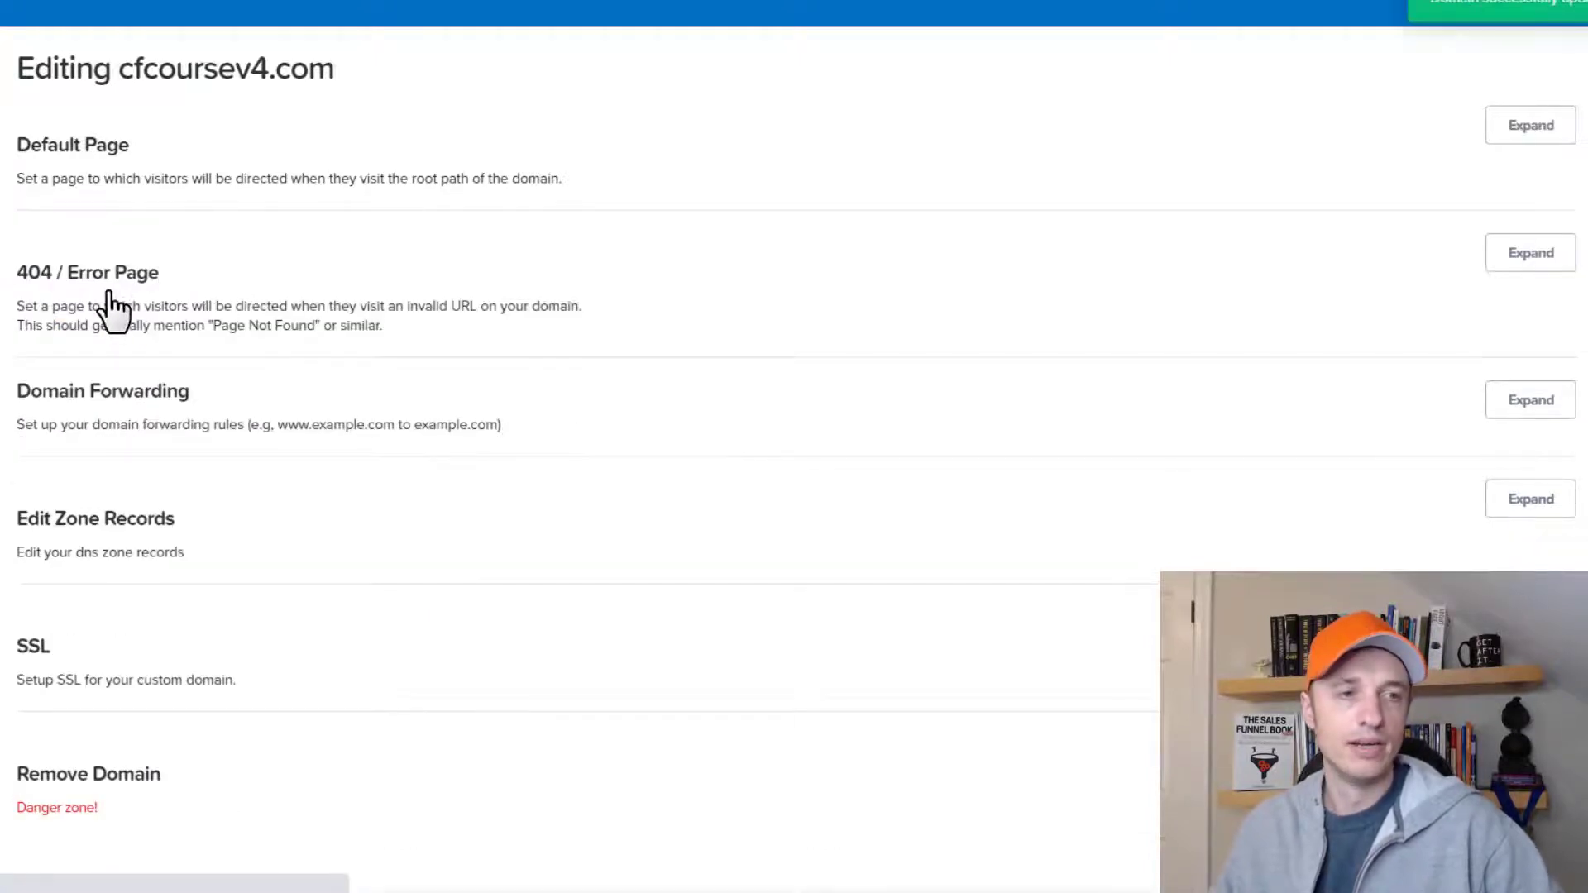
# Set the 404 / Error Page for cfcoursev4.com to Dummy / Order Form and save it.
pyautogui.scroll(-2, 108, 286)
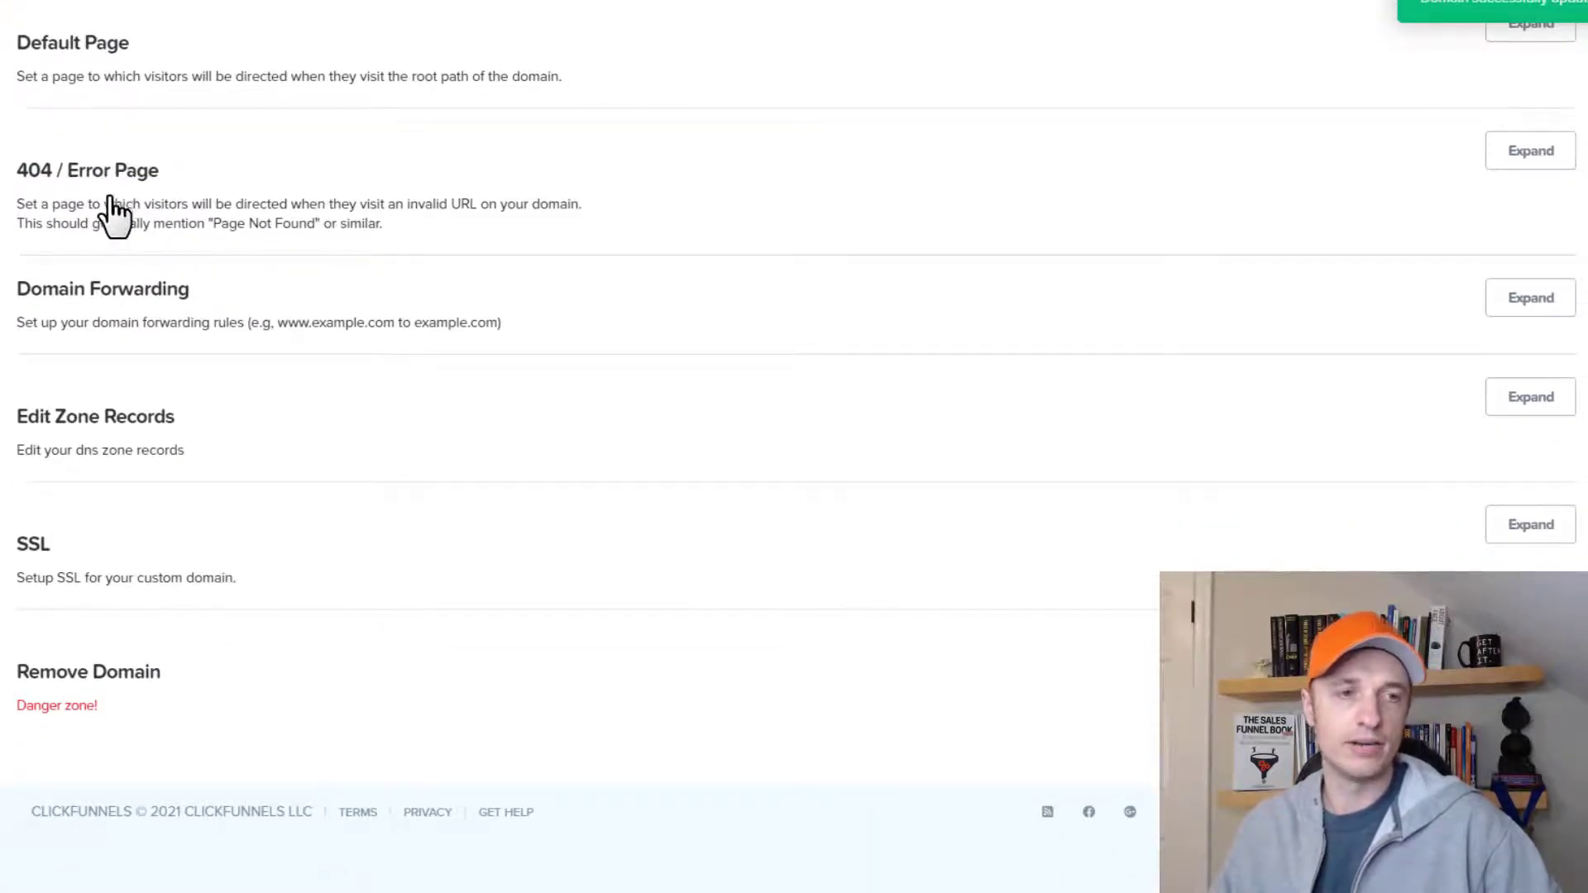
pyautogui.scroll(2, 132, 211)
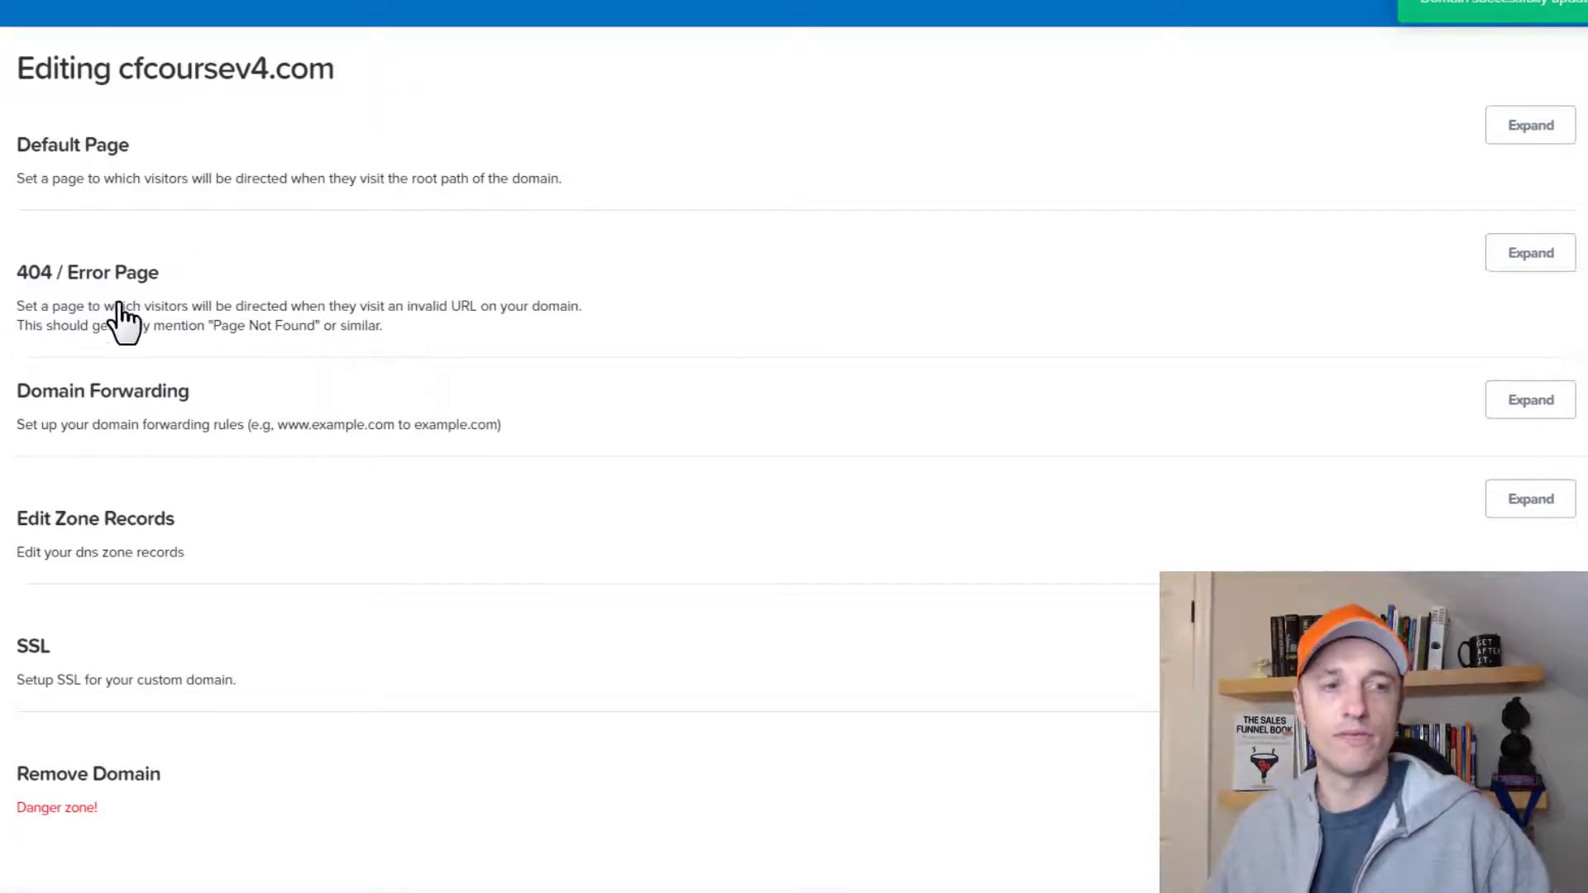
pyautogui.click(1531, 256)
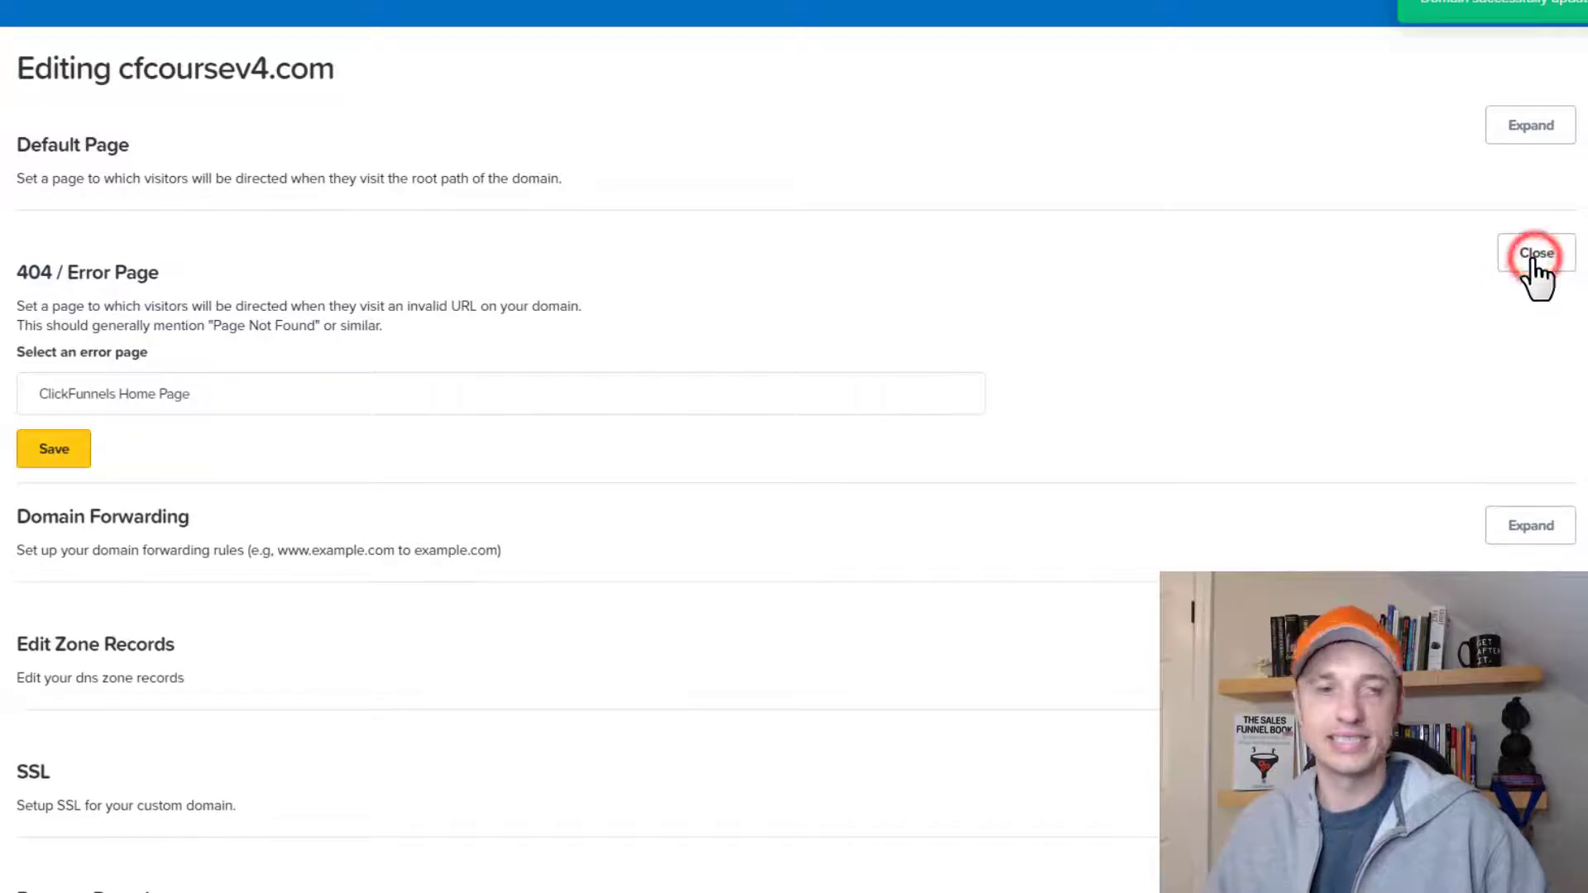
pyautogui.click(485, 405)
pyautogui.click(143, 476)
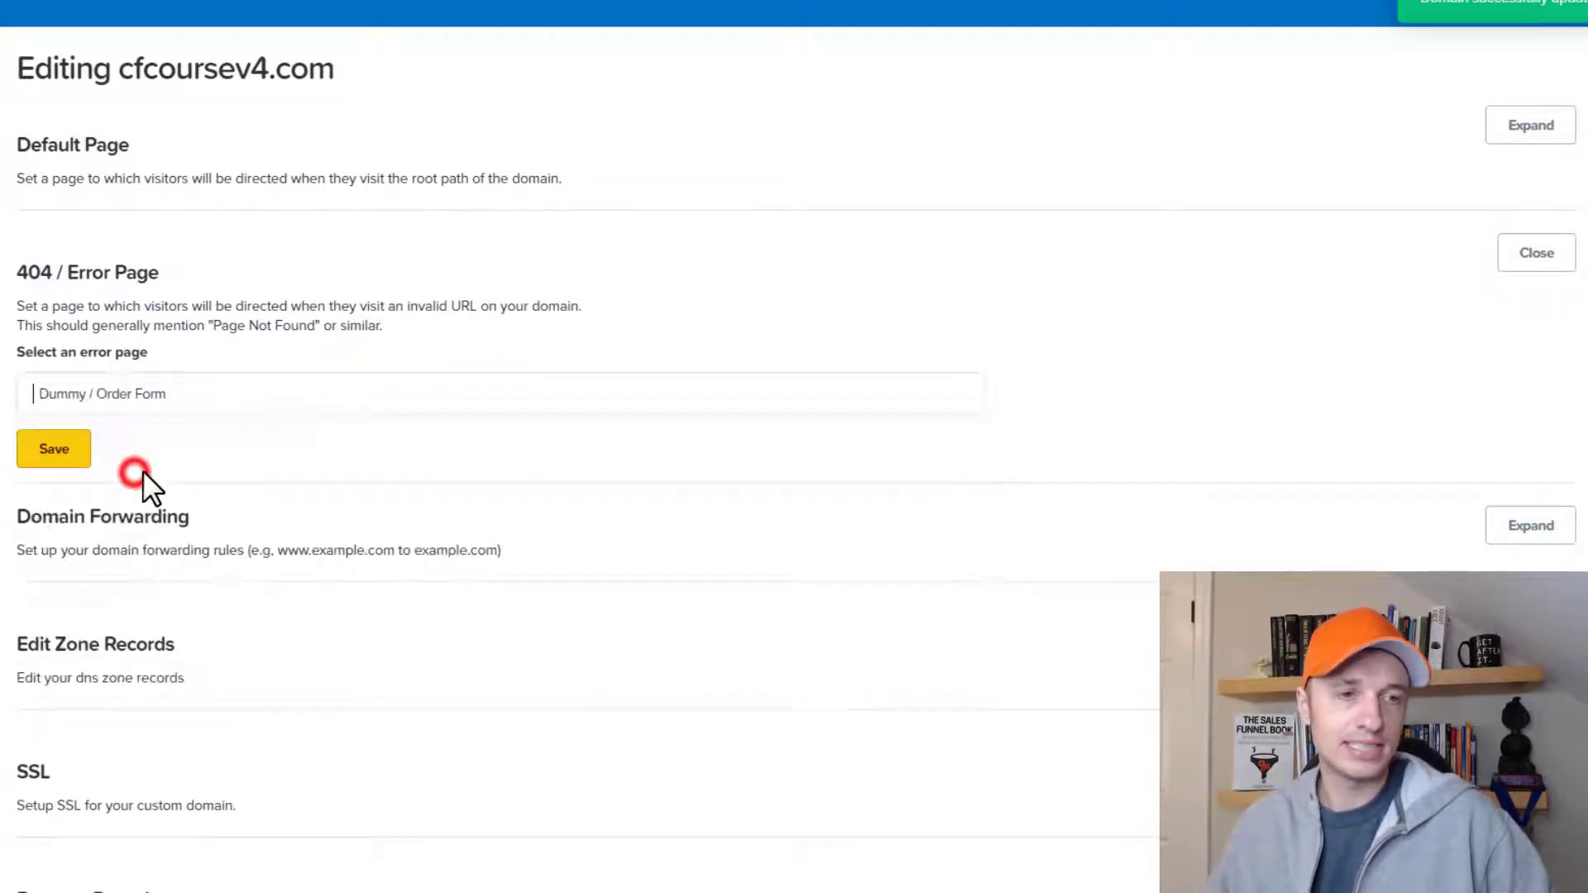
pyautogui.click(68, 452)
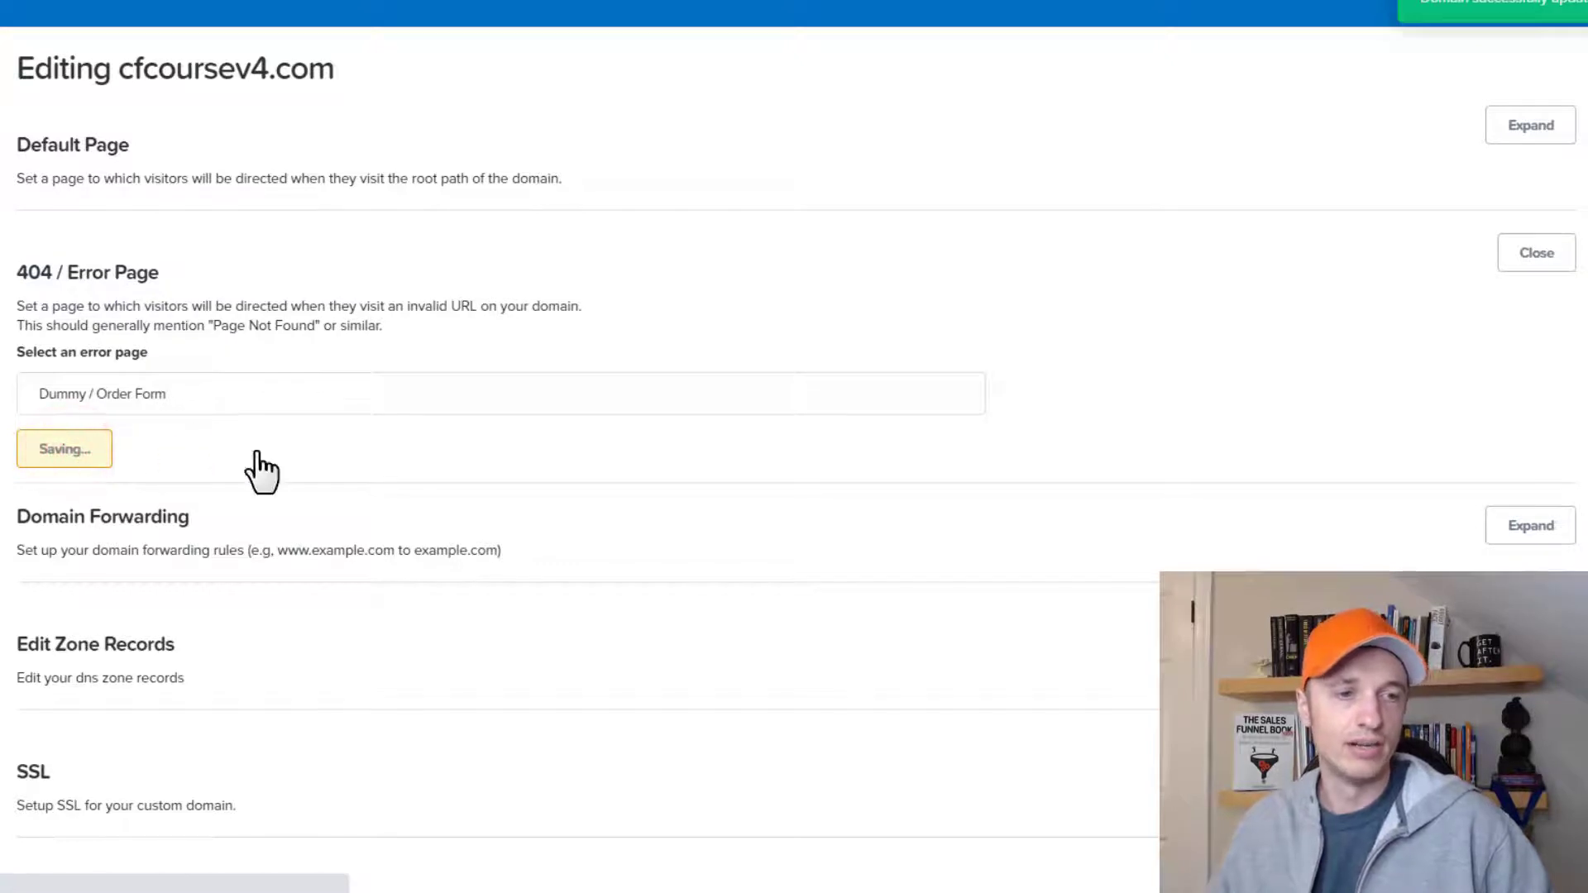
pyautogui.scroll(-1, 207, 413)
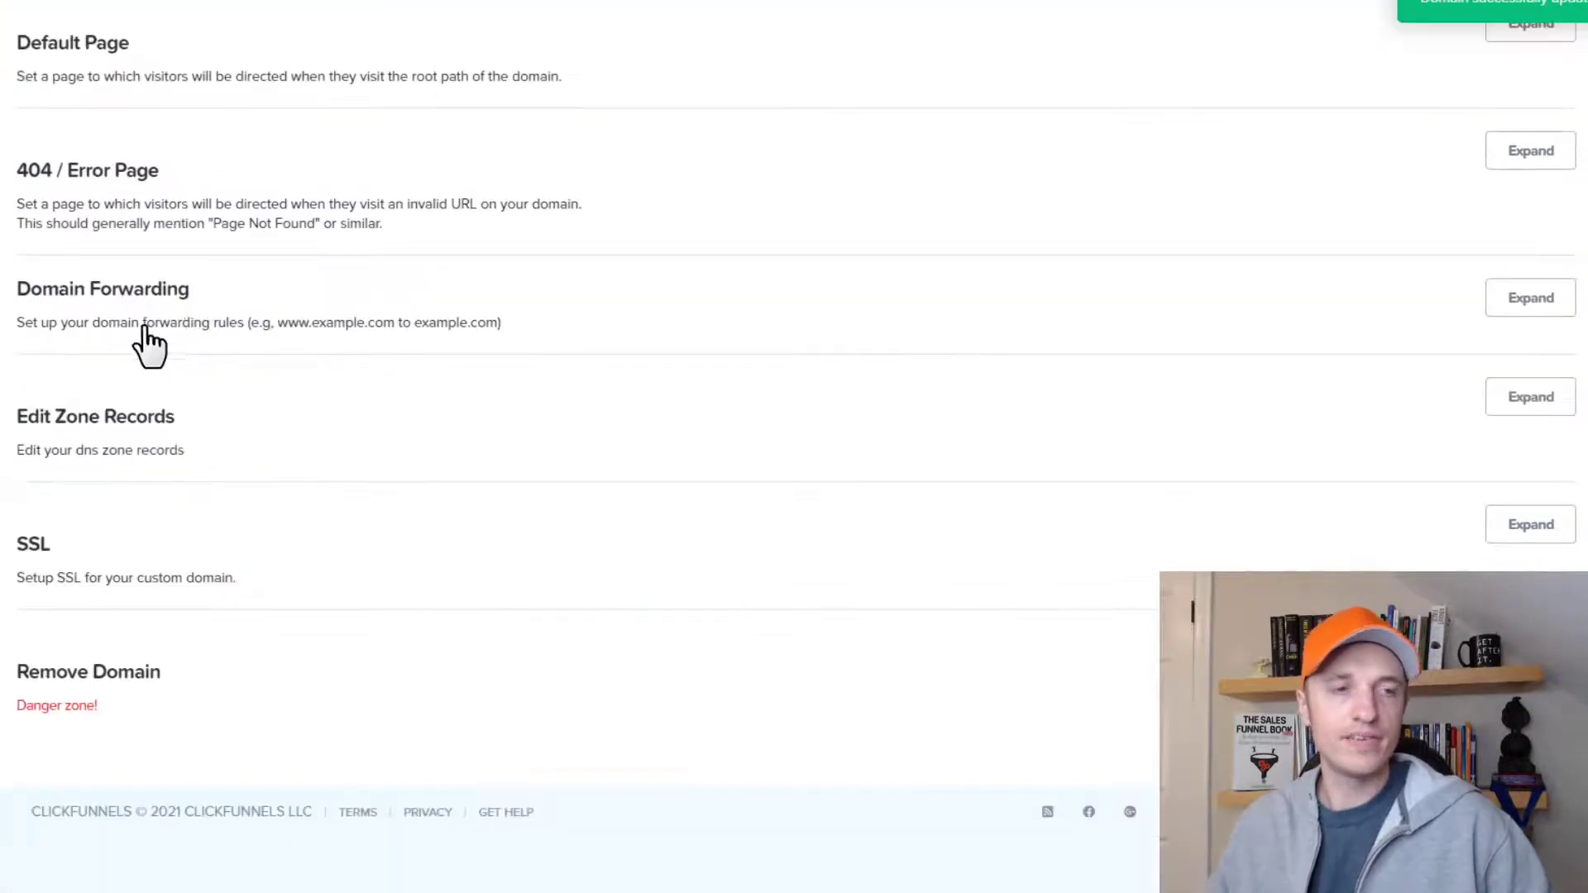
# Create a forwarding rule with pattern cfcoursev4.com/shoes and destination cfcoursev4.com/feet.
pyautogui.click(312, 308)
pyautogui.click(1513, 299)
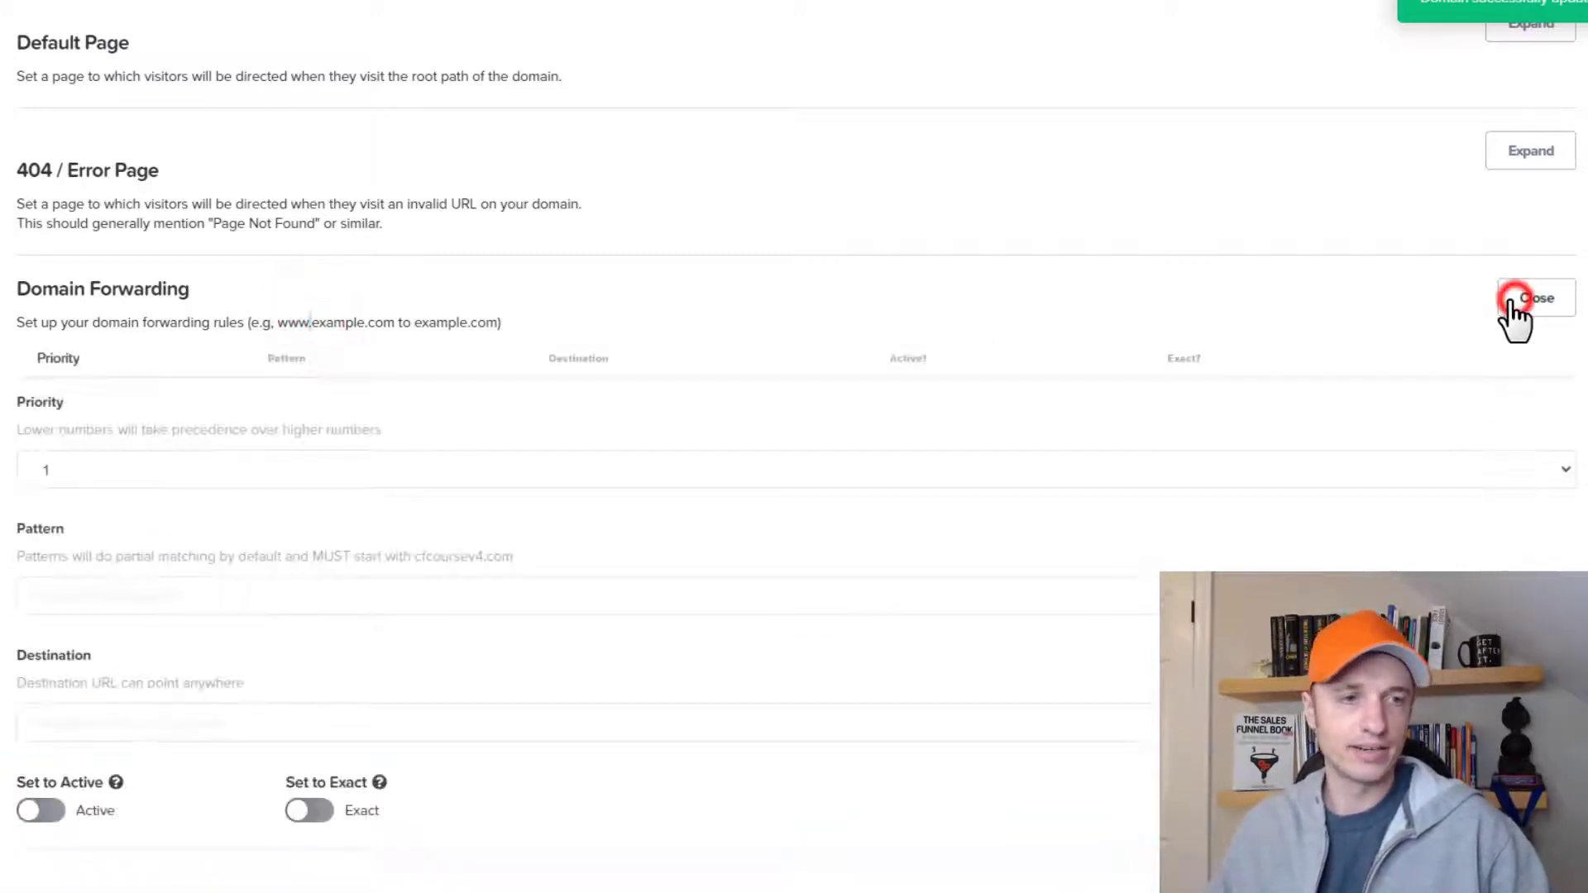
pyautogui.scroll(-2, 187, 383)
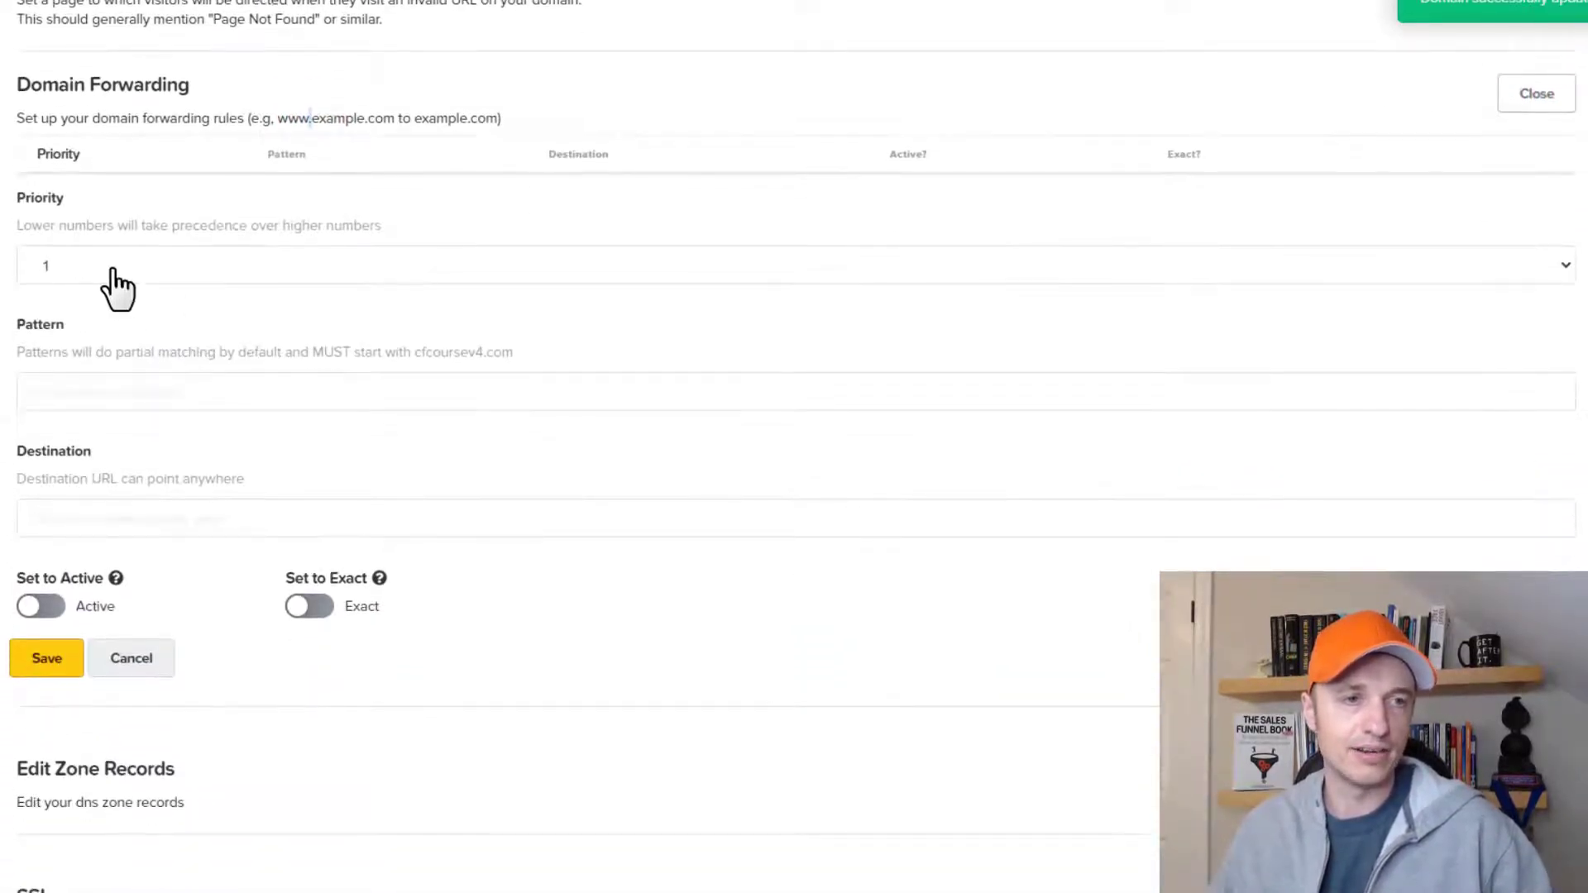
pyautogui.click(73, 392)
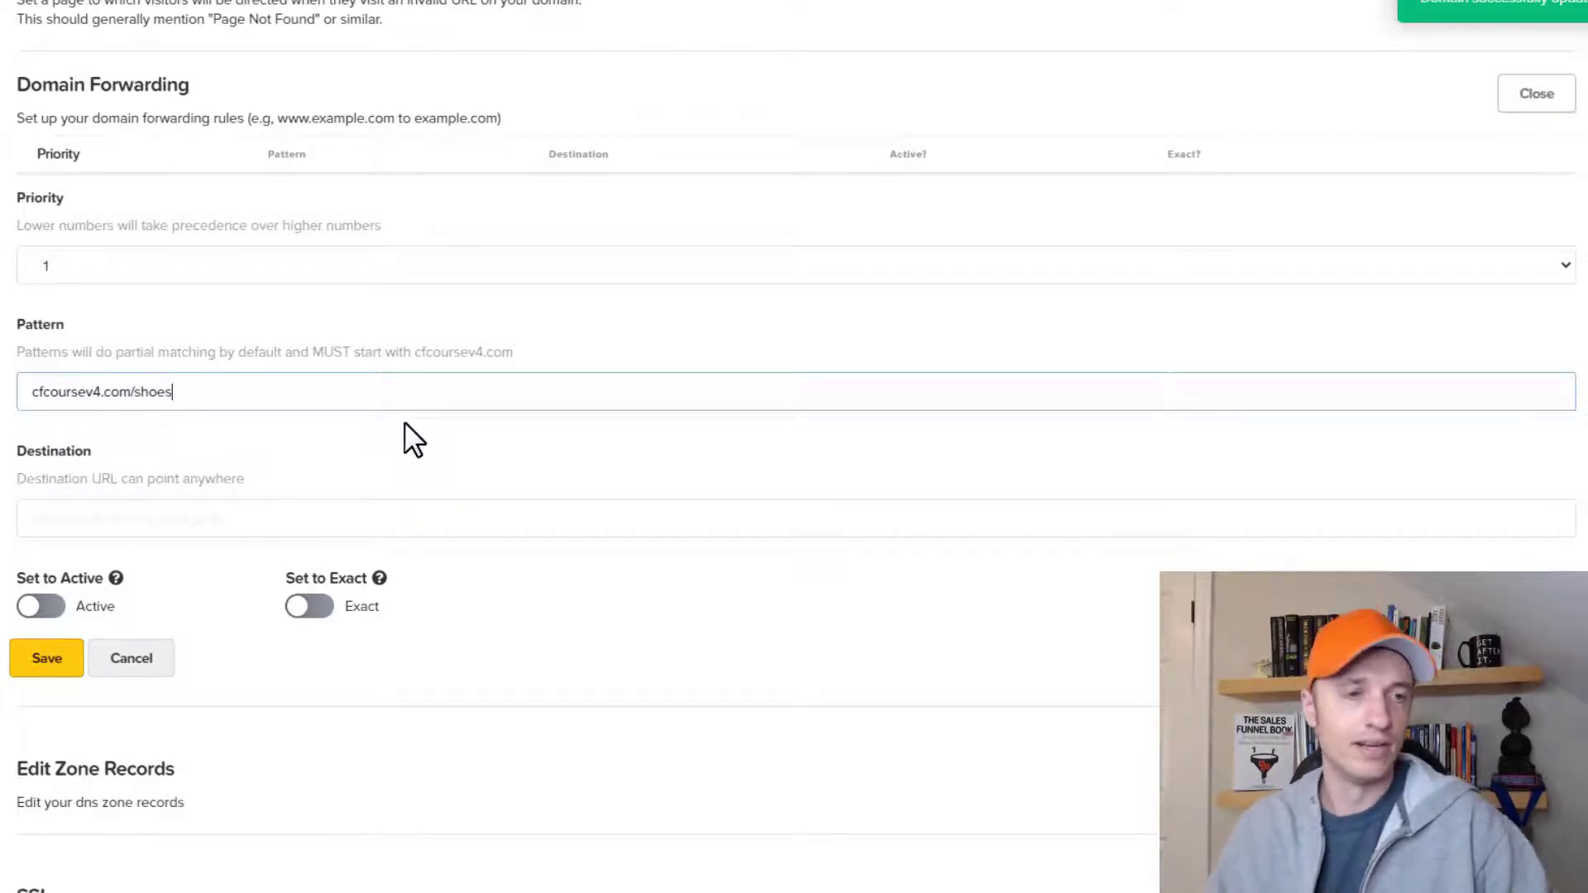
pyautogui.tripleClick(214, 394)
pyautogui.hotkey('ctrl', 'c')
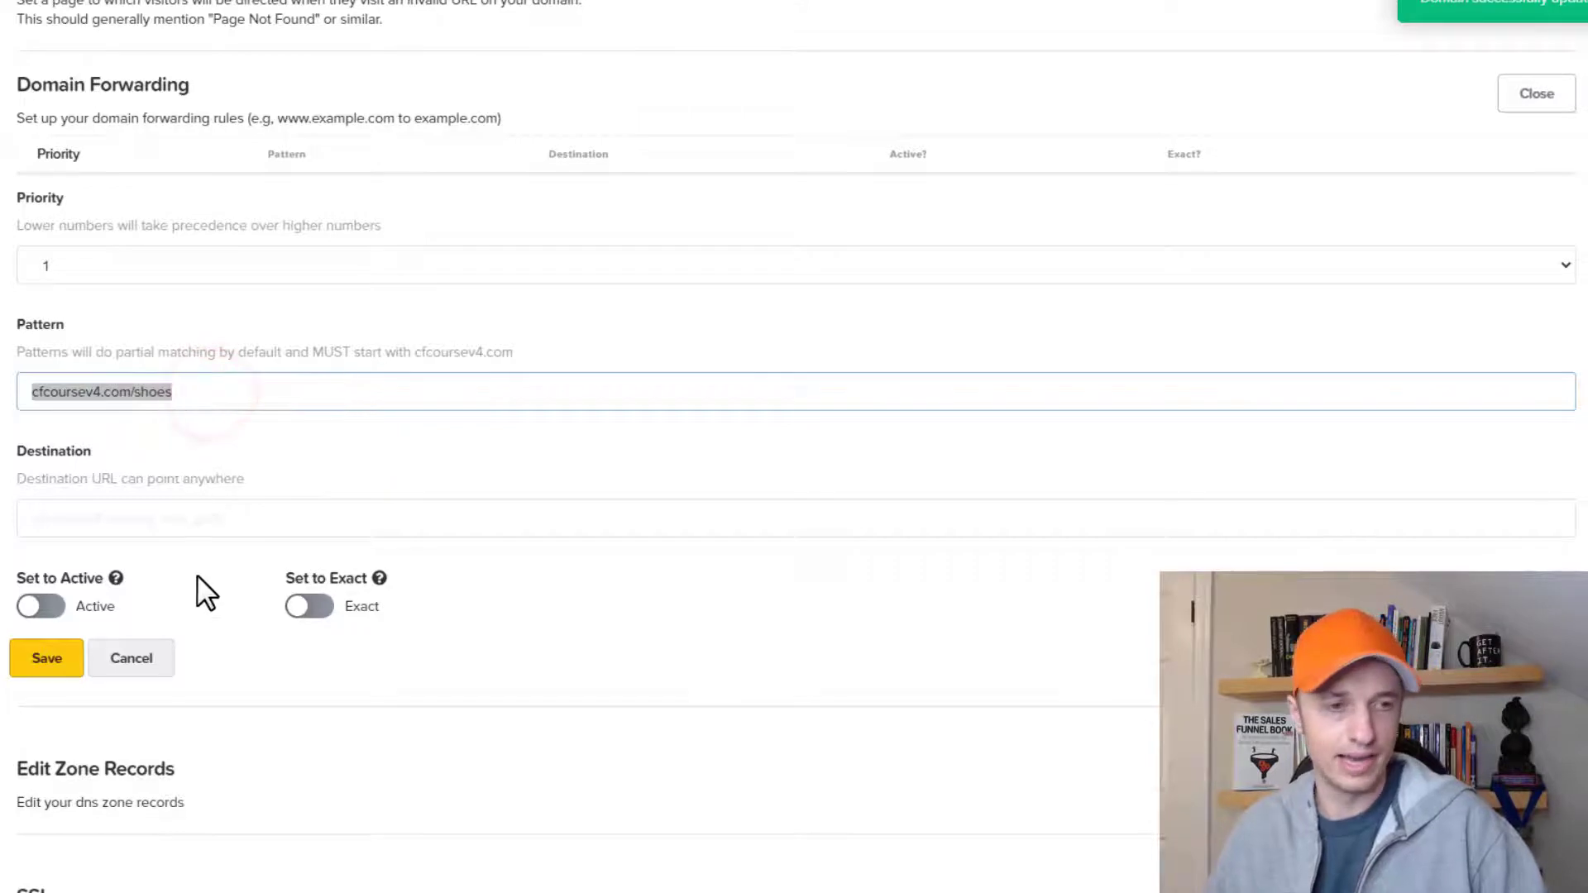
pyautogui.click(203, 510)
pyautogui.hotkey('ctrl', 'v')
pyautogui.doubleClick(146, 518)
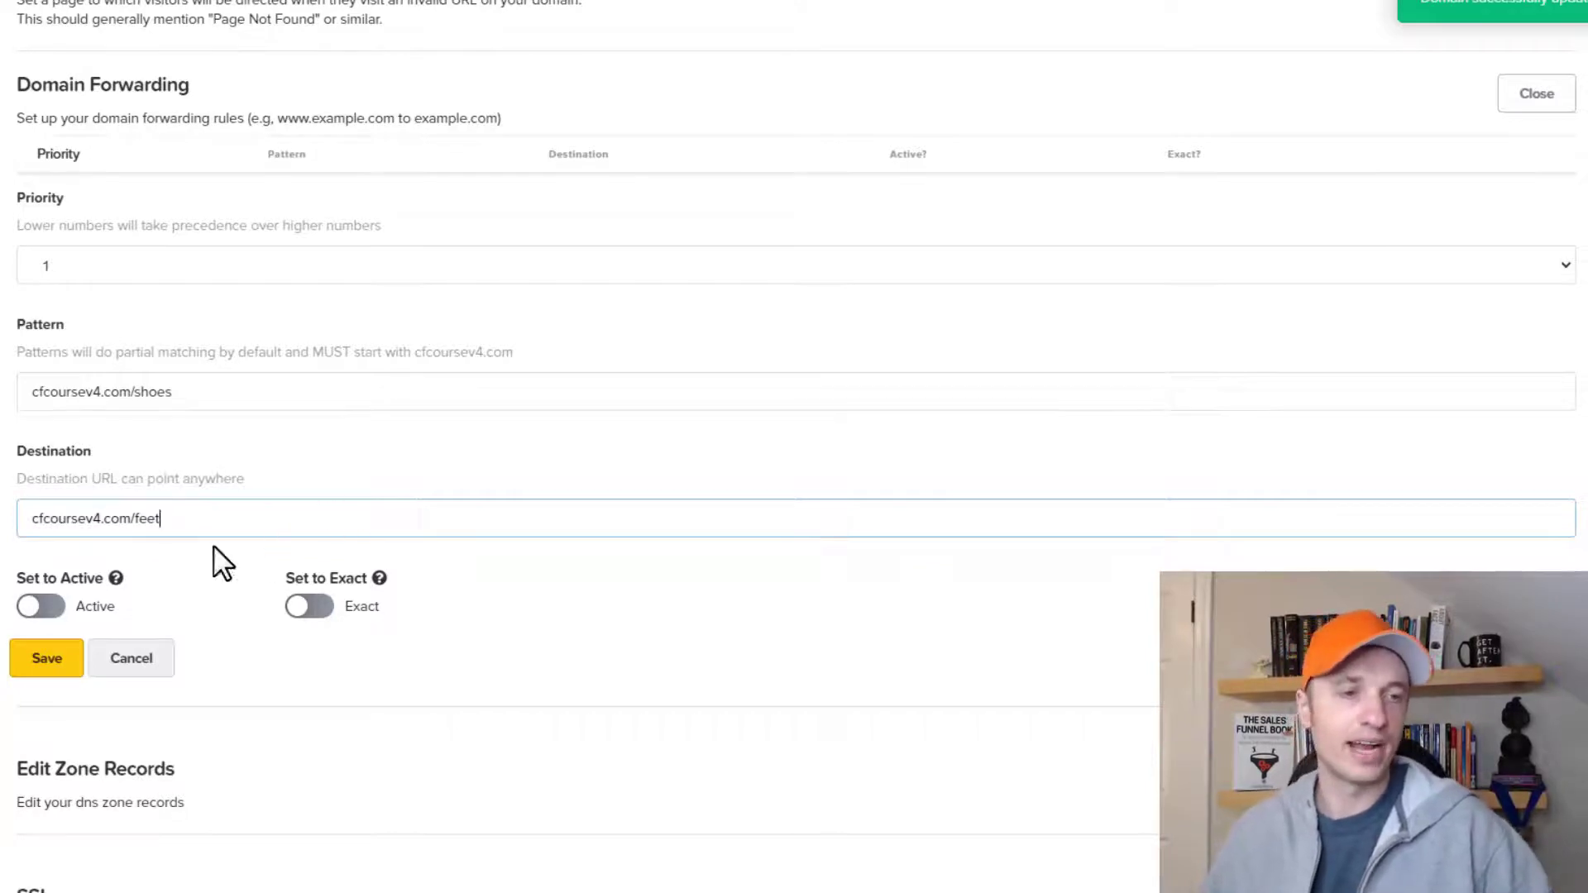
pyautogui.moveTo(182, 393); pyautogui.dragTo(49, 392)
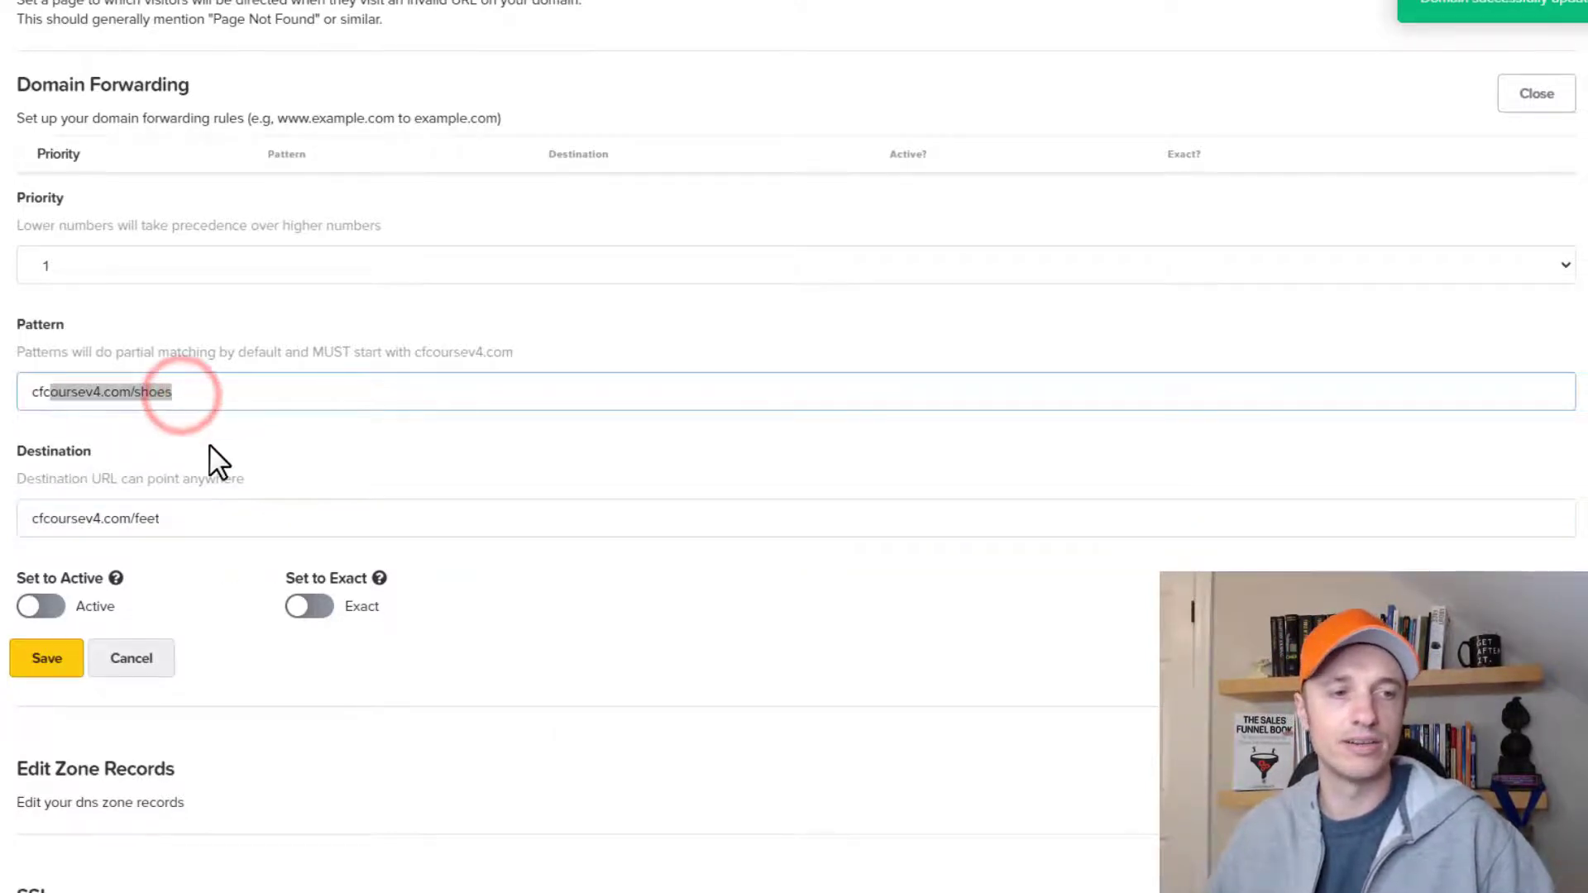
# Make the forwarding rule Active with Exact matching off, and save it.
pyautogui.scroll(-1, 210, 447)
pyautogui.click(40, 507)
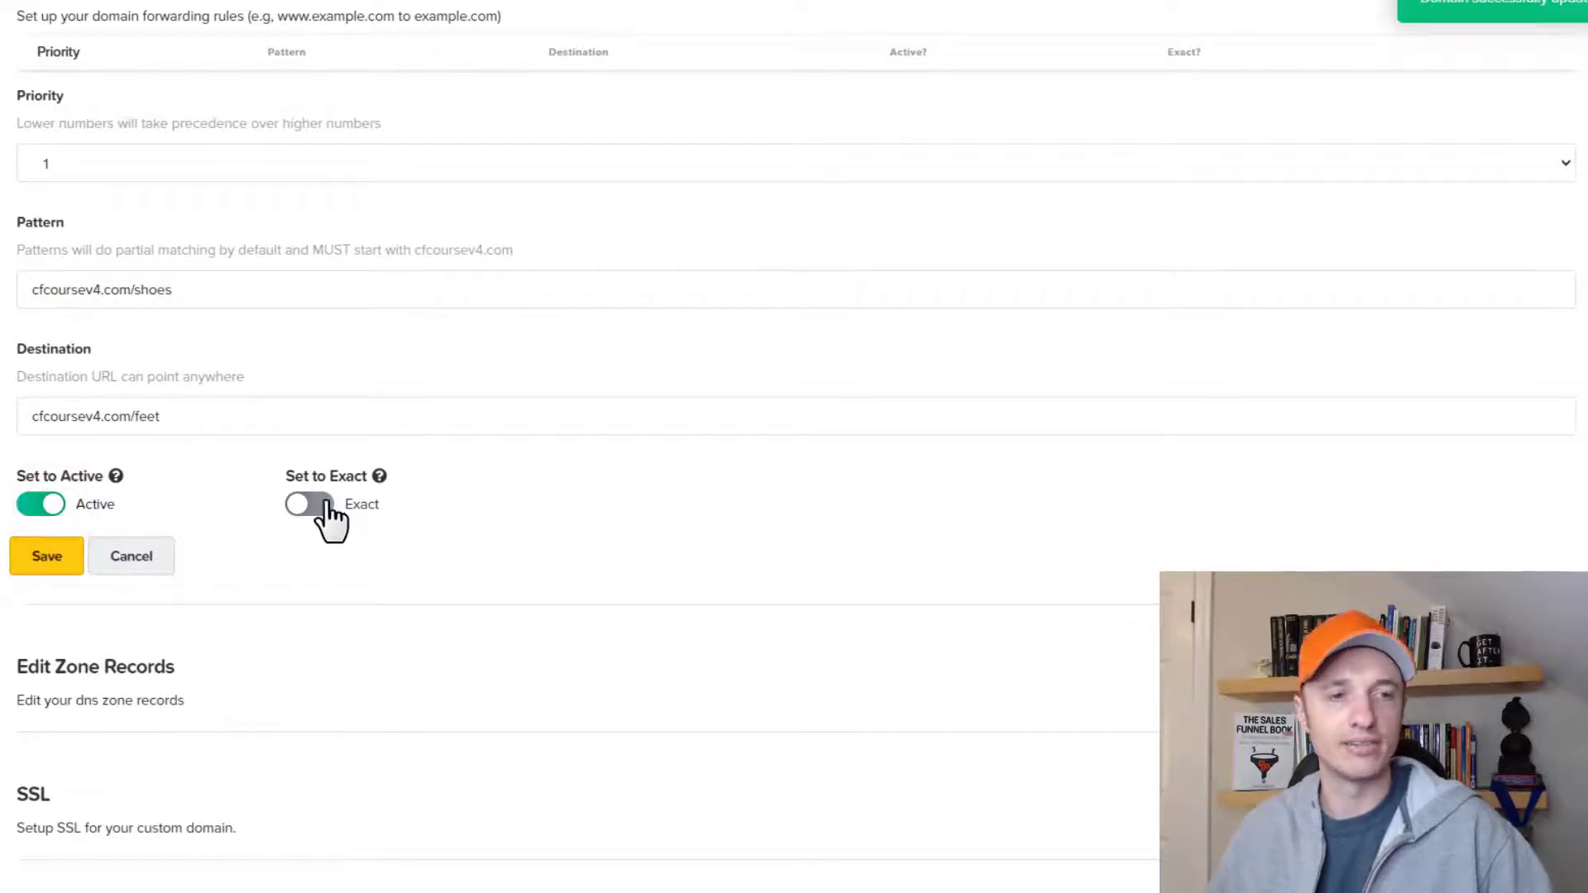
pyautogui.moveTo(372, 477)
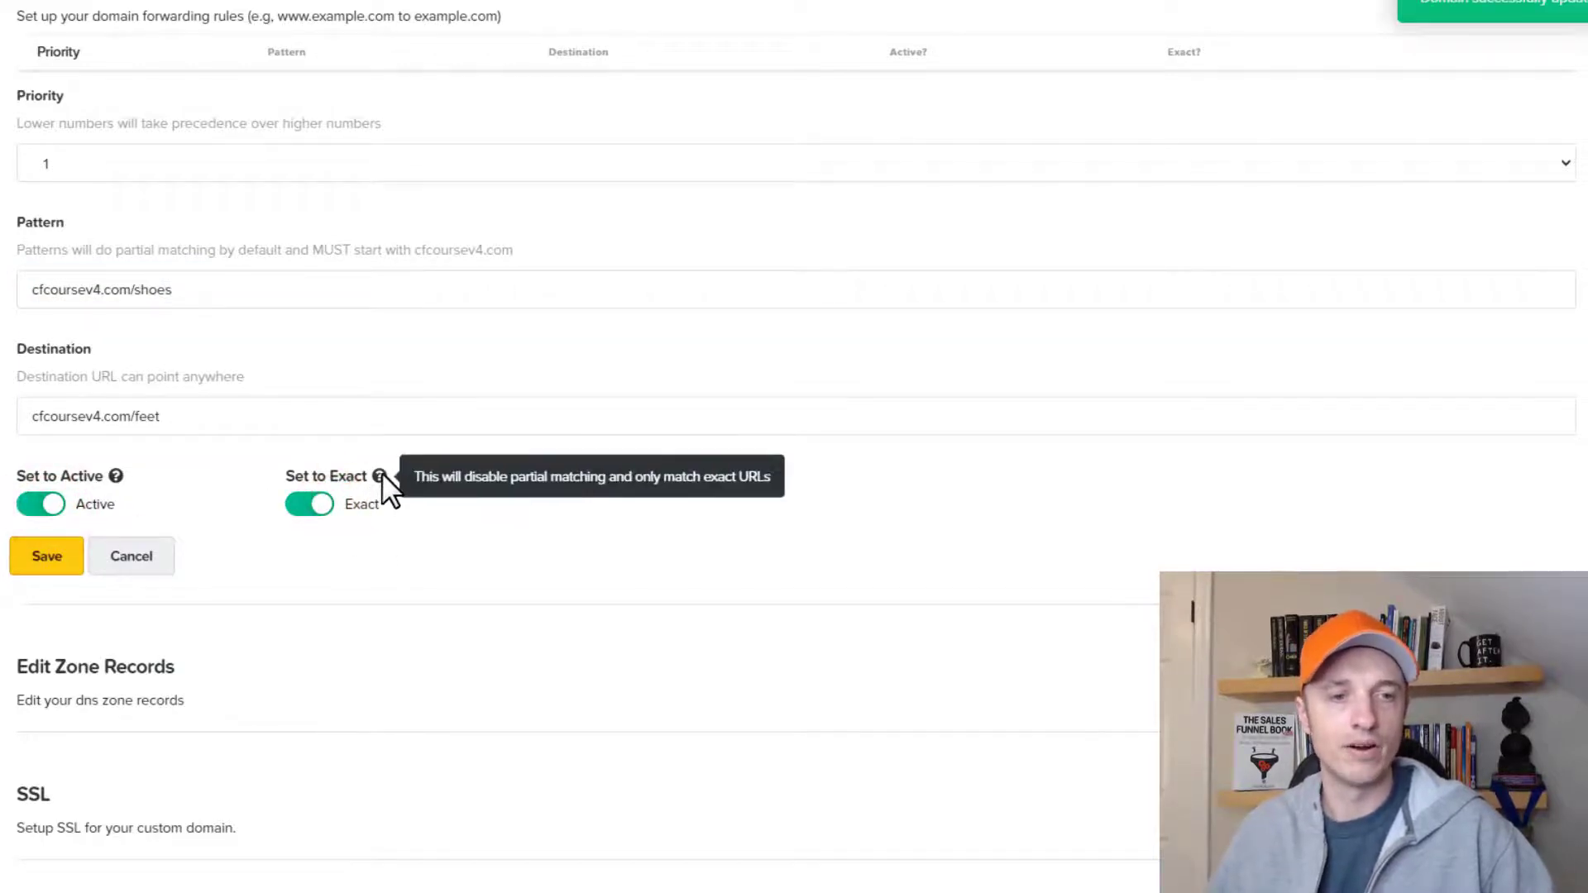
pyautogui.click(315, 506)
pyautogui.click(67, 552)
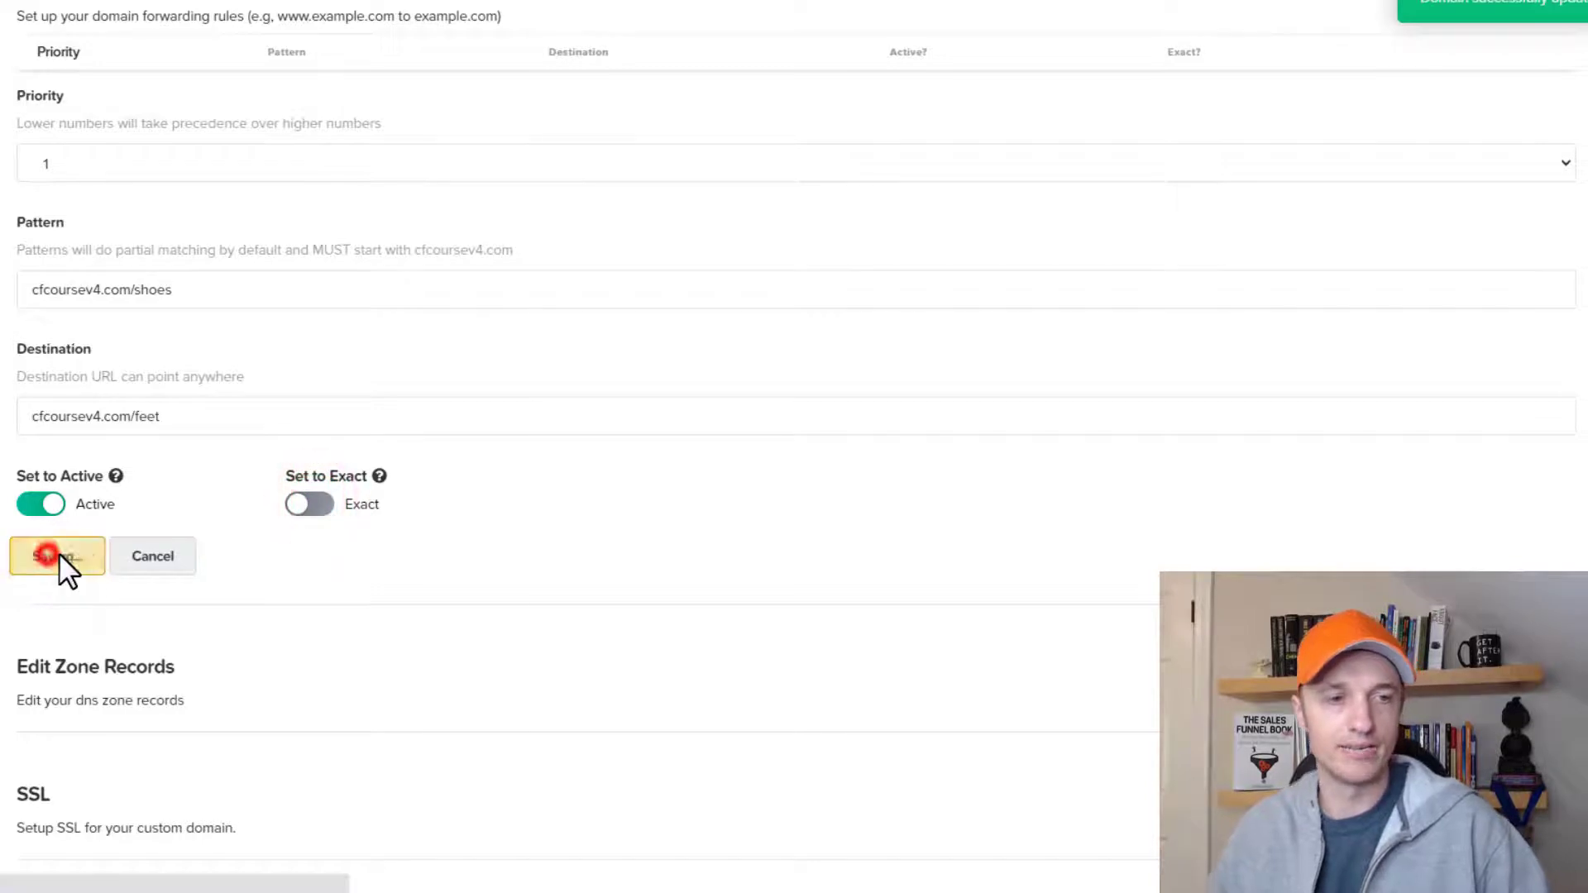
pyautogui.click(129, 519)
pyautogui.scroll(-2, 276, 539)
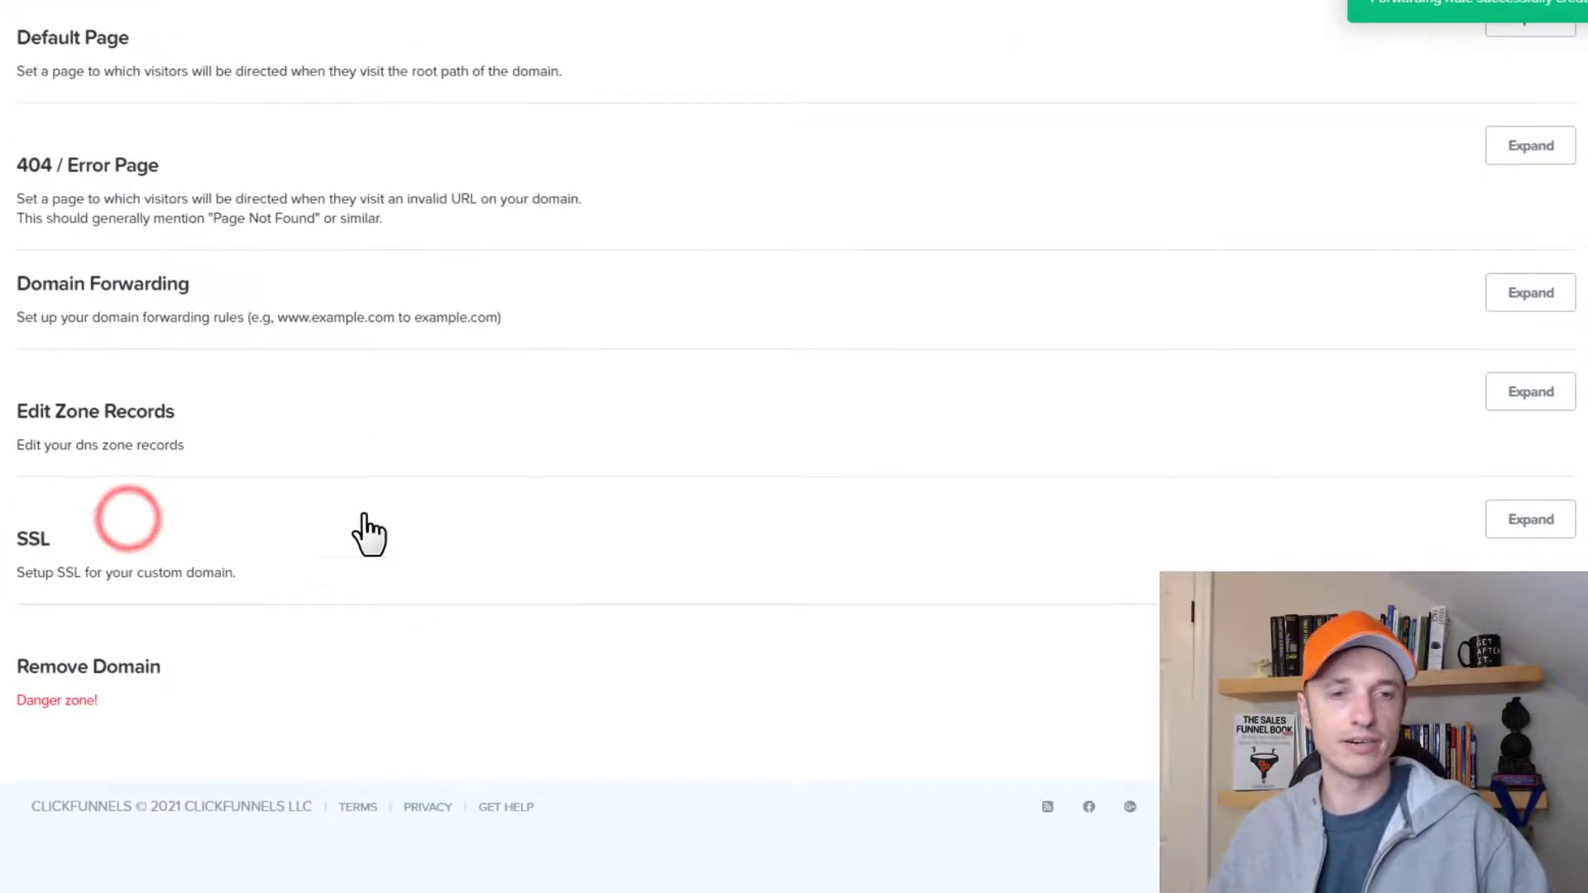
pyautogui.click(1533, 396)
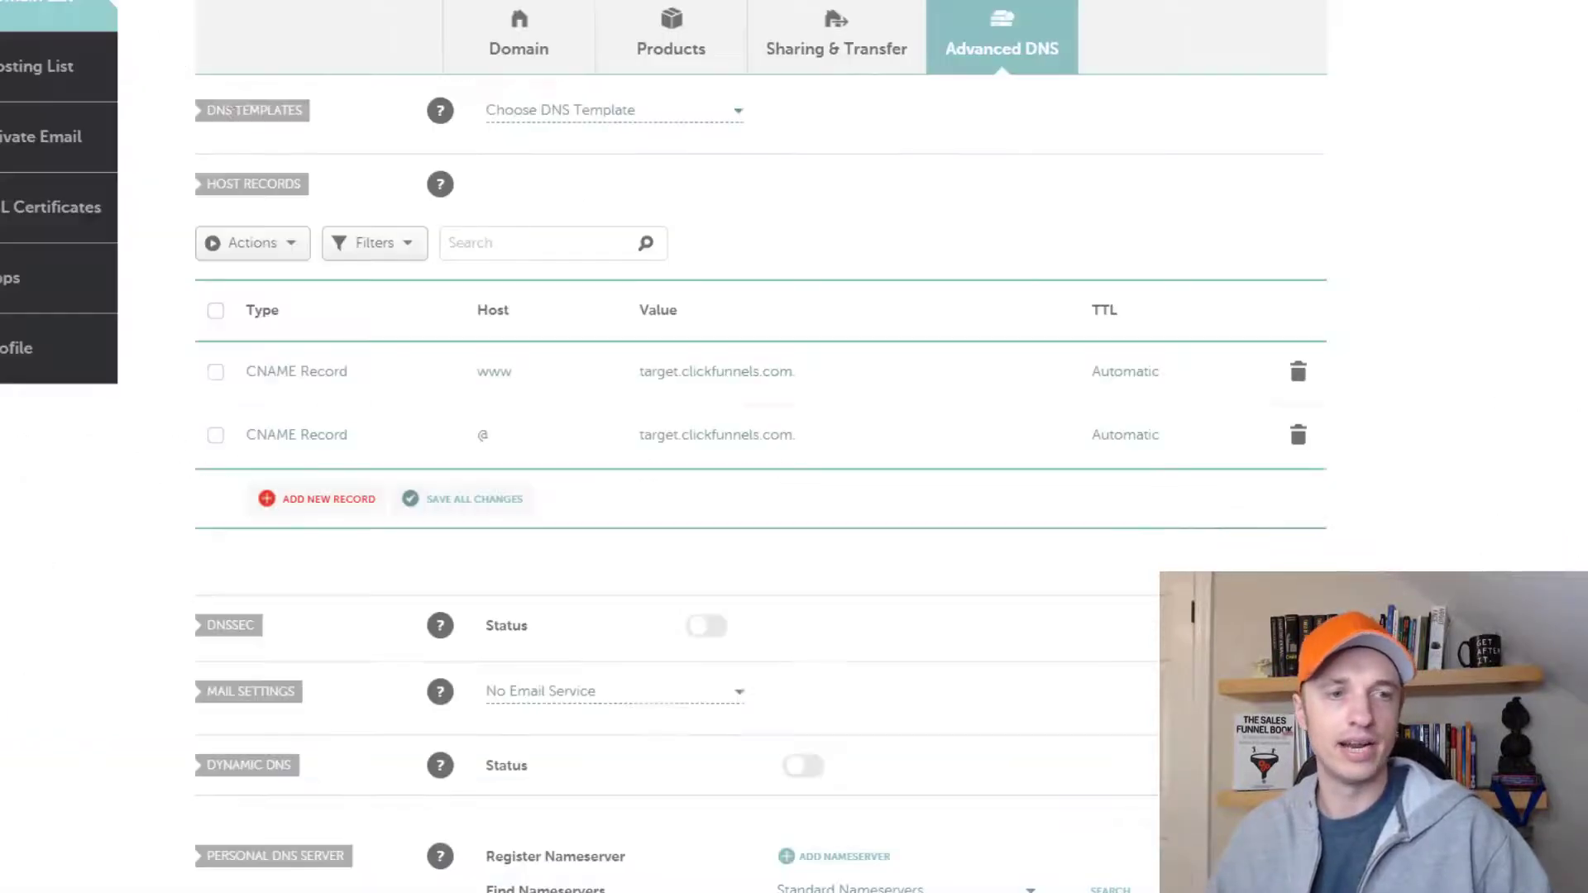
pyautogui.scroll(3, 538, 463)
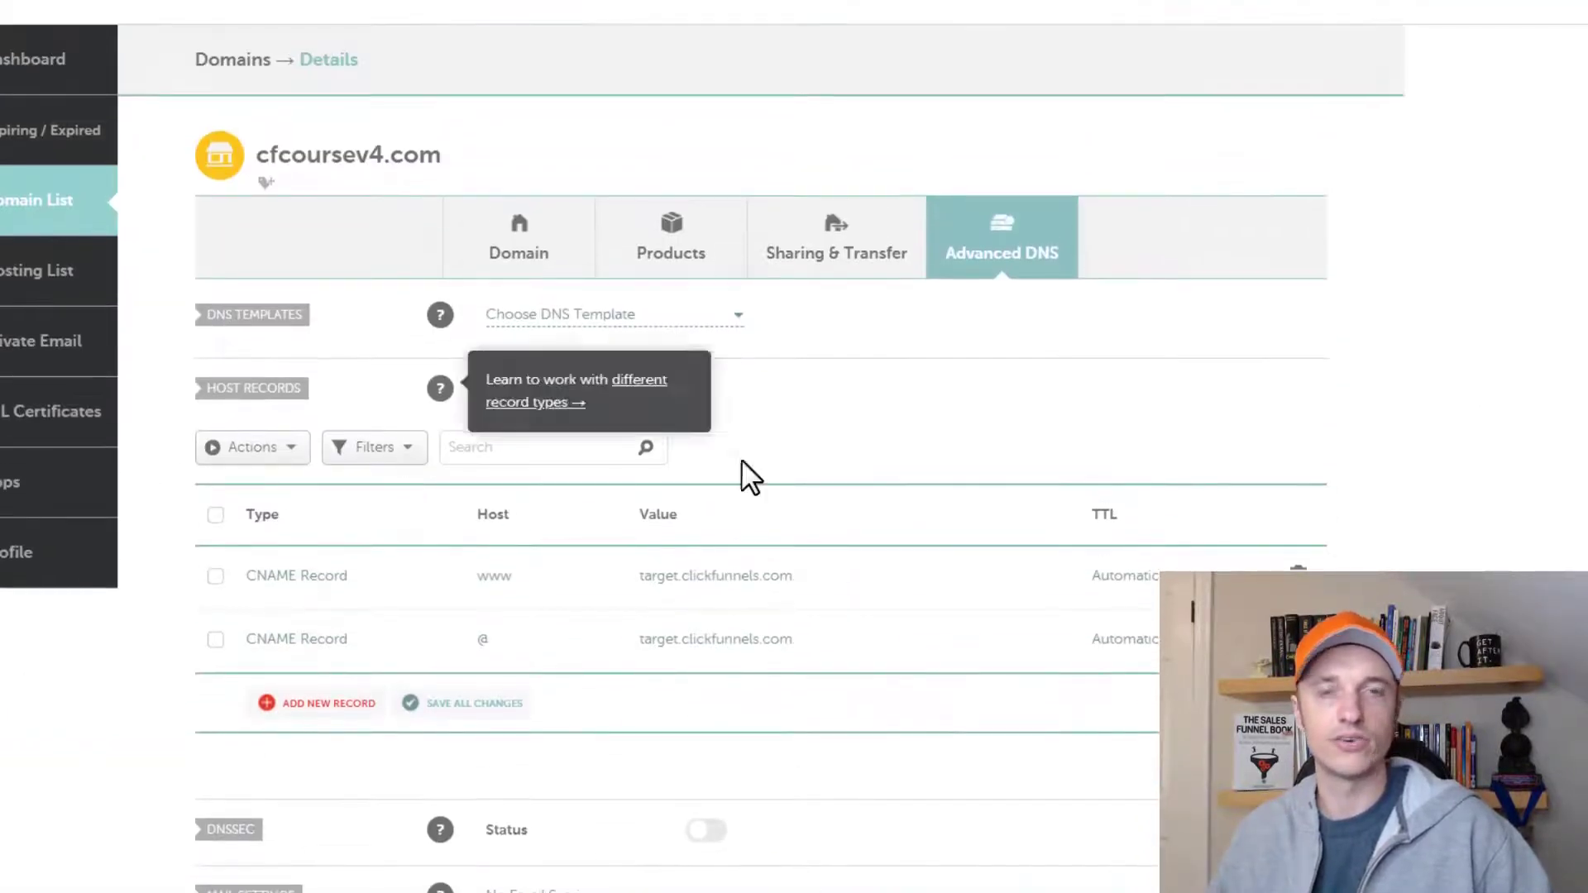
pyautogui.scroll(-1, 770, 595)
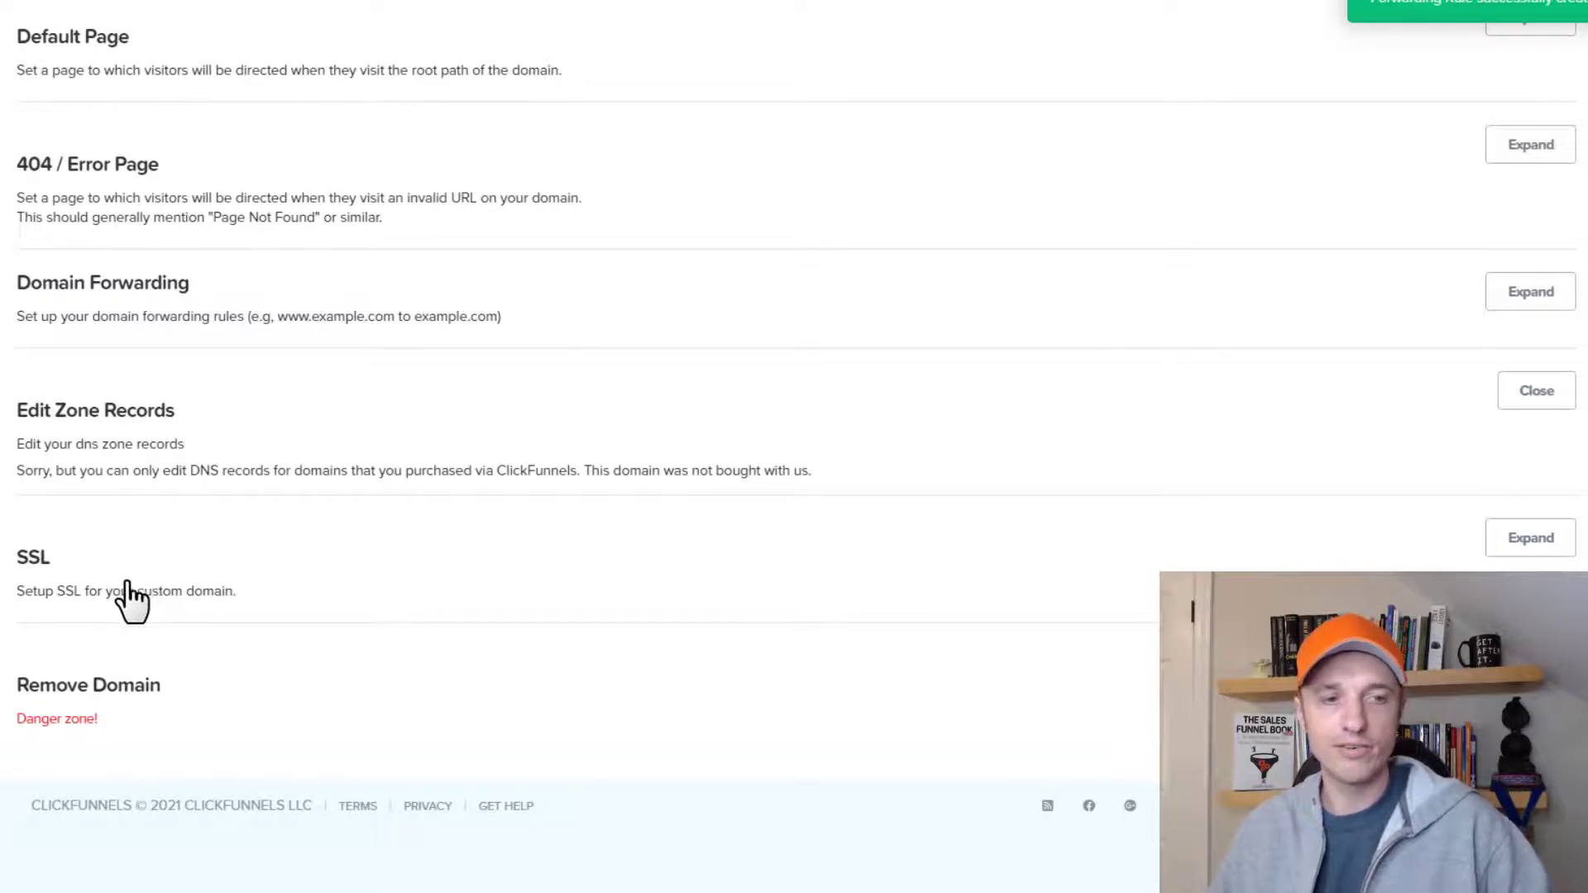
# Expand the SSL section to confirm SSL is enabled for cfcoursev4.com.
pyautogui.click(1540, 542)
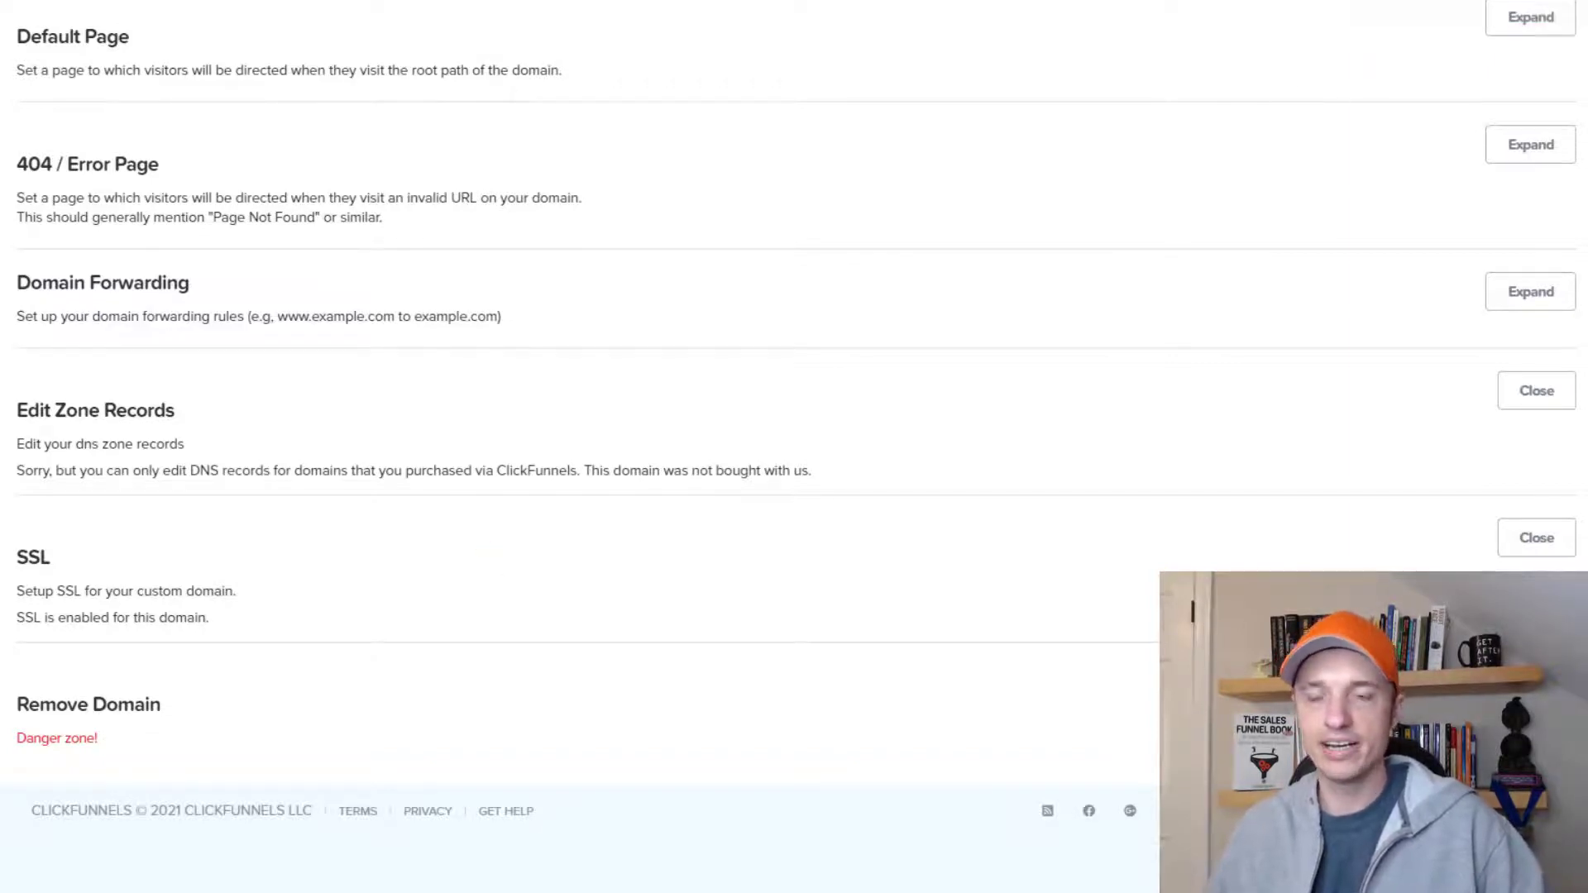
pyautogui.scroll(1, 206, 217)
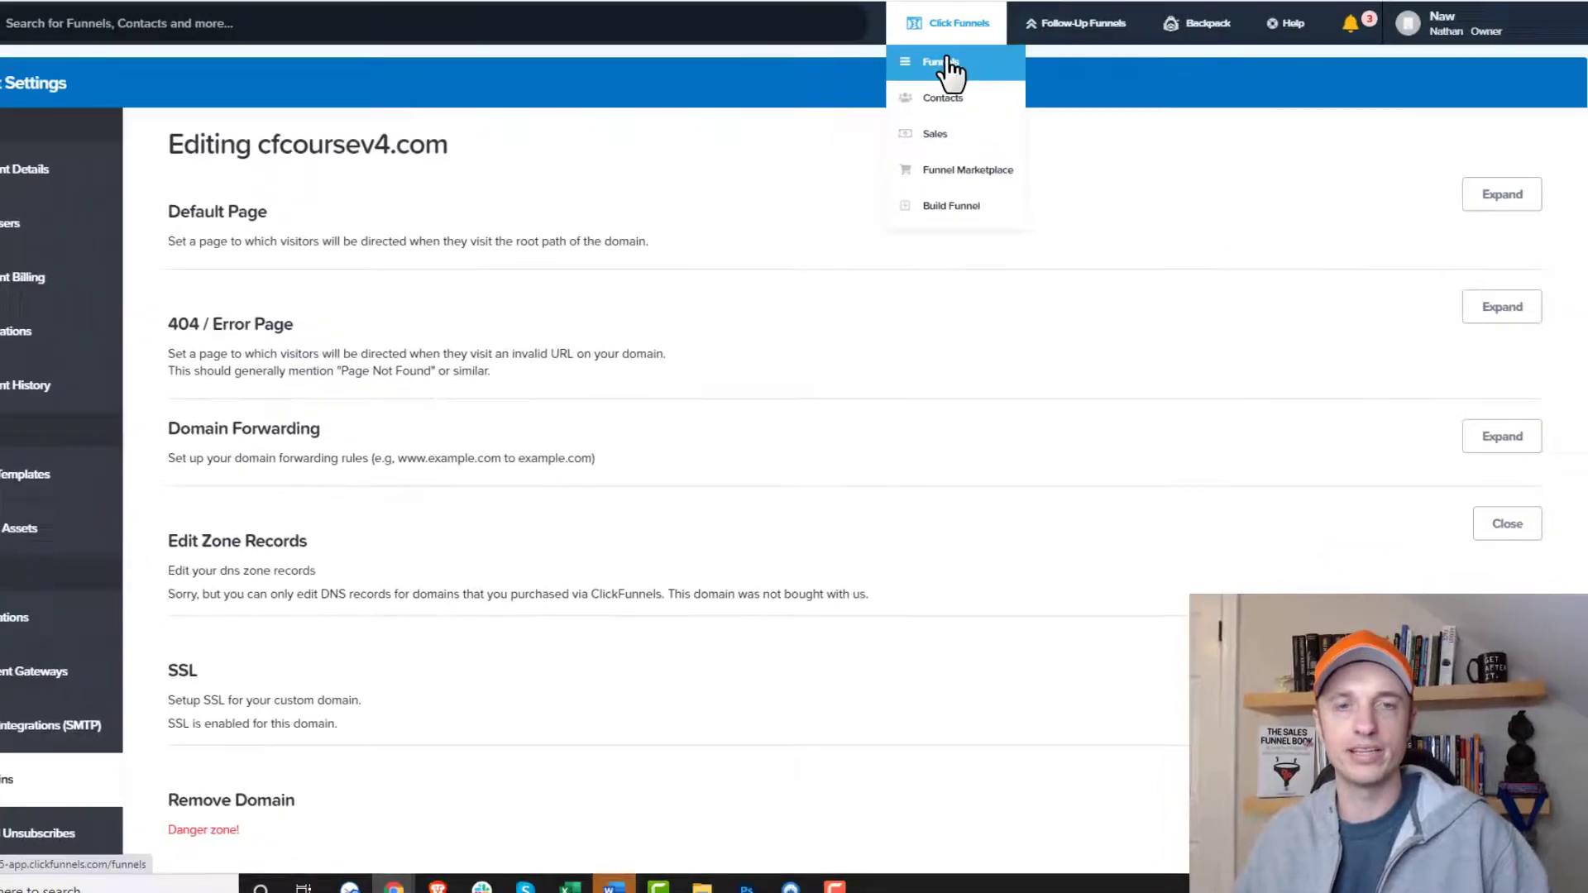
# Open the Dummy funnel, note the Order Form step's default URL, and bring up its Settings.
pyautogui.click(897, 0)
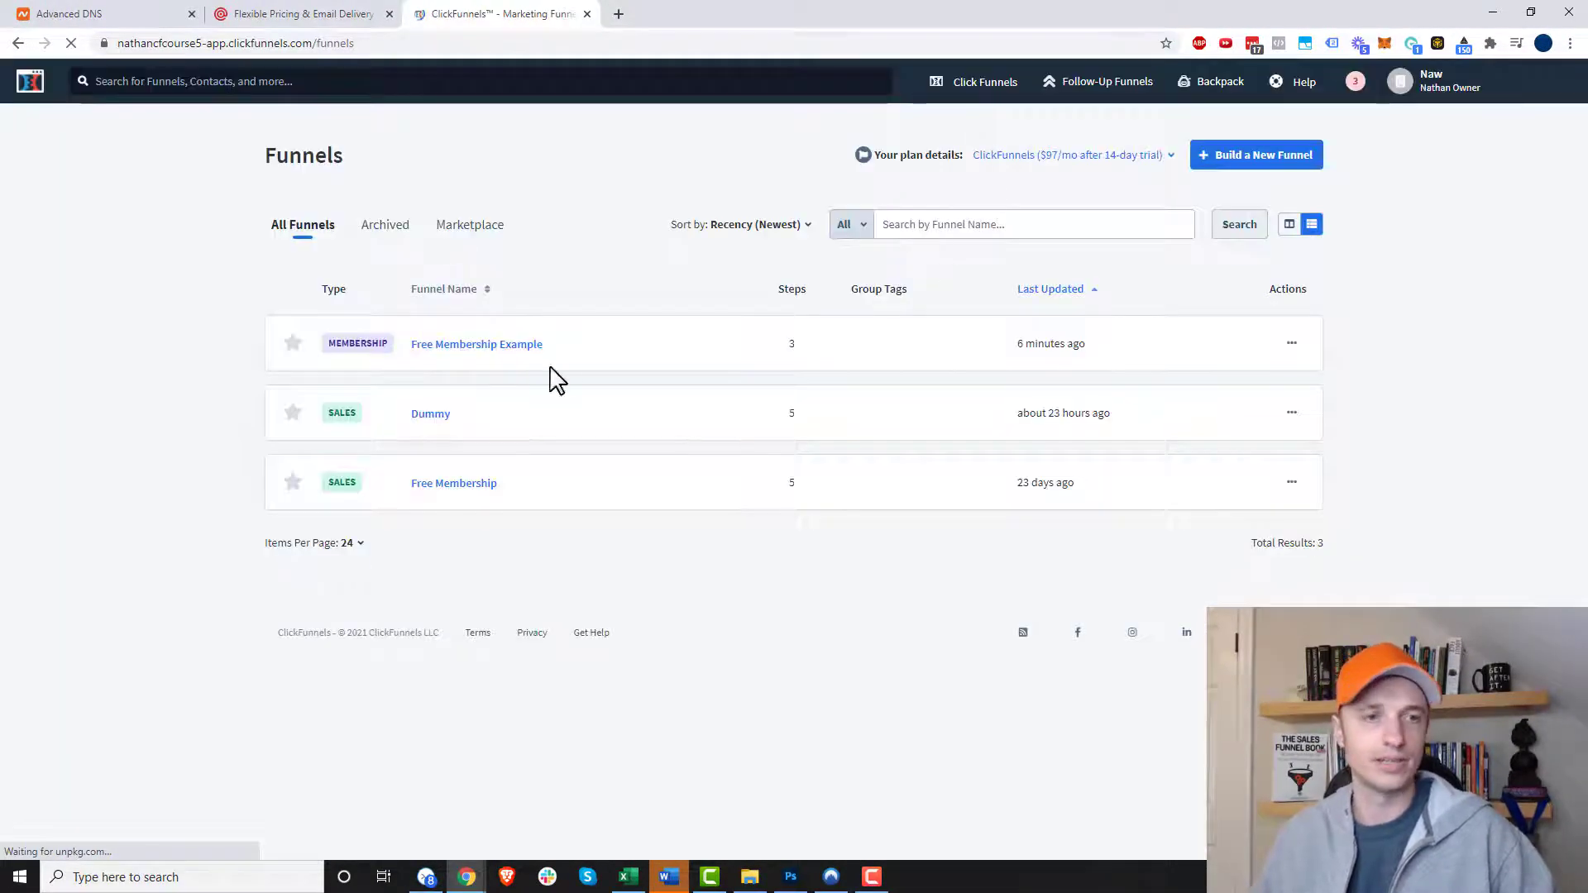
pyautogui.click(423, 423)
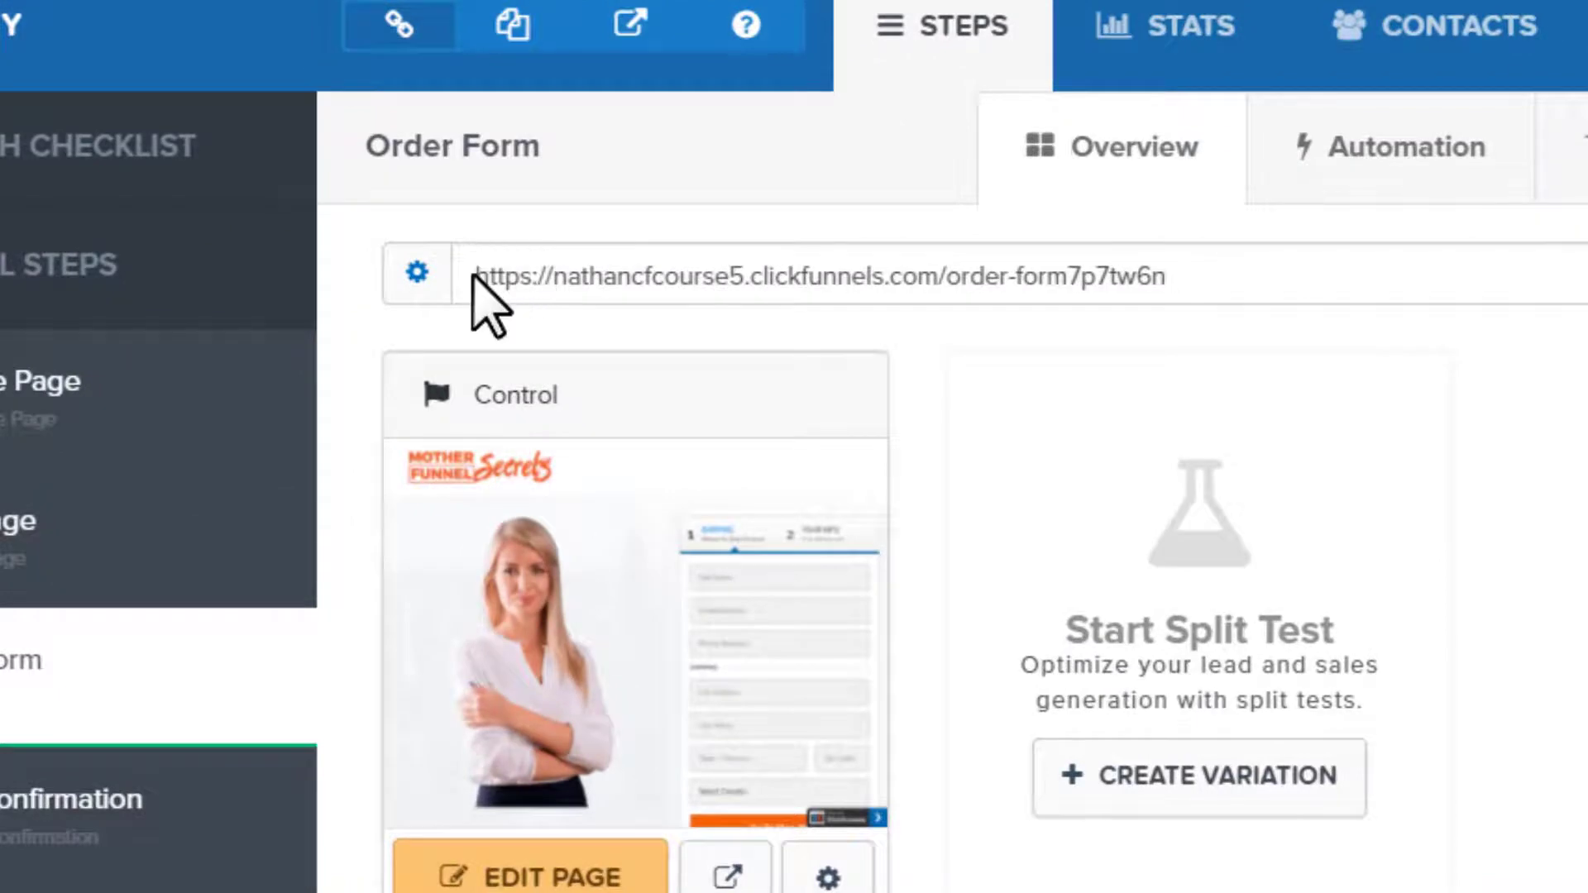
pyautogui.moveTo(565, 281); pyautogui.dragTo(489, 266)
pyautogui.click(1277, 279)
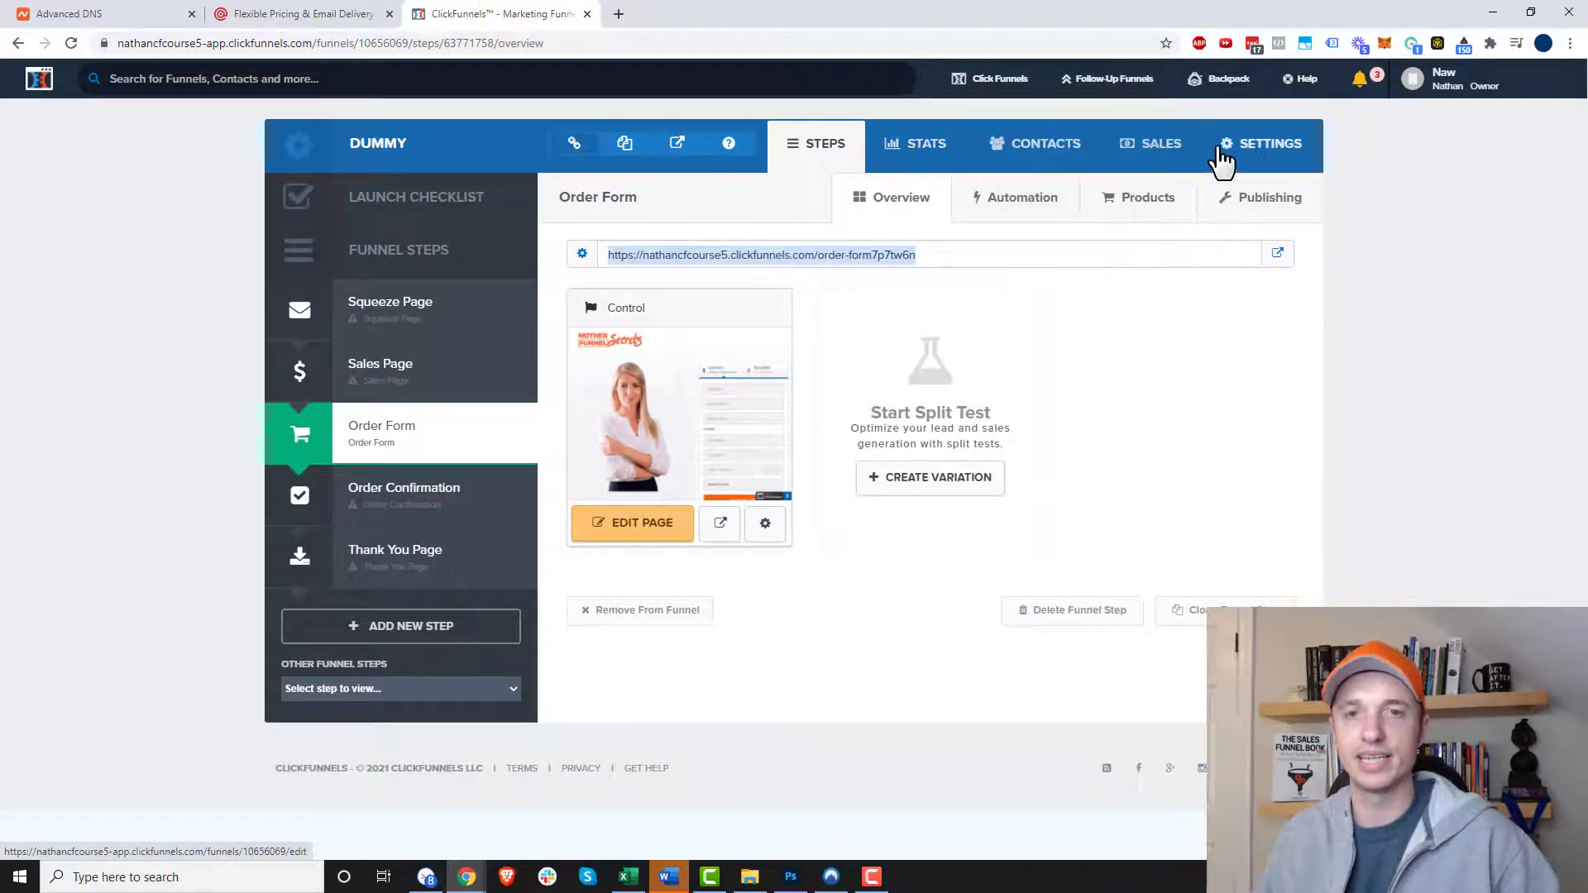
pyautogui.click(1272, 146)
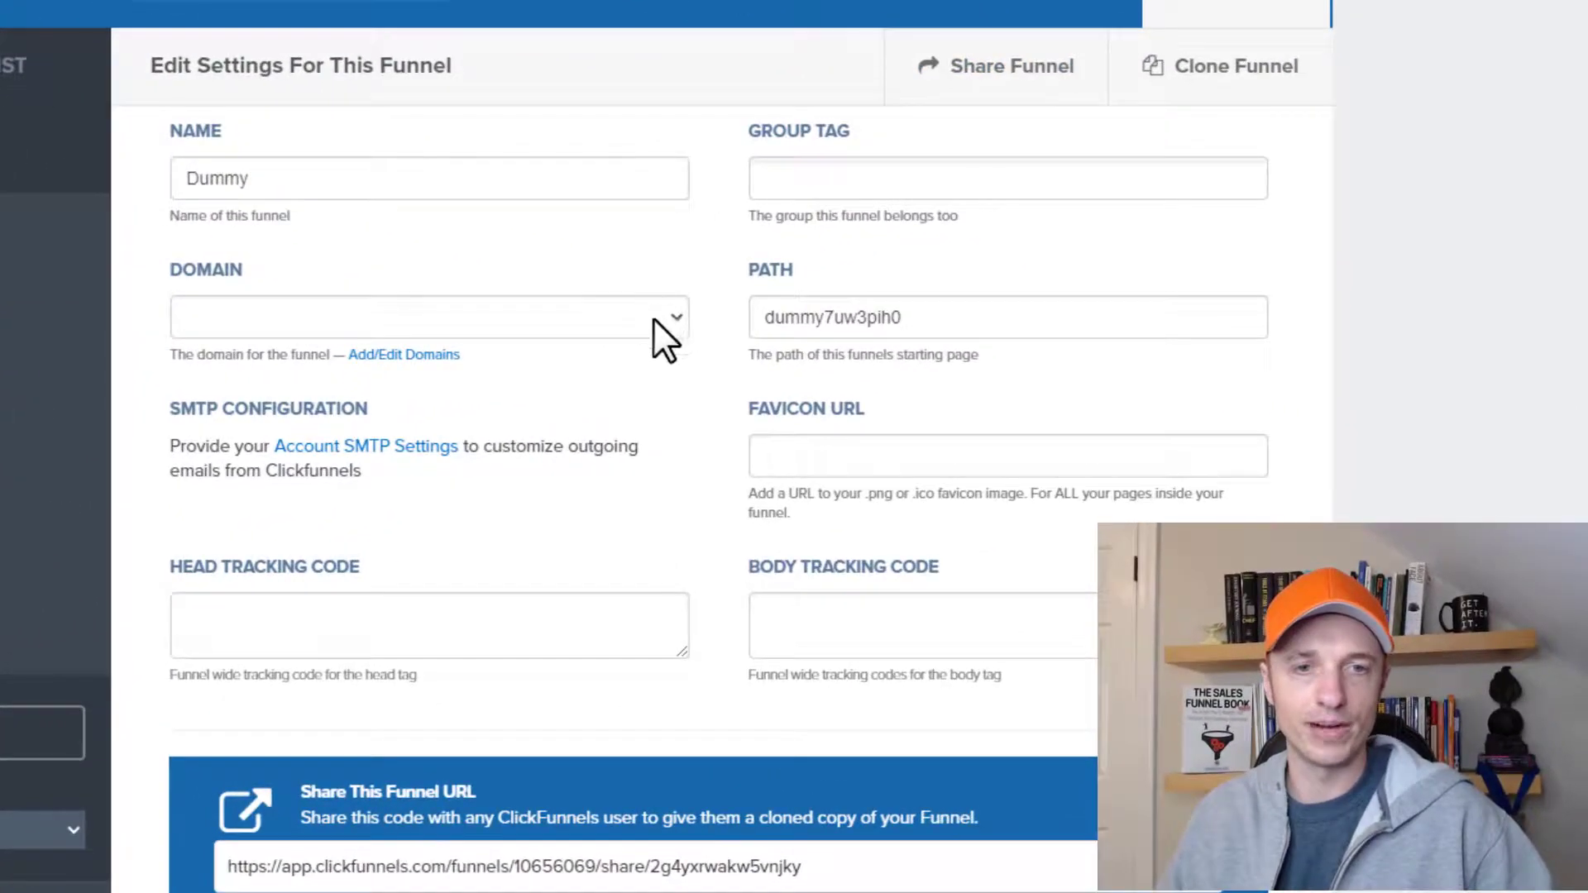
pyautogui.click(877, 340)
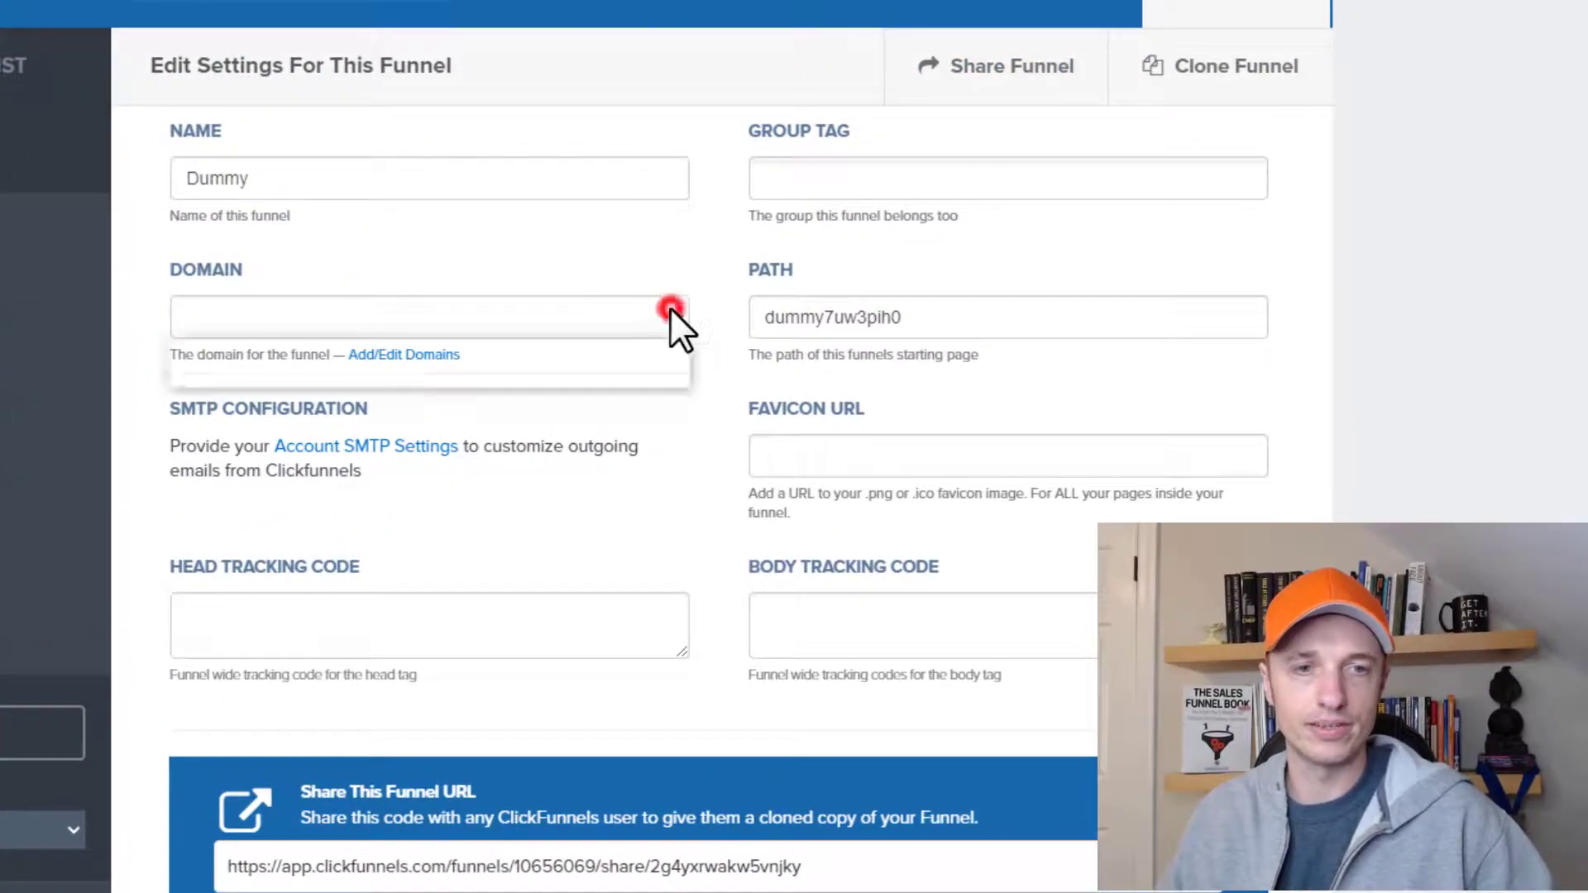
pyautogui.click(327, 380)
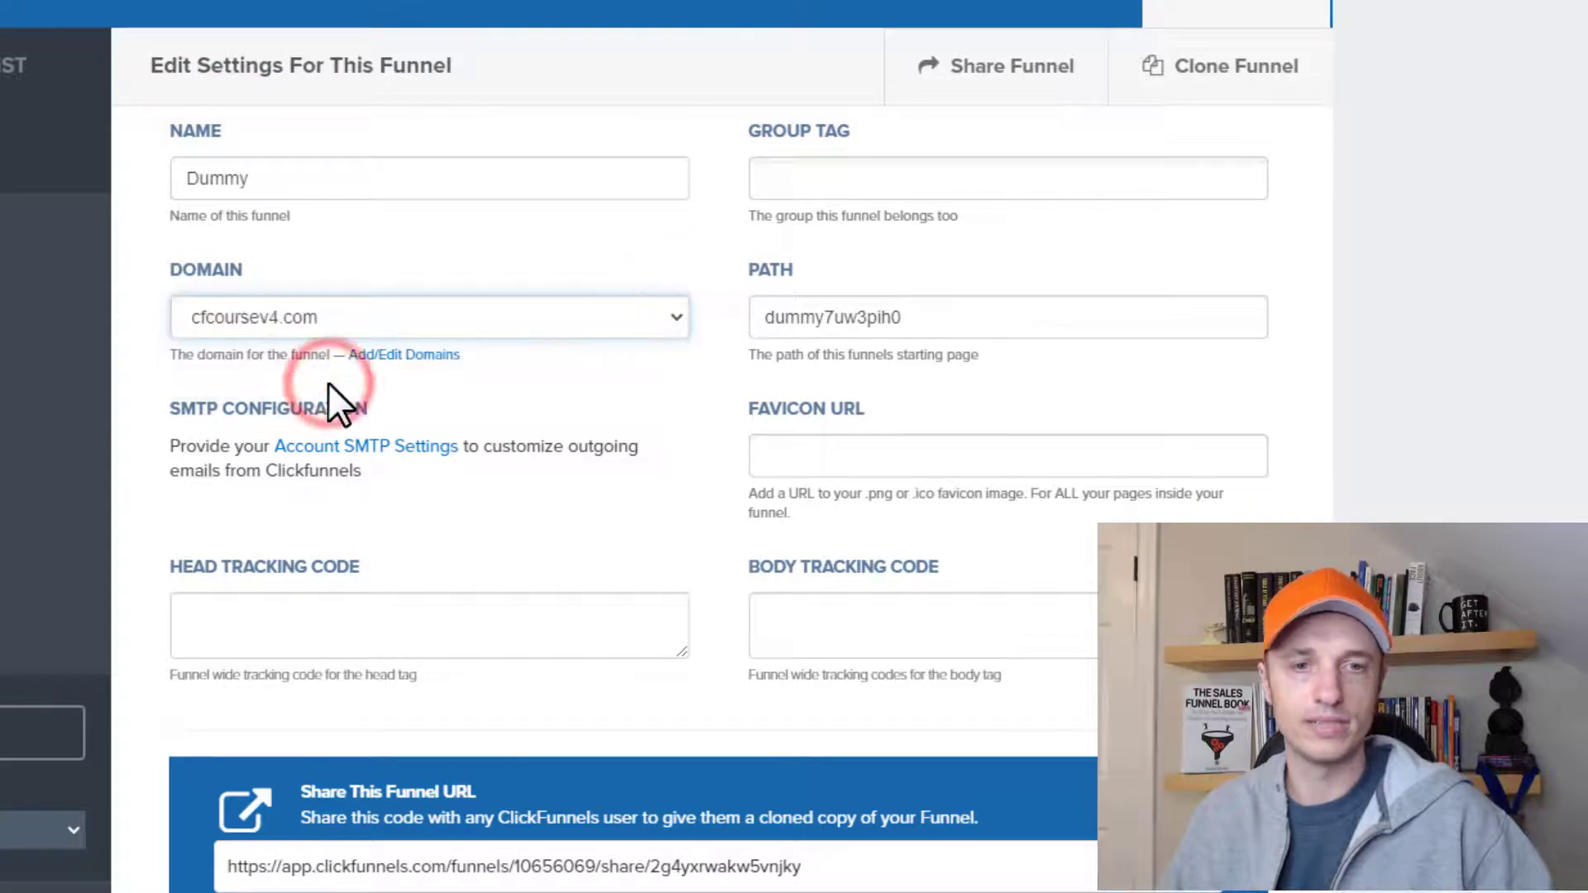
pyautogui.moveTo(1034, 319); pyautogui.dragTo(825, 320)
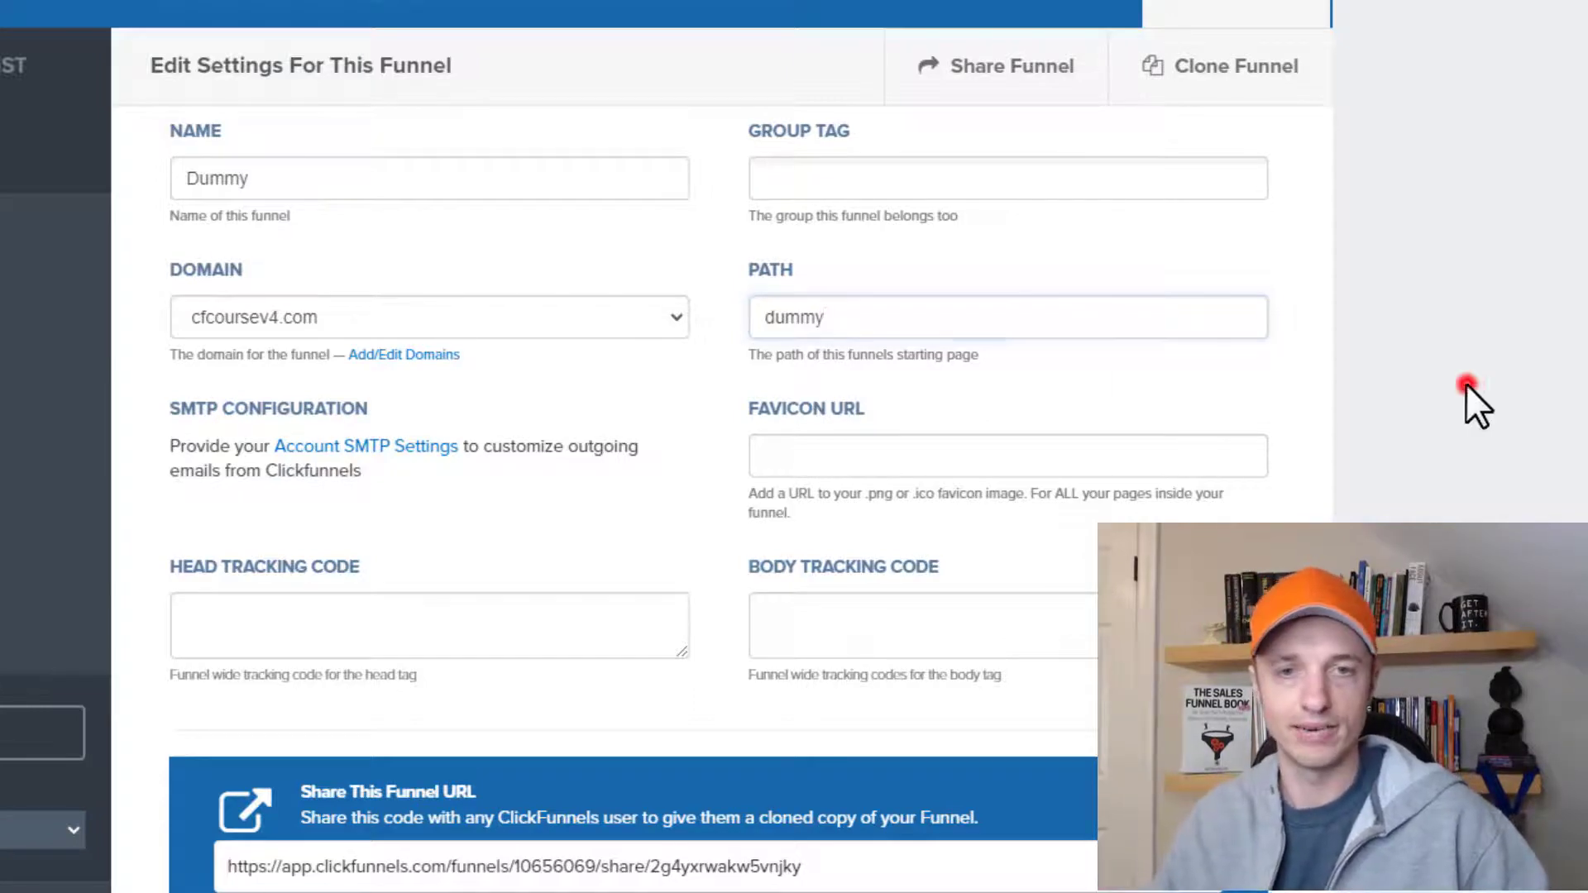
pyautogui.scroll(-15, 1304, 406)
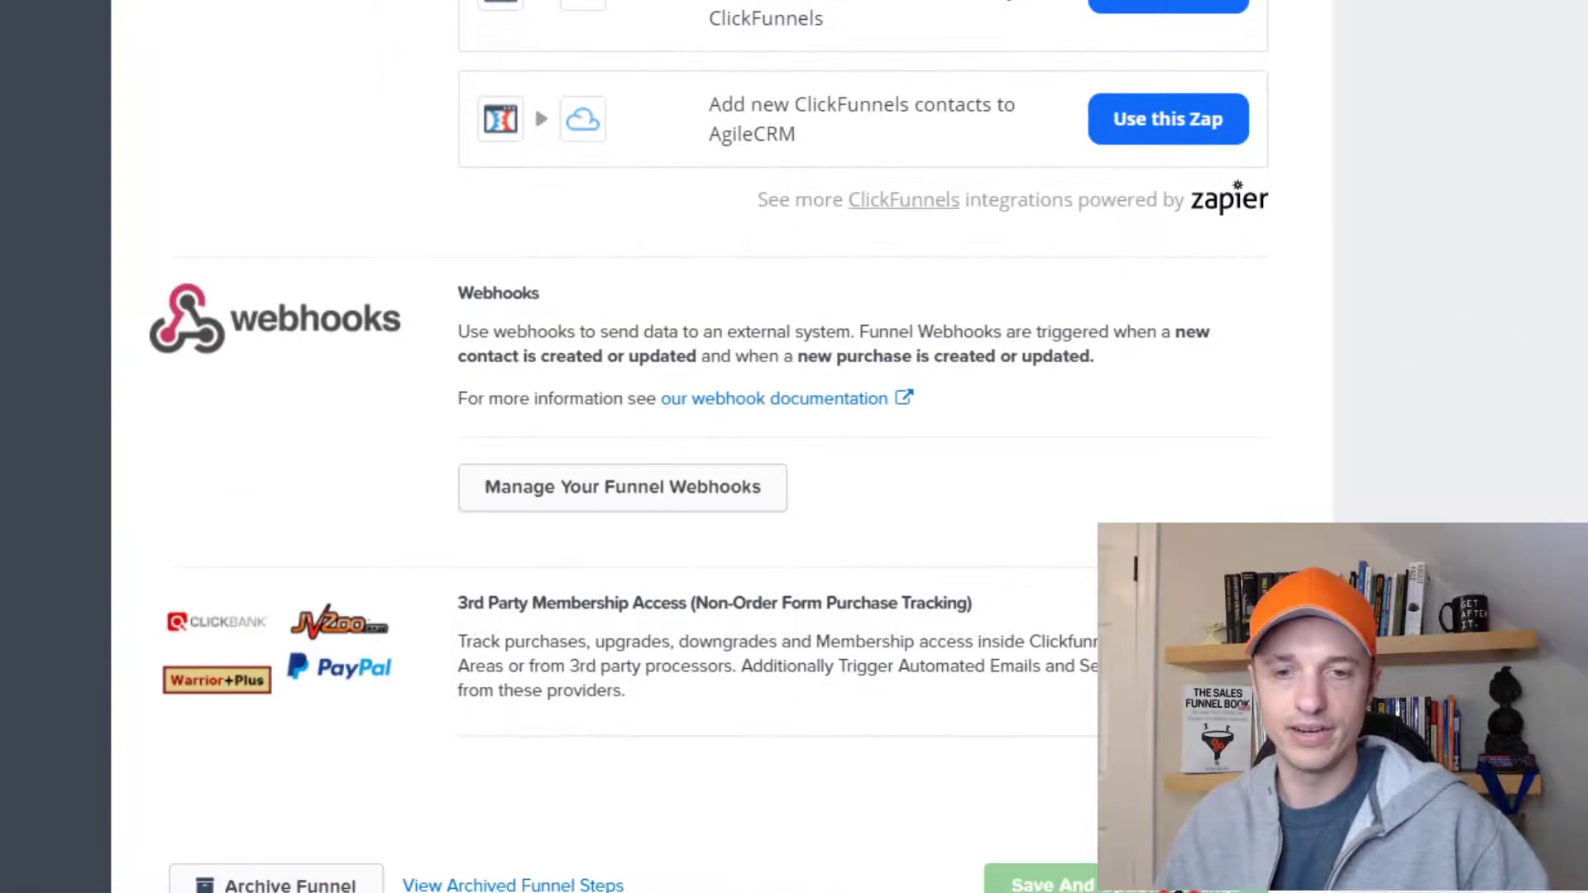
pyautogui.scroll(15, 374, 216)
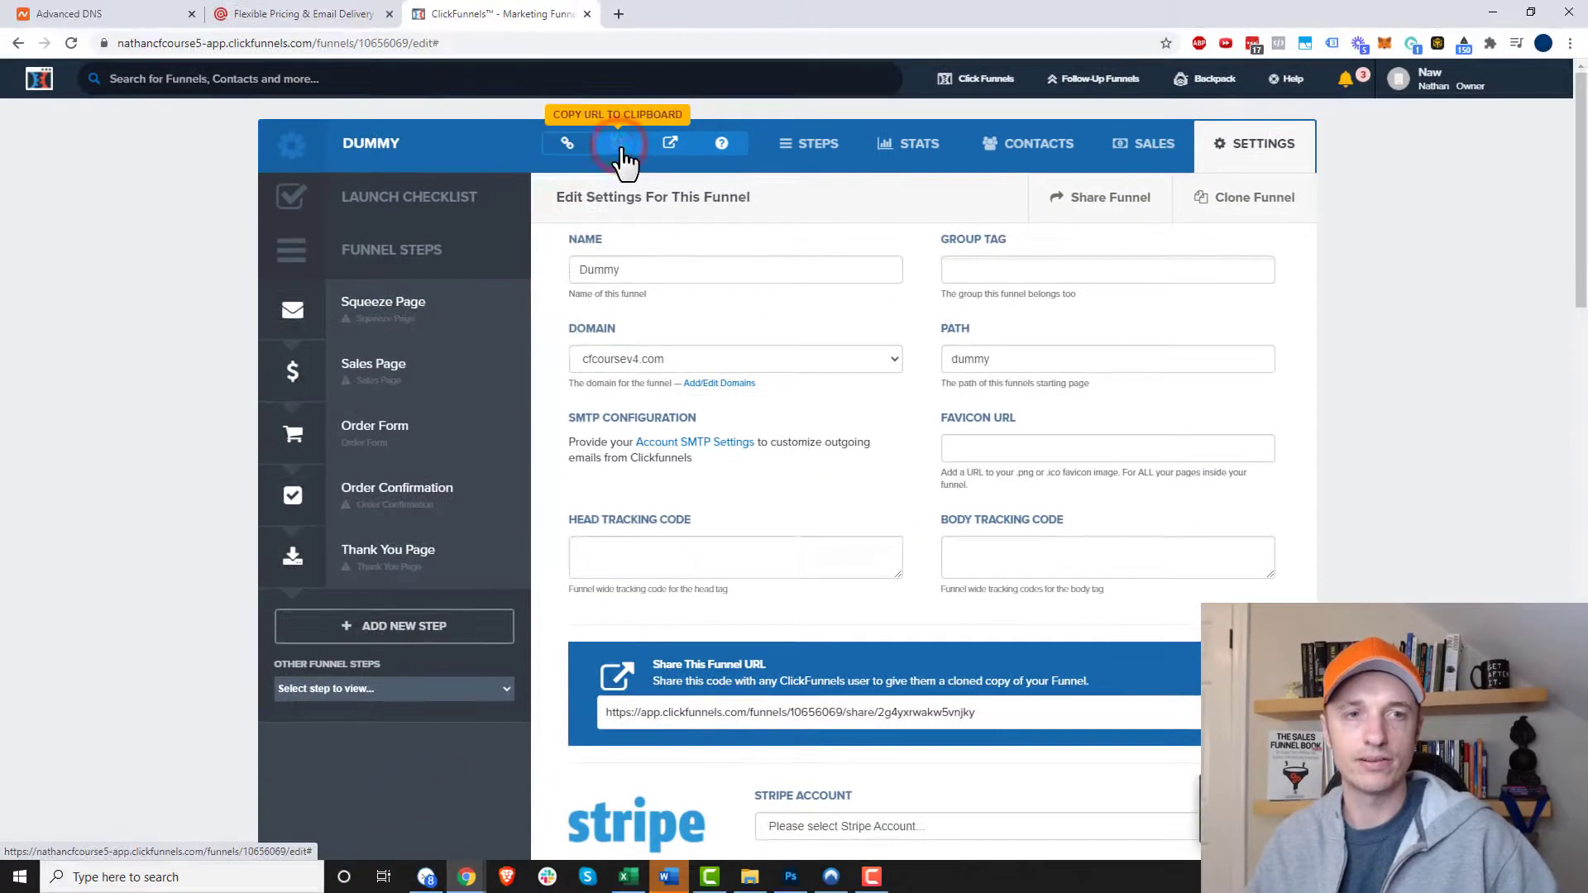
pyautogui.click(620, 149)
pyautogui.click(619, 14)
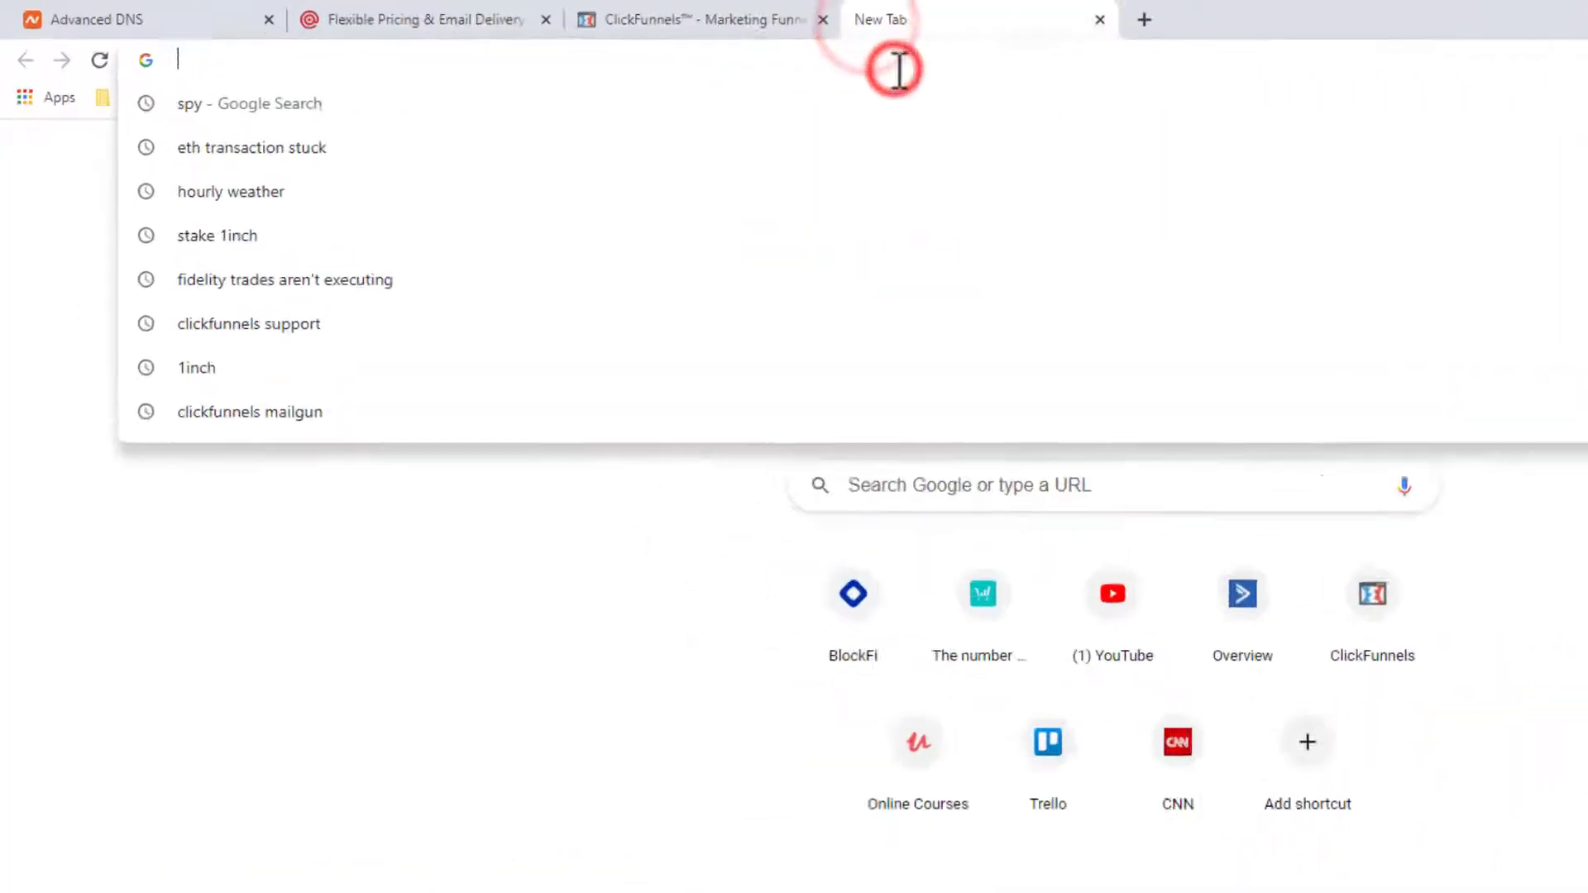
pyautogui.write('https://cfcoursev4.com/dummy')
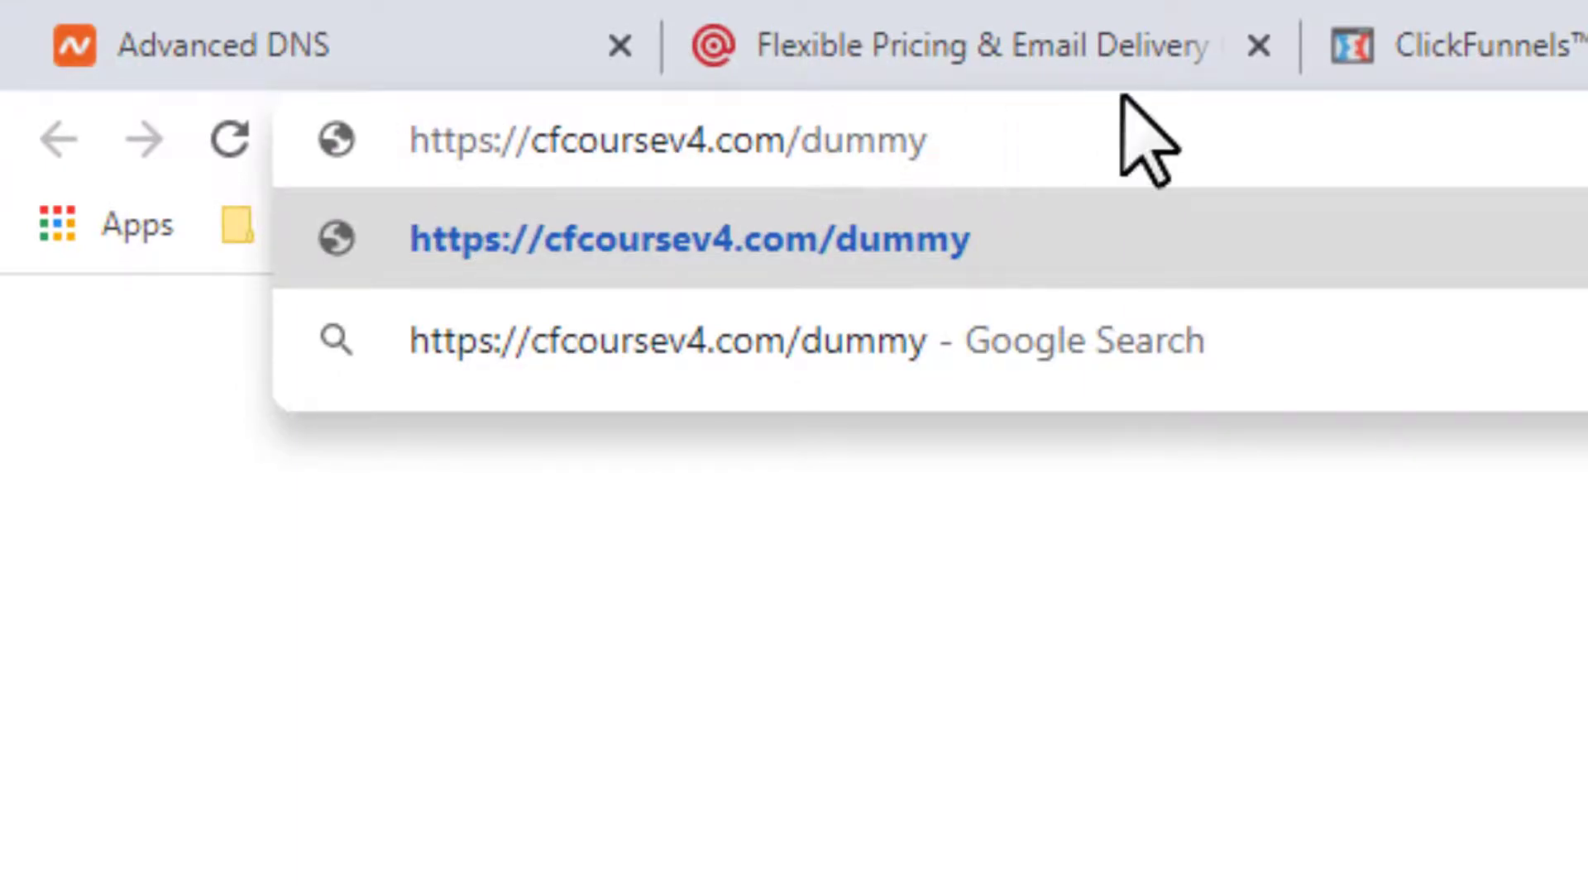
pyautogui.press('Return')
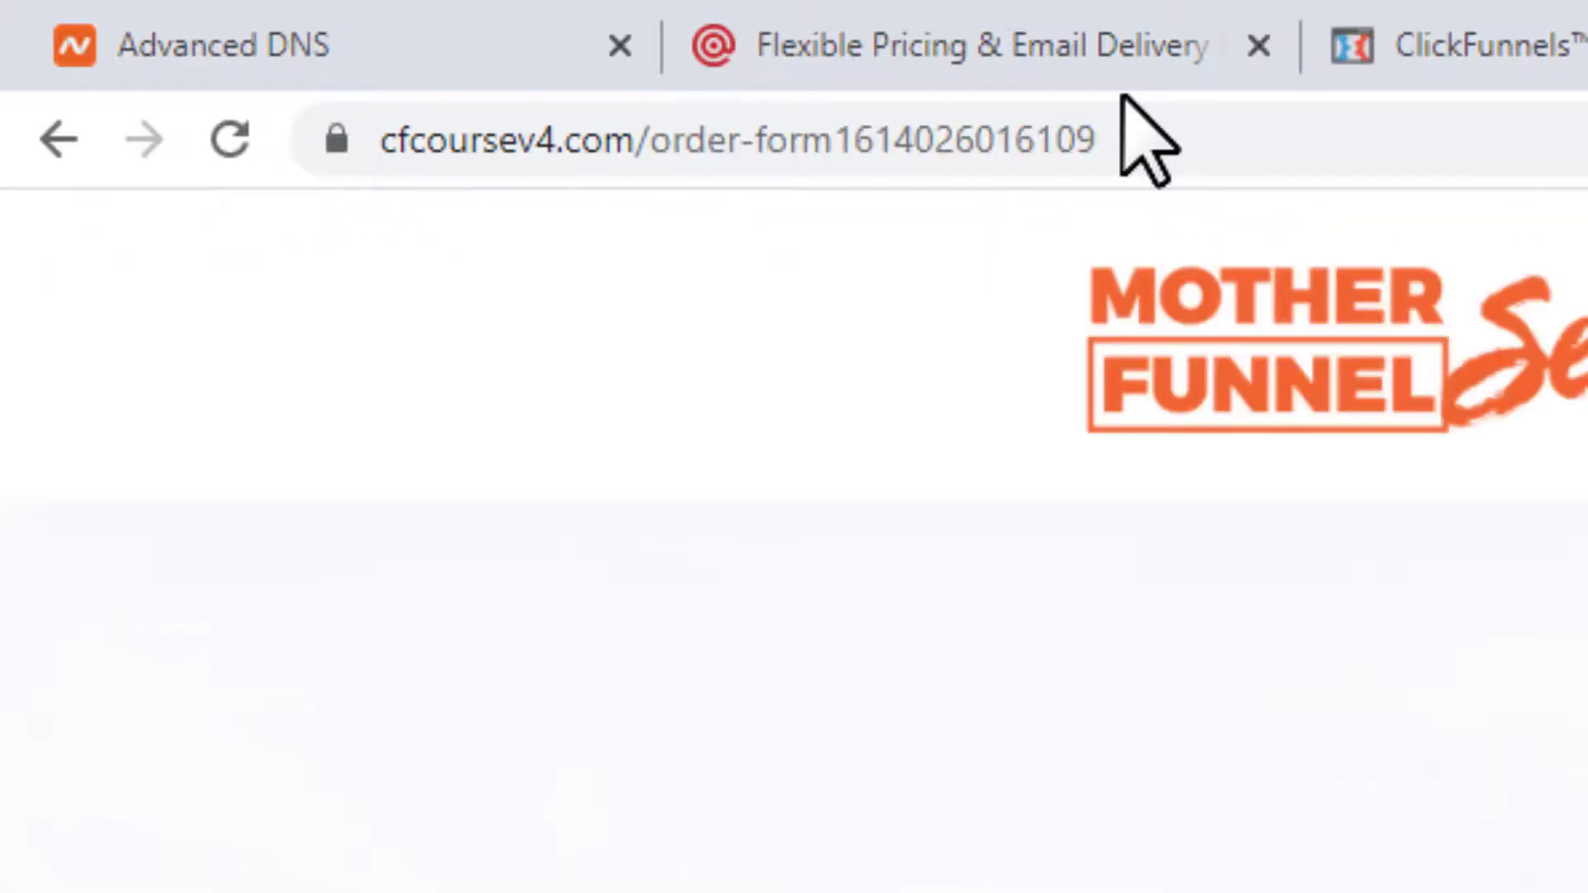
pyautogui.moveTo(1182, 141); pyautogui.dragTo(661, 141)
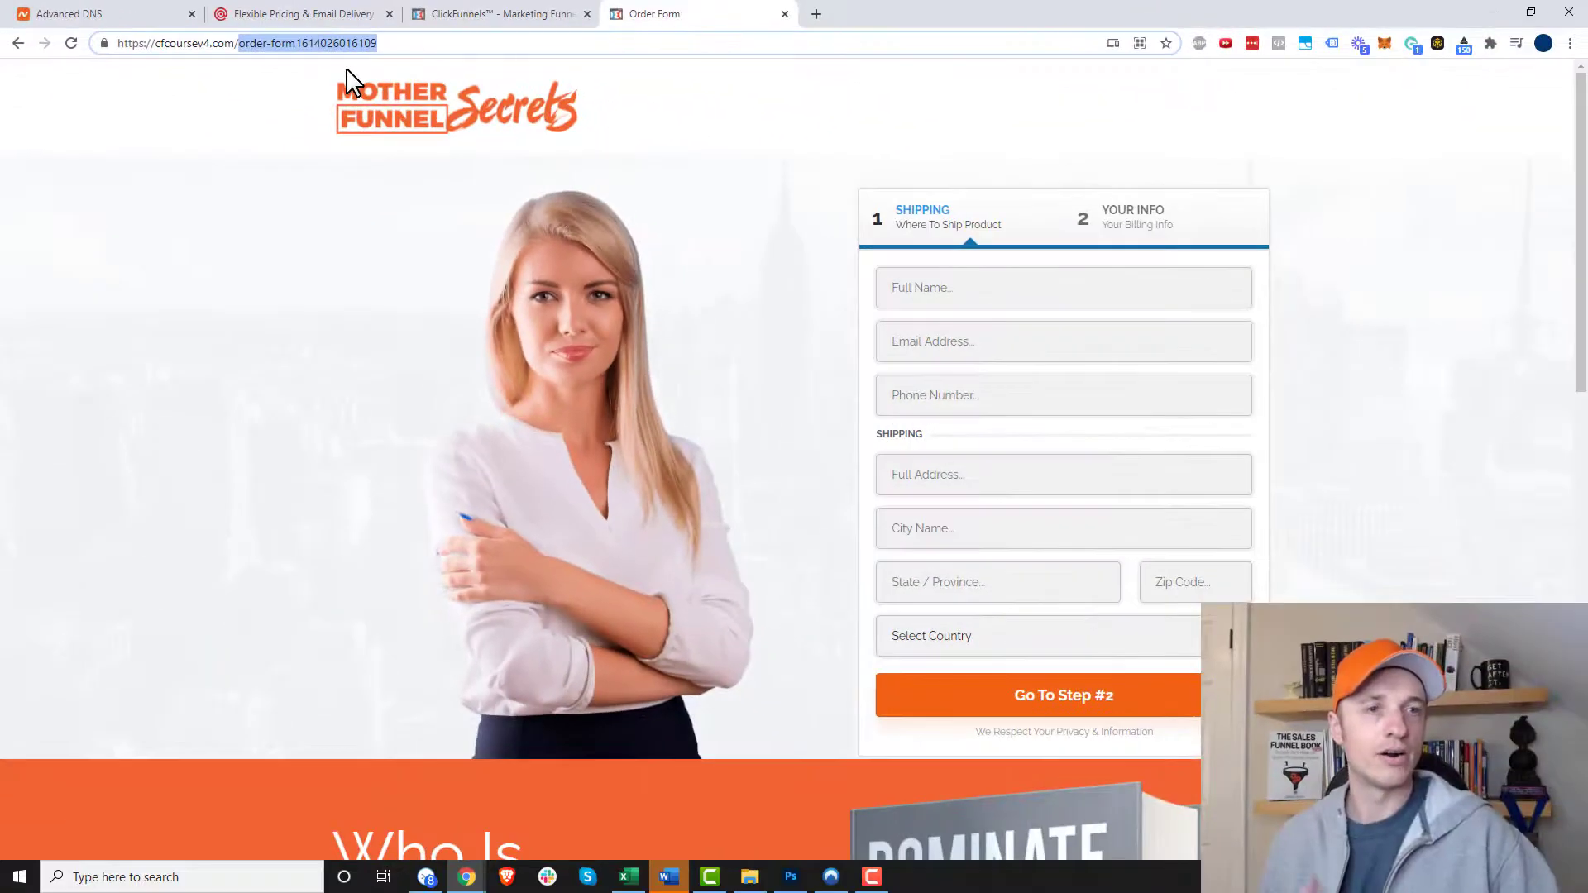
# Delete the random suffix from the Order Form step's path so it reads order-form, and save.
pyautogui.click(526, 15)
pyautogui.click(431, 430)
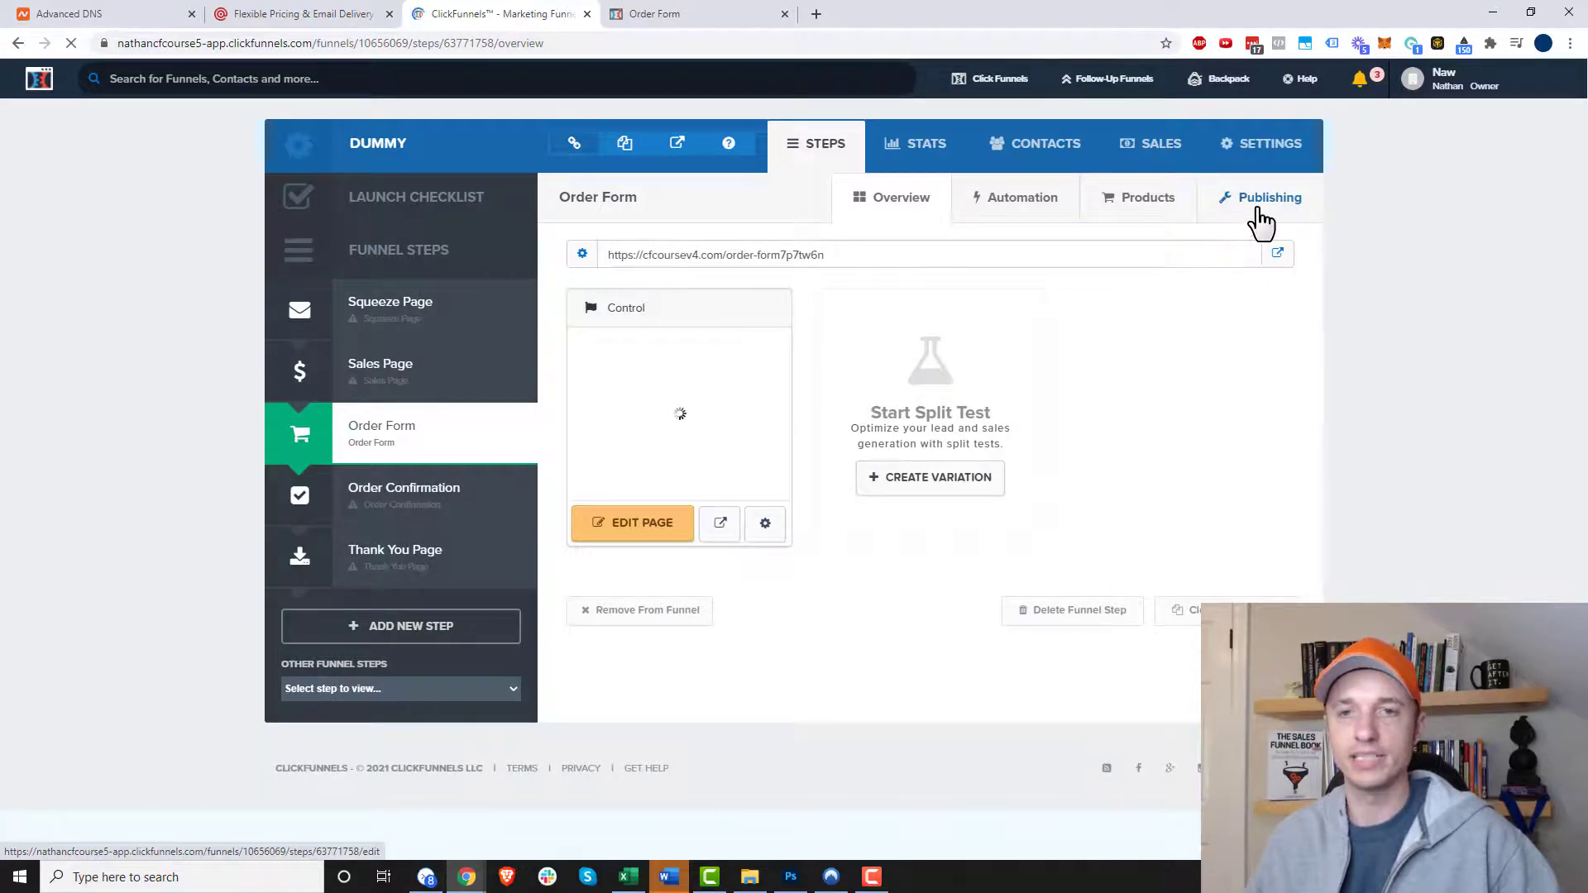
pyautogui.click(1270, 207)
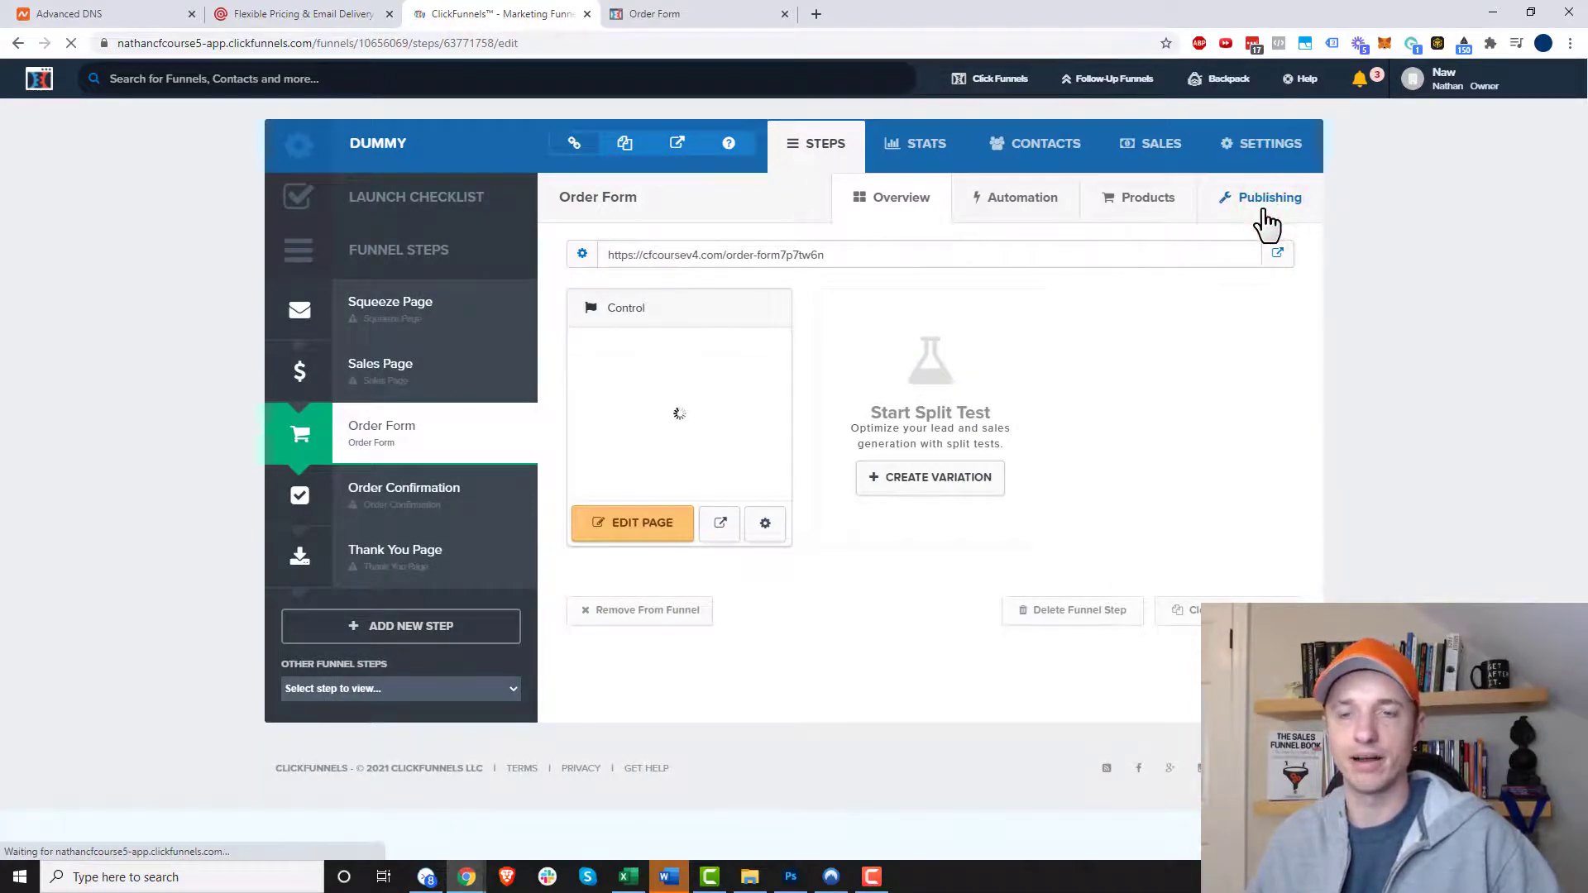
pyautogui.click(1104, 278)
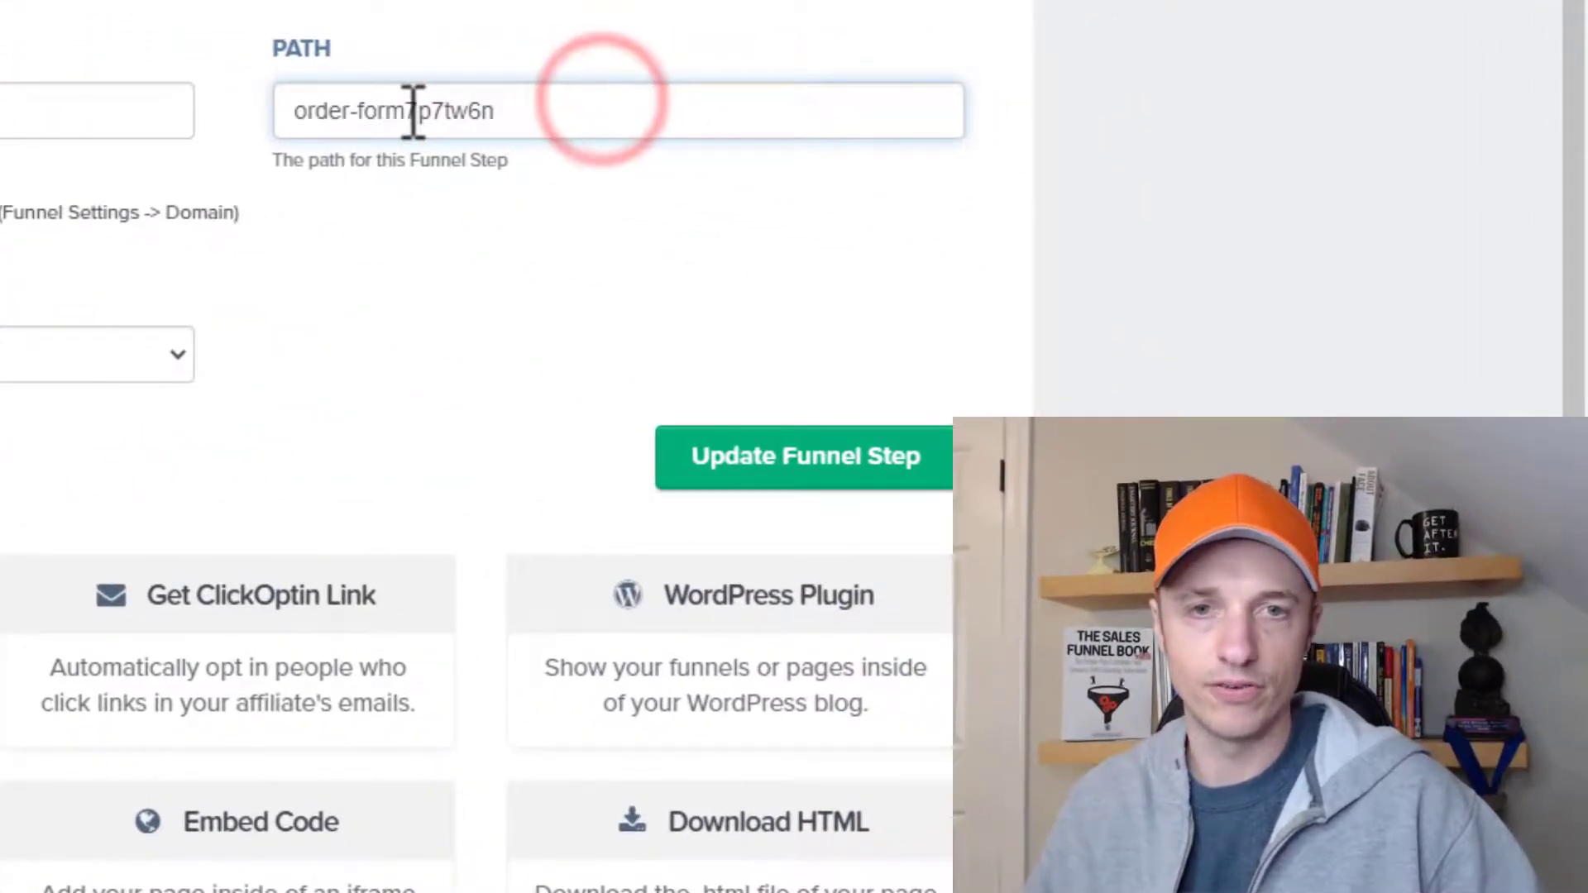
pyautogui.moveTo(409, 111); pyautogui.dragTo(790, 107)
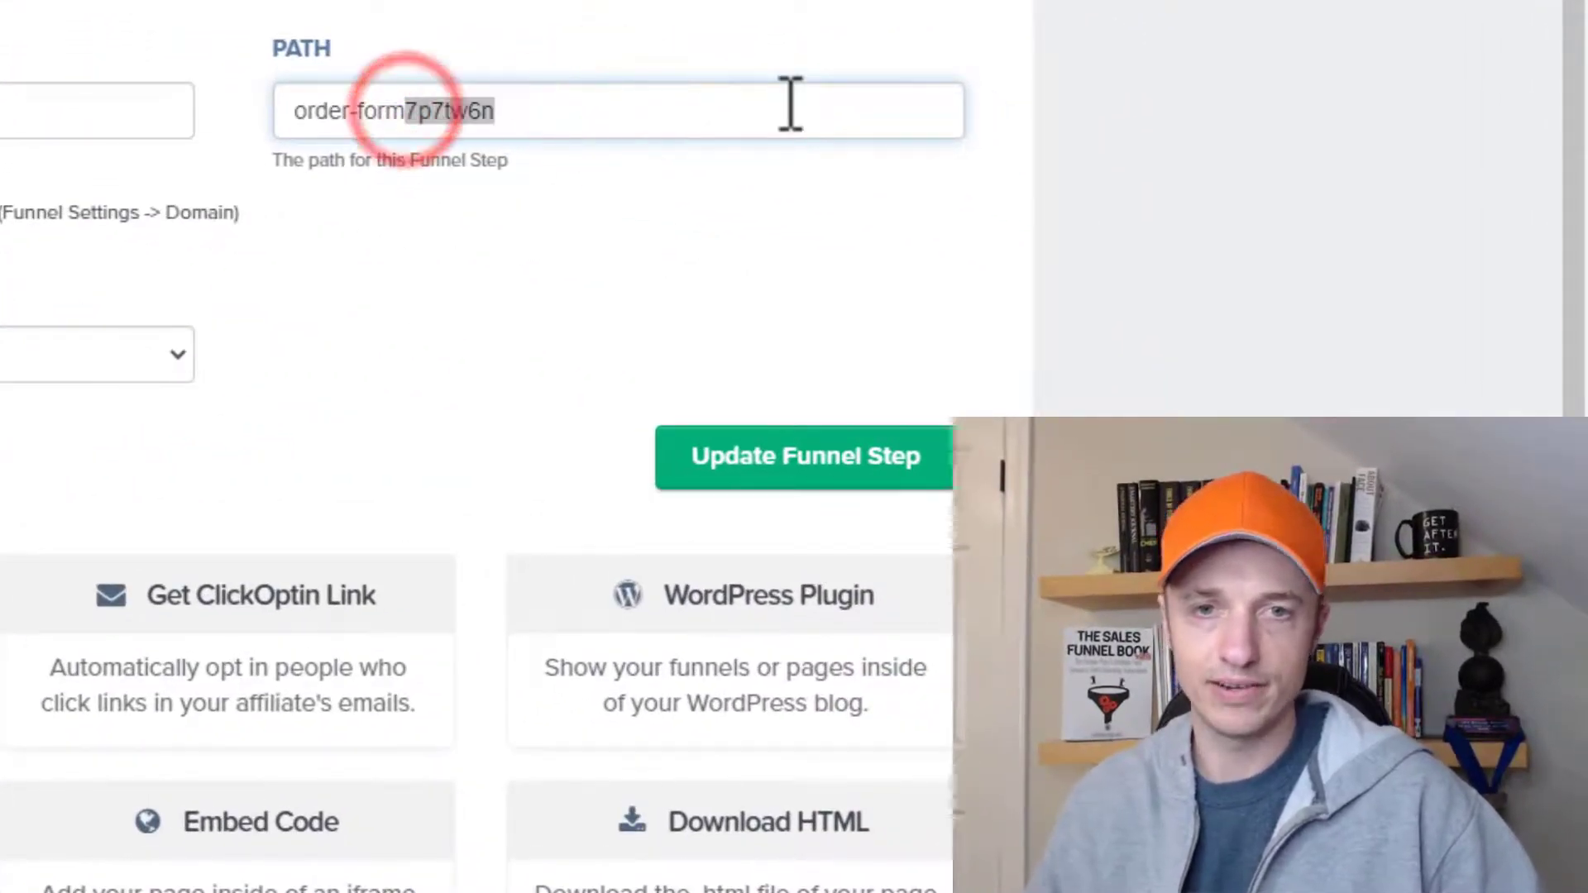
pyautogui.press('BackSpace')
pyautogui.click(869, 451)
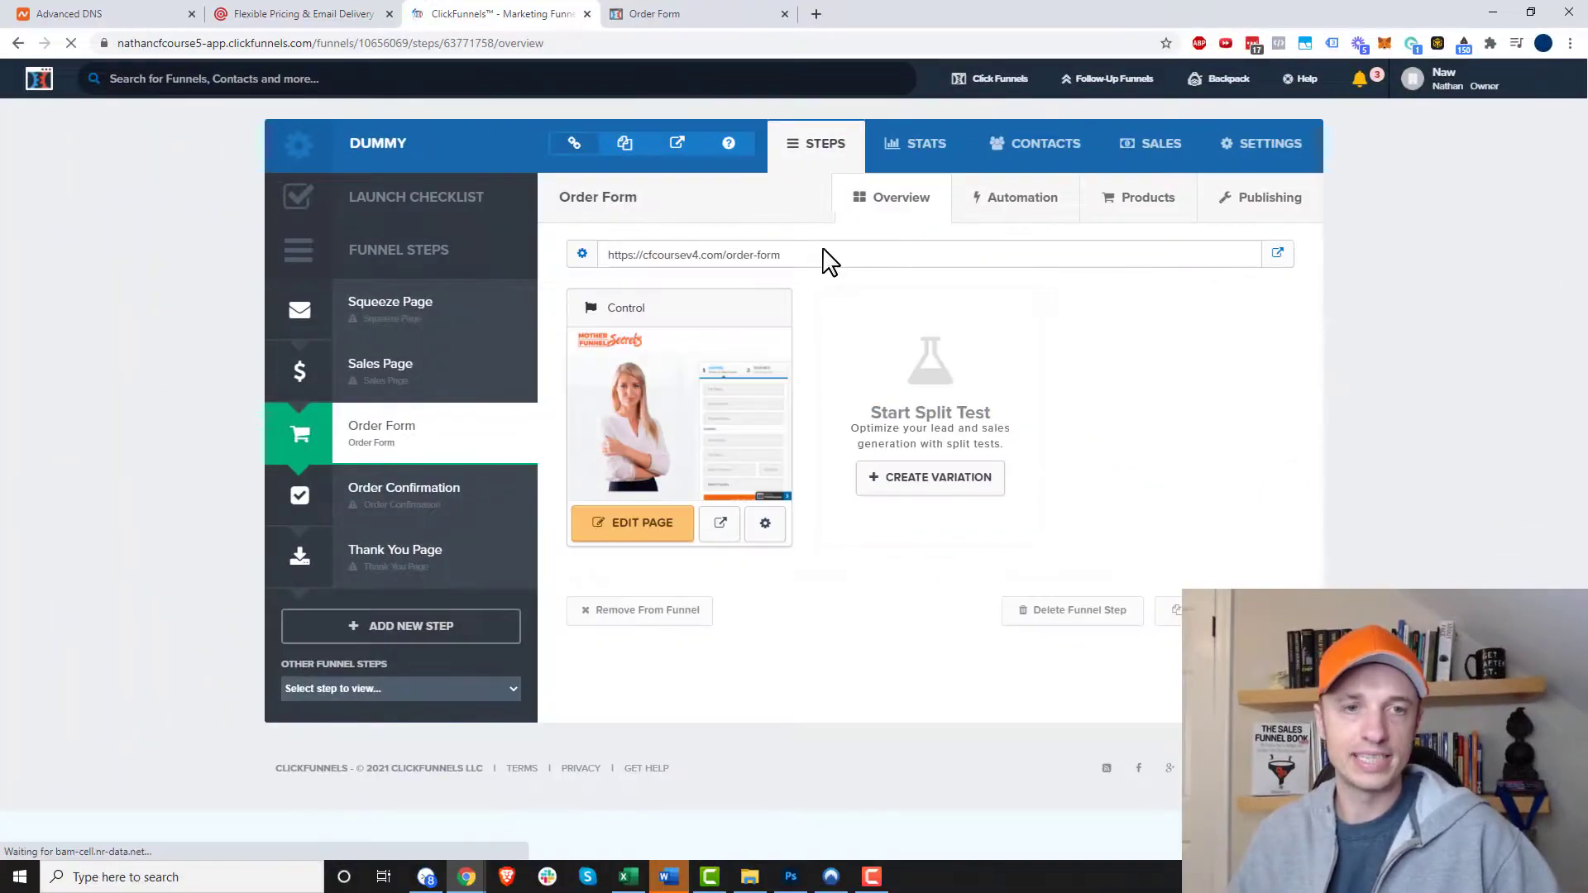
pyautogui.click(752, 229)
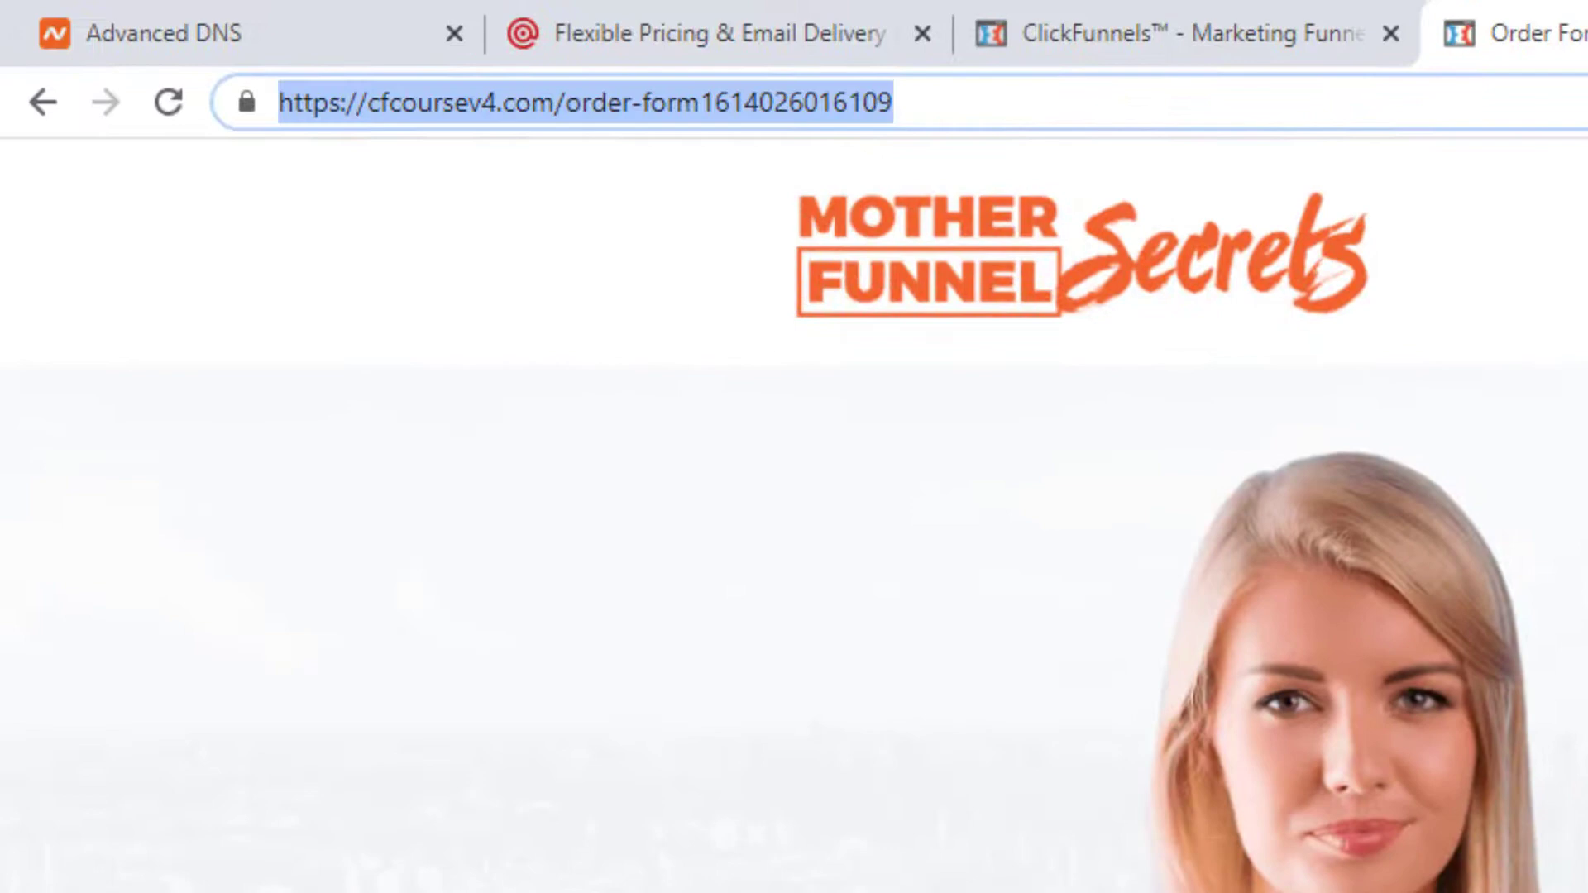
pyautogui.press('Return')
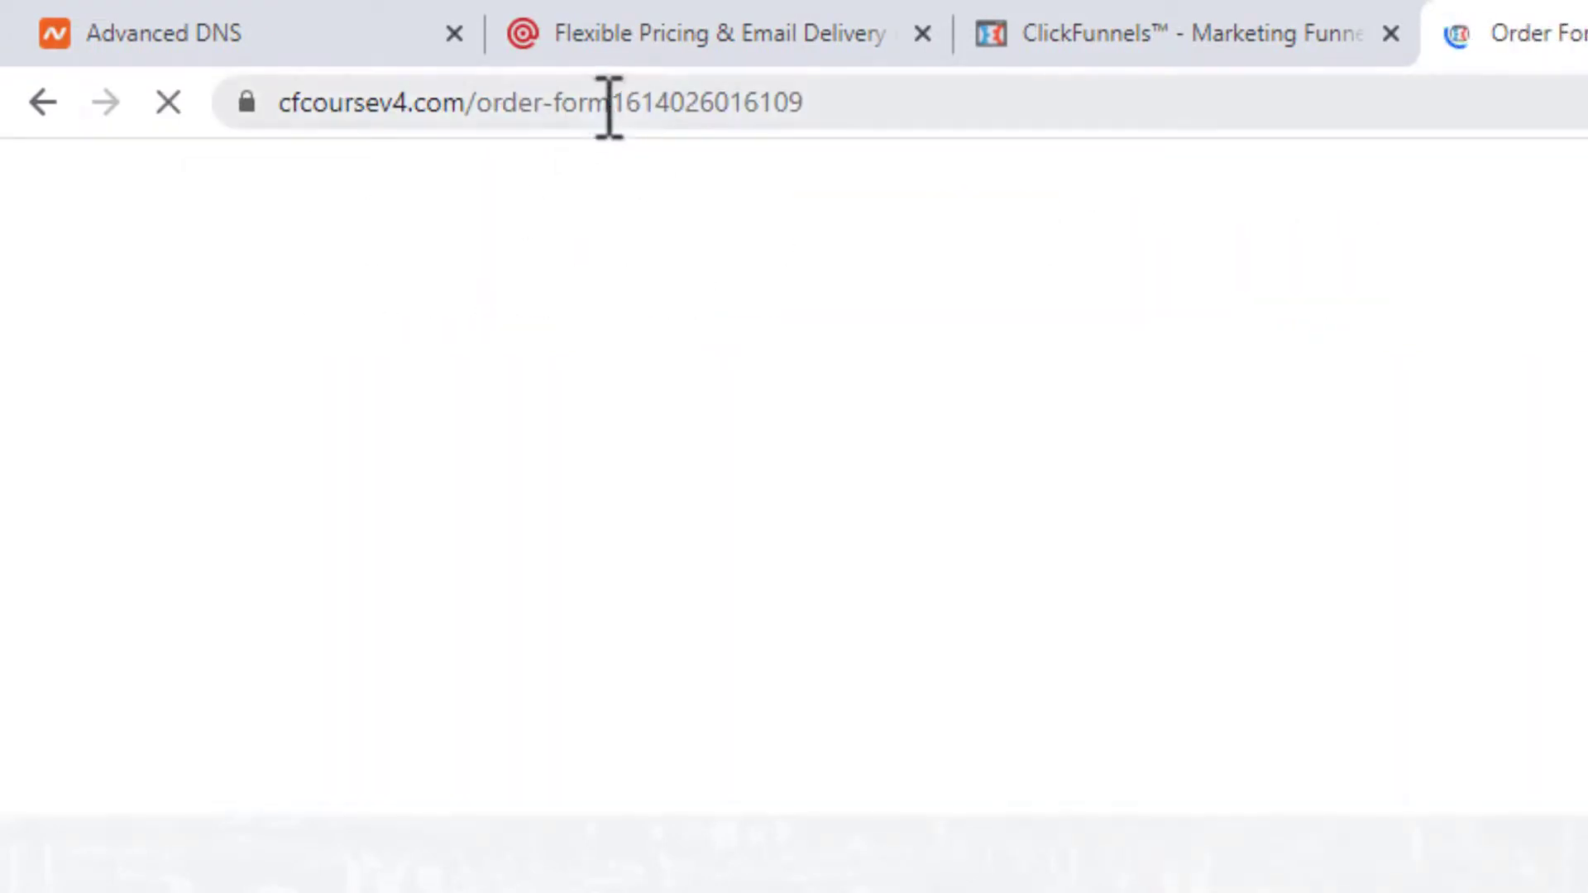
pyautogui.moveTo(610, 103); pyautogui.dragTo(851, 106)
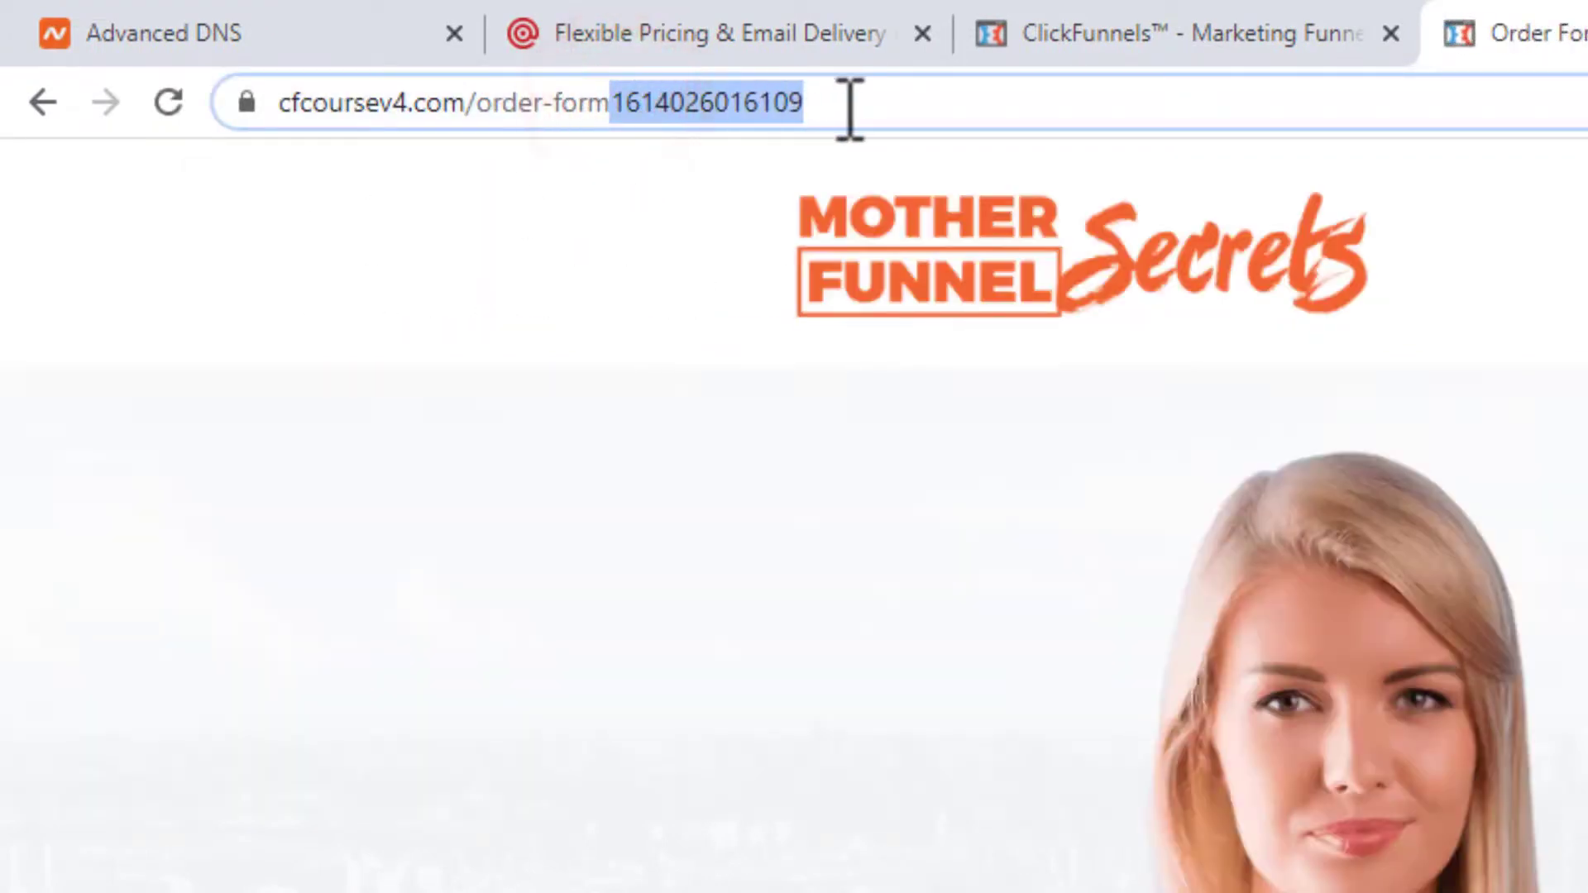
pyautogui.click(724, 103)
pyautogui.moveTo(723, 103); pyautogui.dragTo(1170, 103)
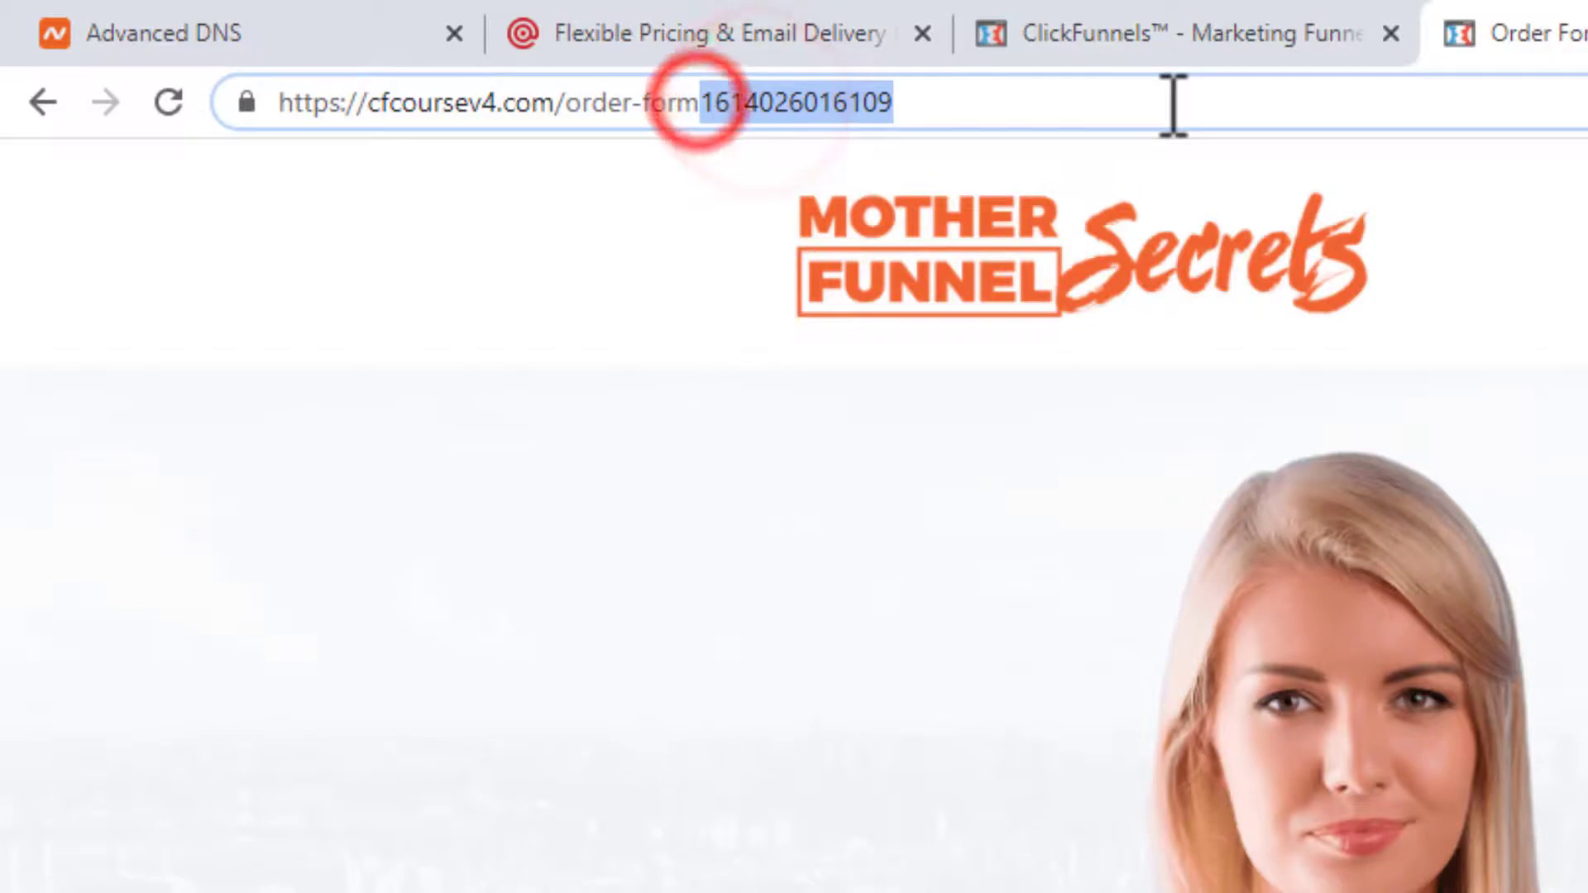
pyautogui.click(951, 114)
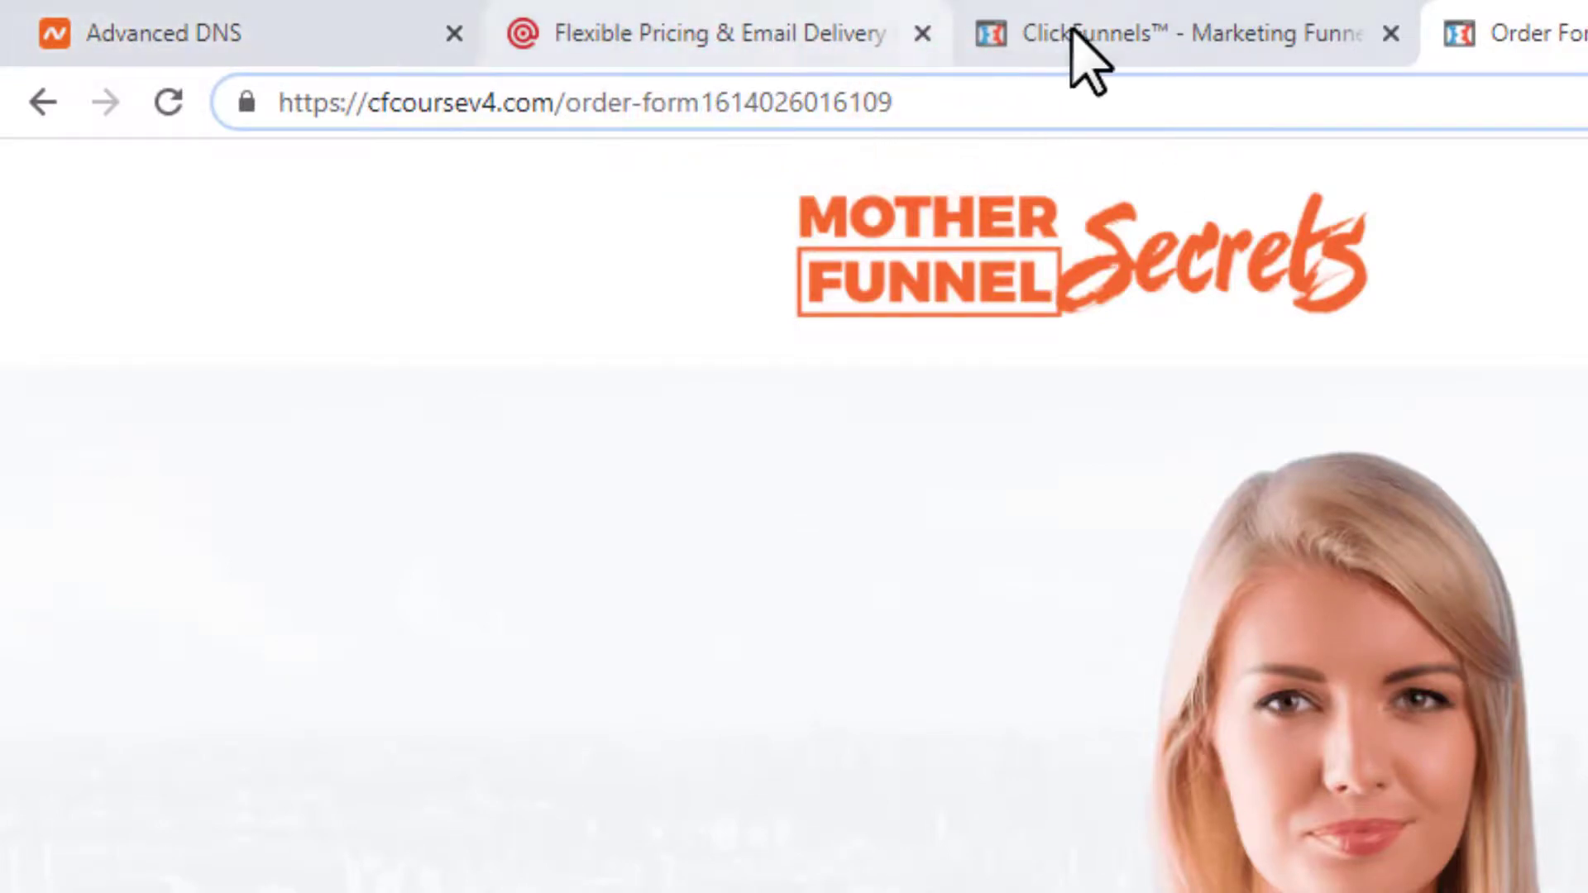
pyautogui.click(1084, 58)
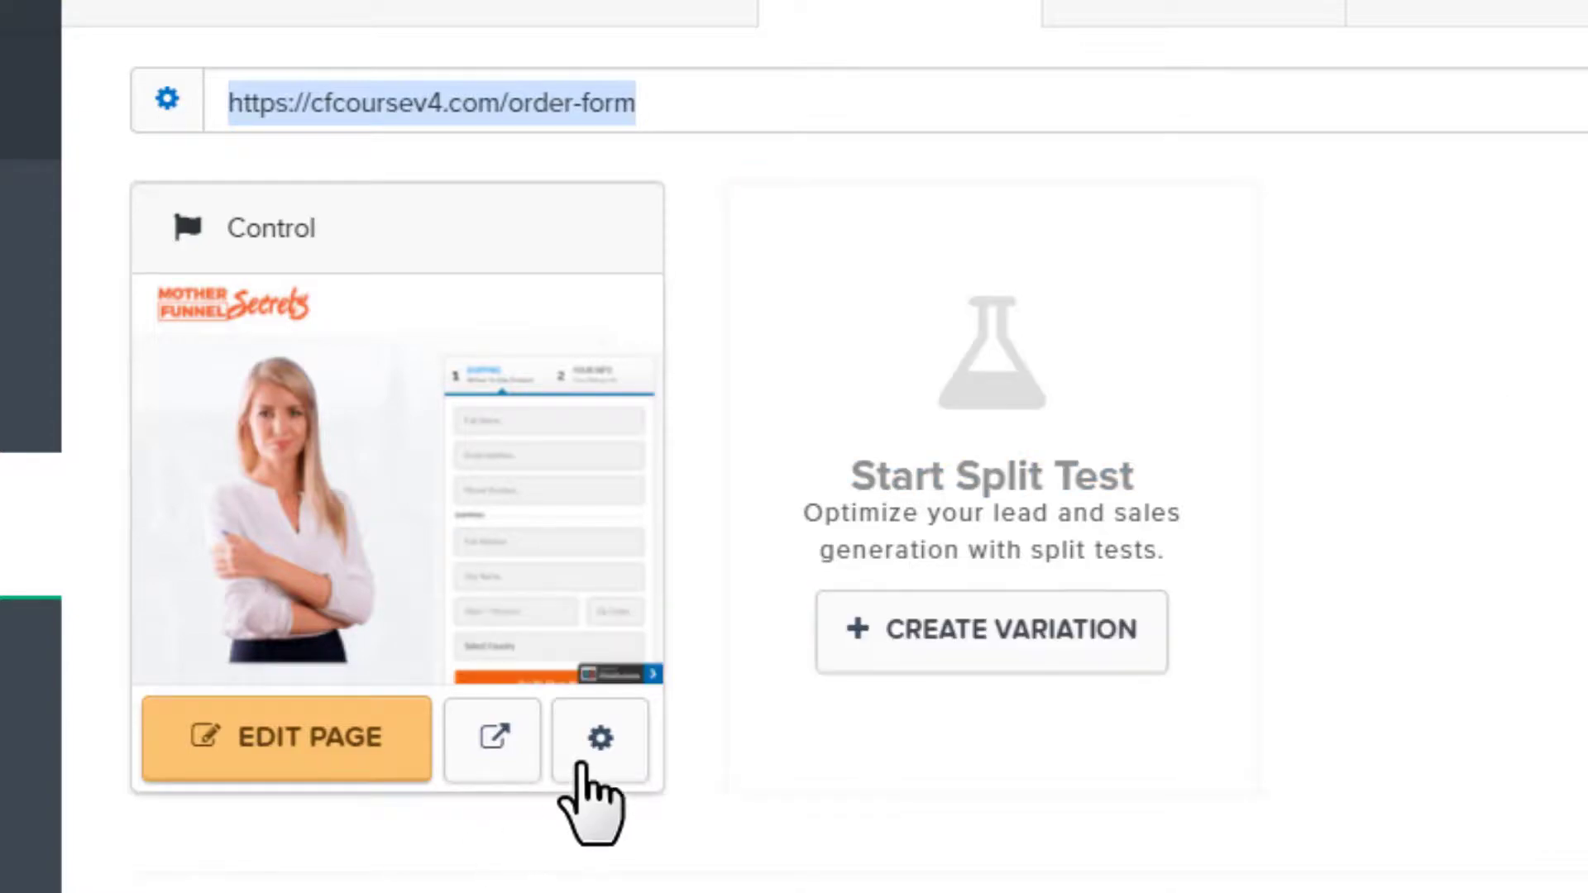
# Replace the Control variant's numbered path with order-form-a and save the page.
pyautogui.click(608, 749)
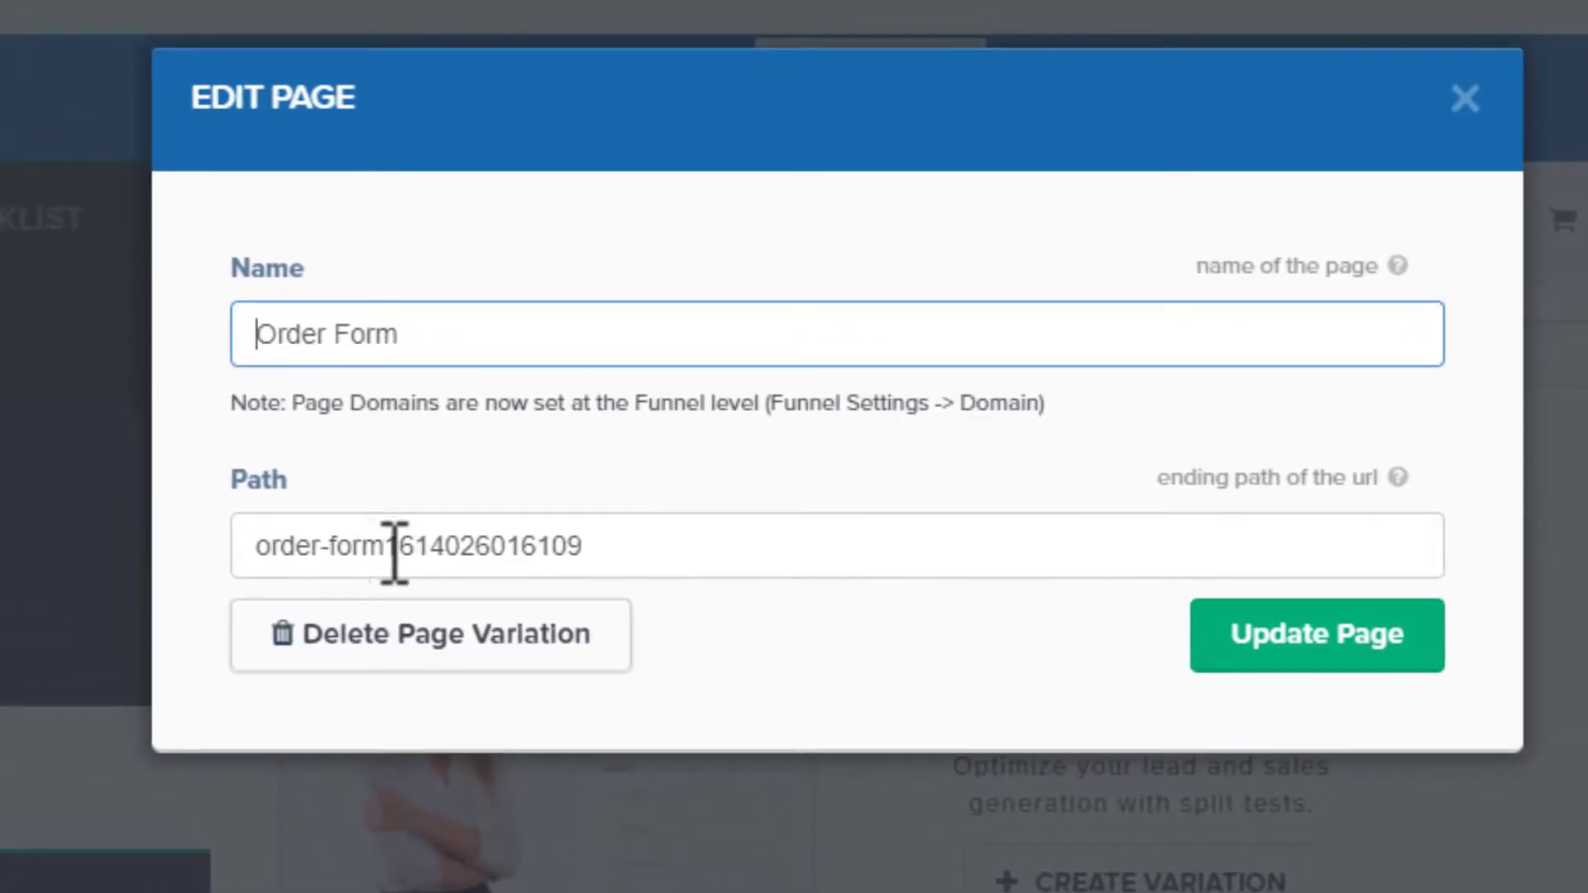
pyautogui.moveTo(395, 546); pyautogui.dragTo(1131, 538)
pyautogui.write('-form-a')
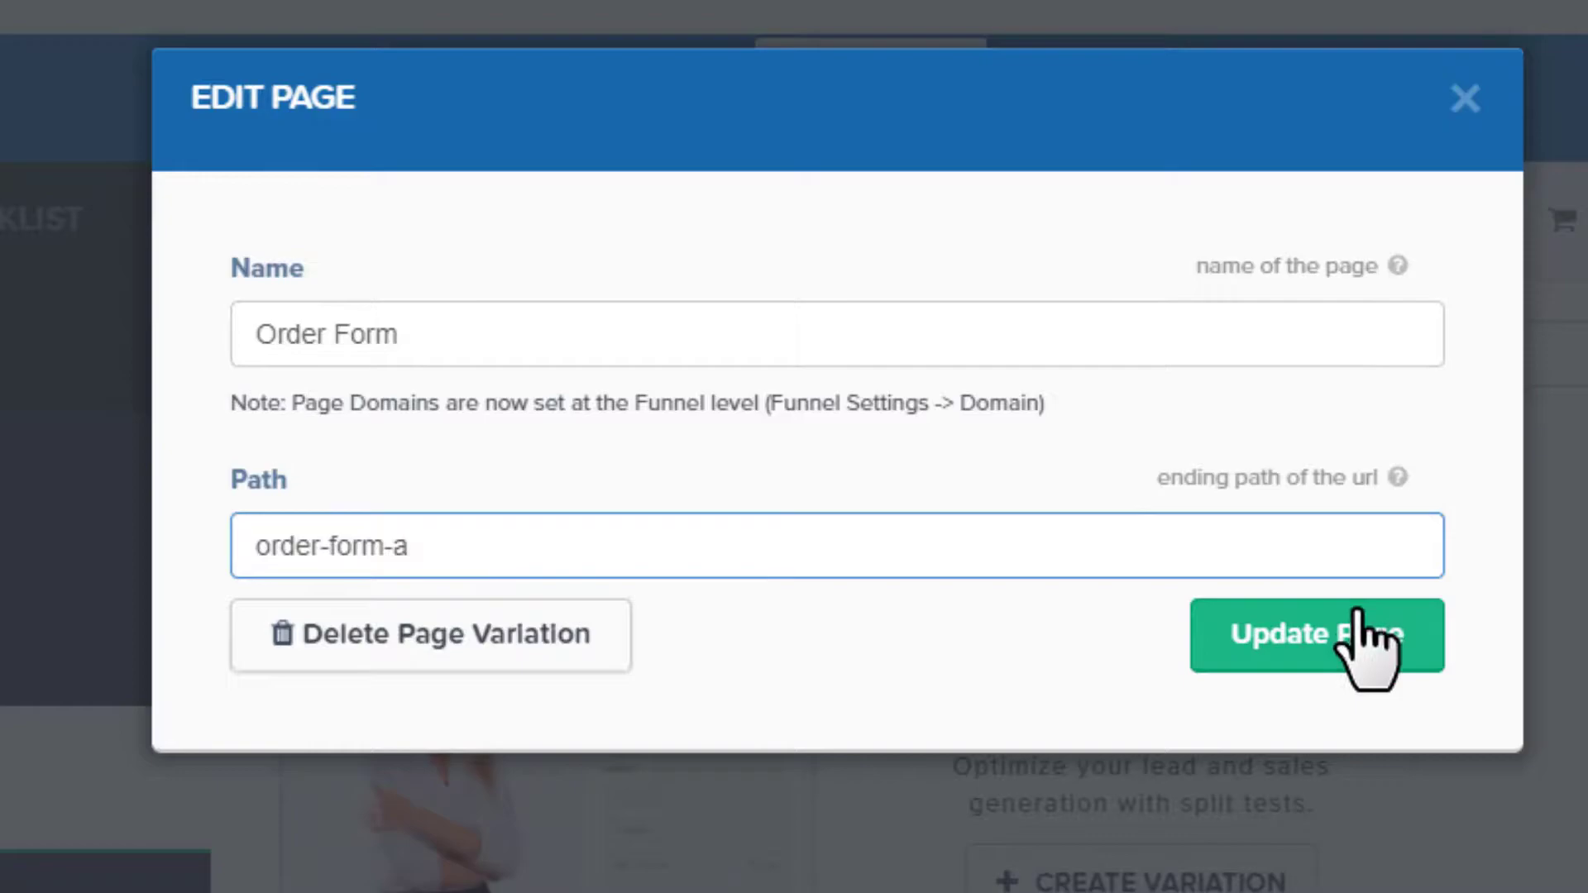
pyautogui.click(1349, 642)
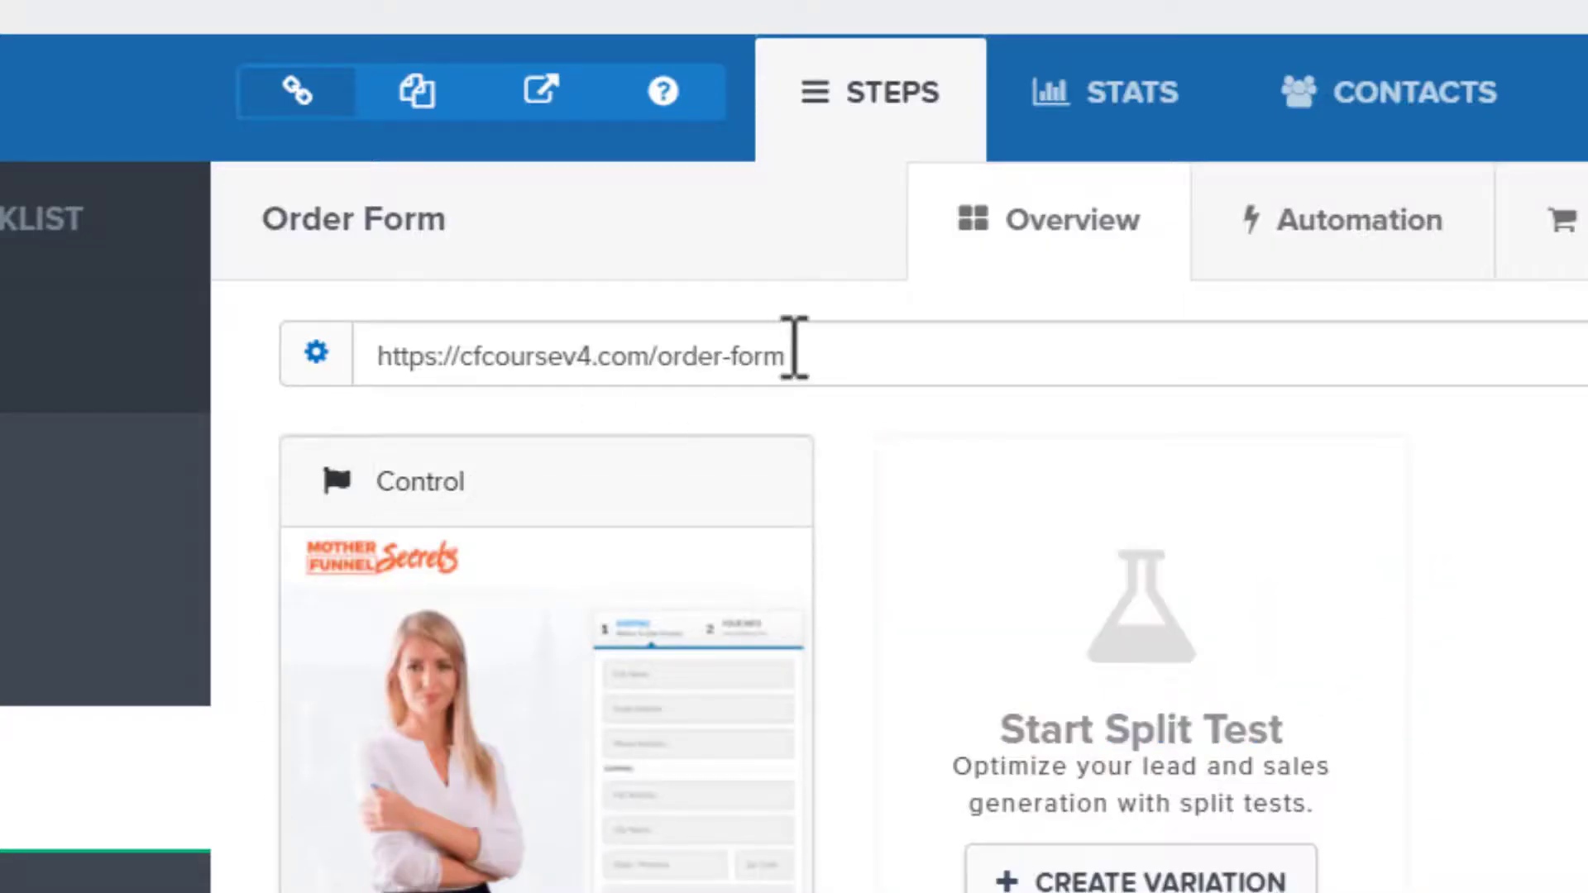
# Paste the copied cfcoursev4.com/dummy URL into the order form tab's address bar, then return to ClickFunnels.
pyautogui.click(420, 93)
pyautogui.hotkey('ctrl', 'Tab')
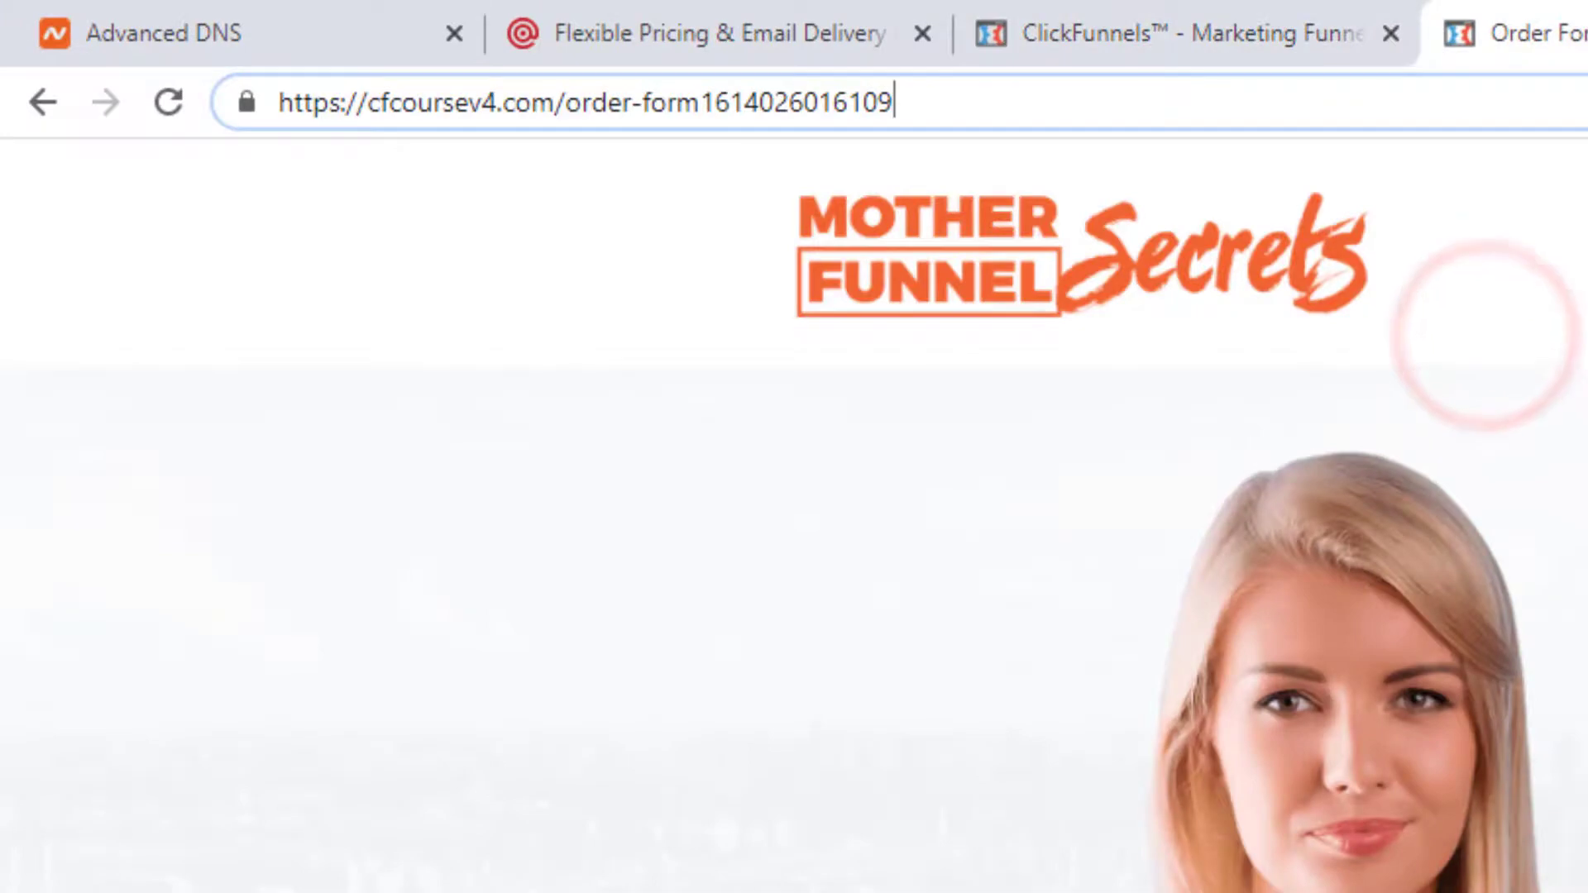
pyautogui.hotkey('ctrl', 'a')
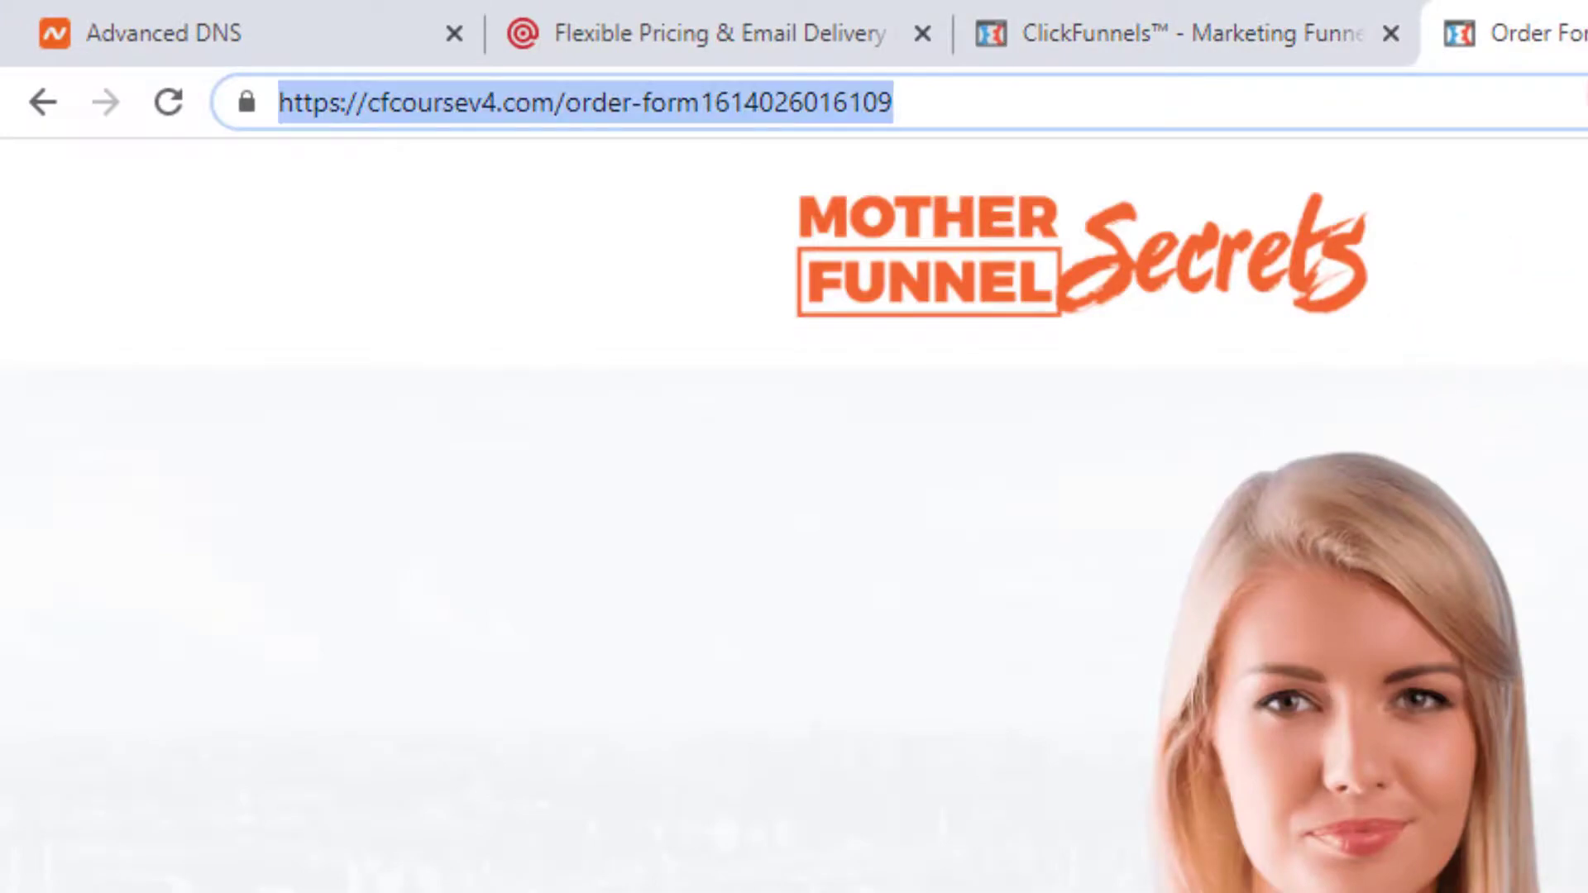
pyautogui.hotkey('ctrl', 'v')
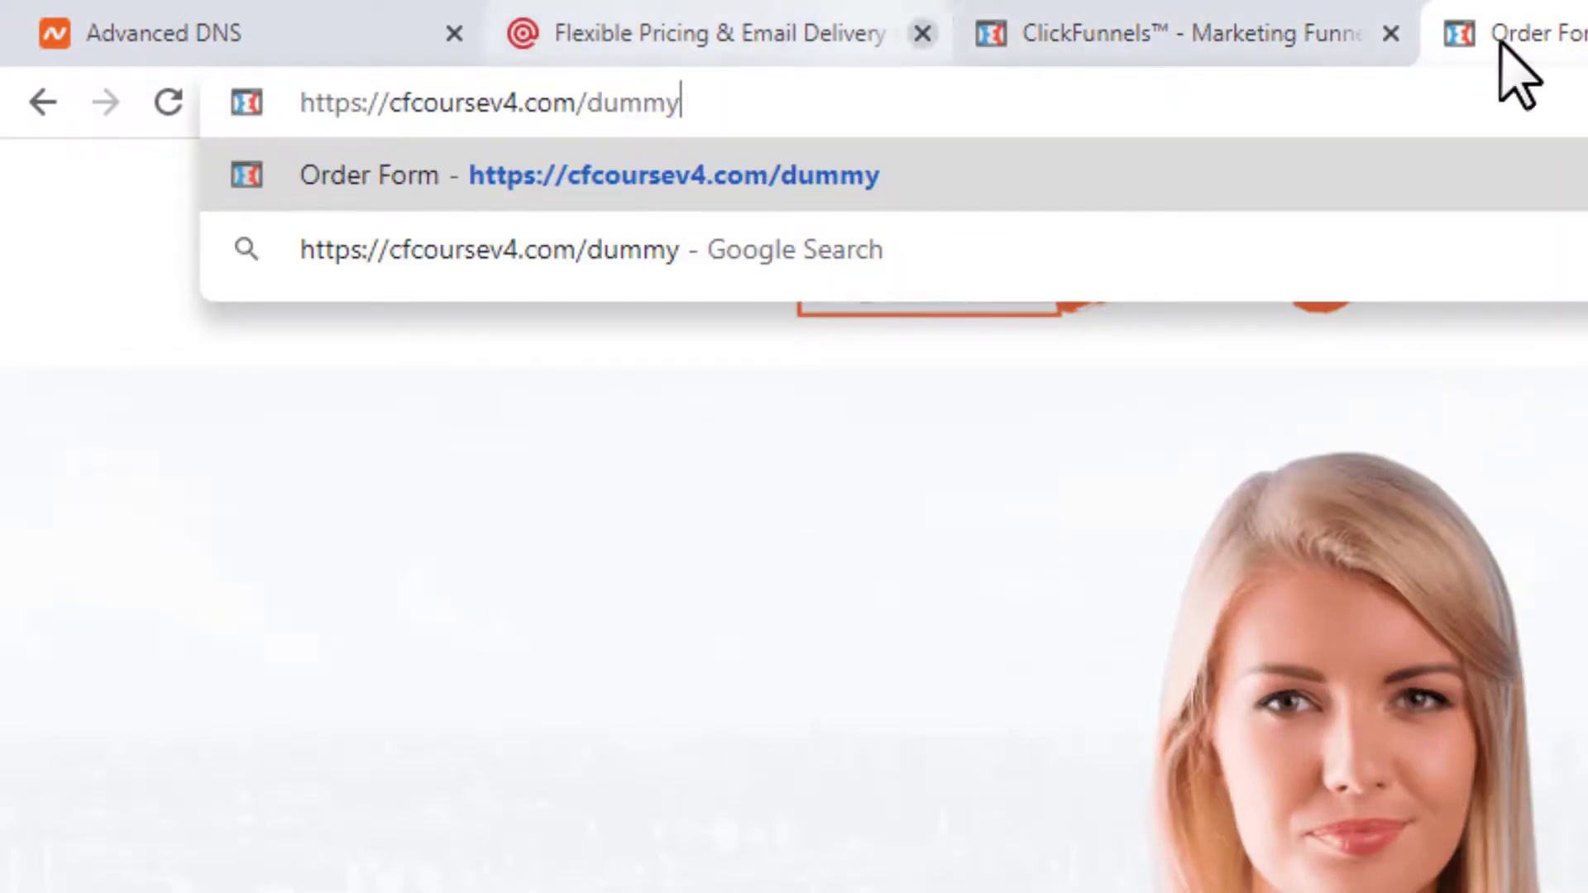
pyautogui.click(1125, 32)
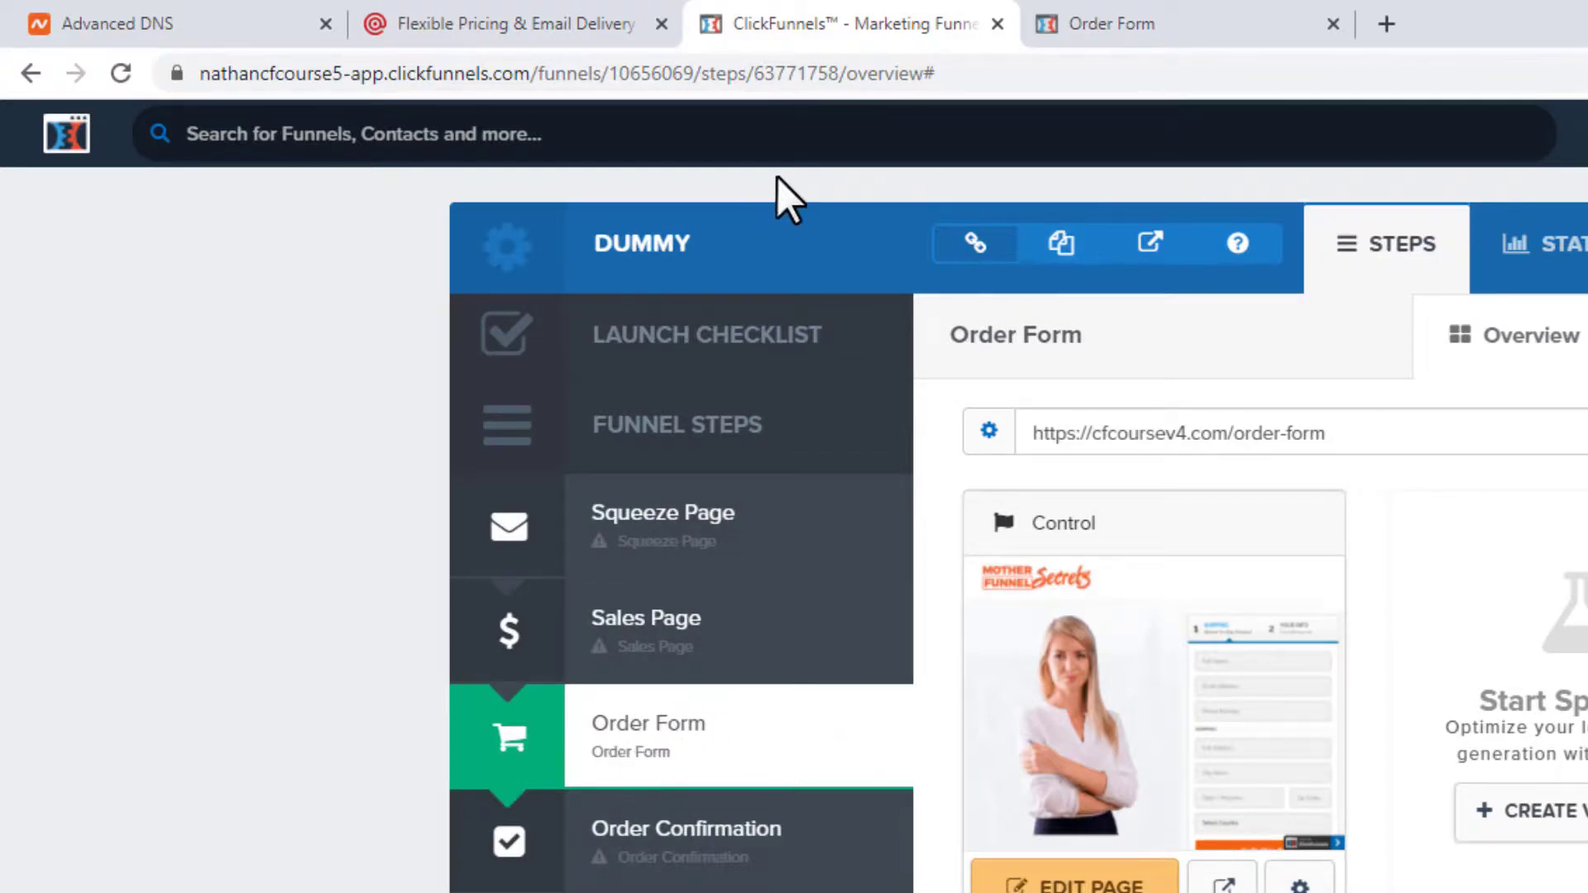
# Confirm in the Control variant's page settings that its path is order-form-a.
pyautogui.moveTo(1369, 432); pyautogui.dragTo(999, 435)
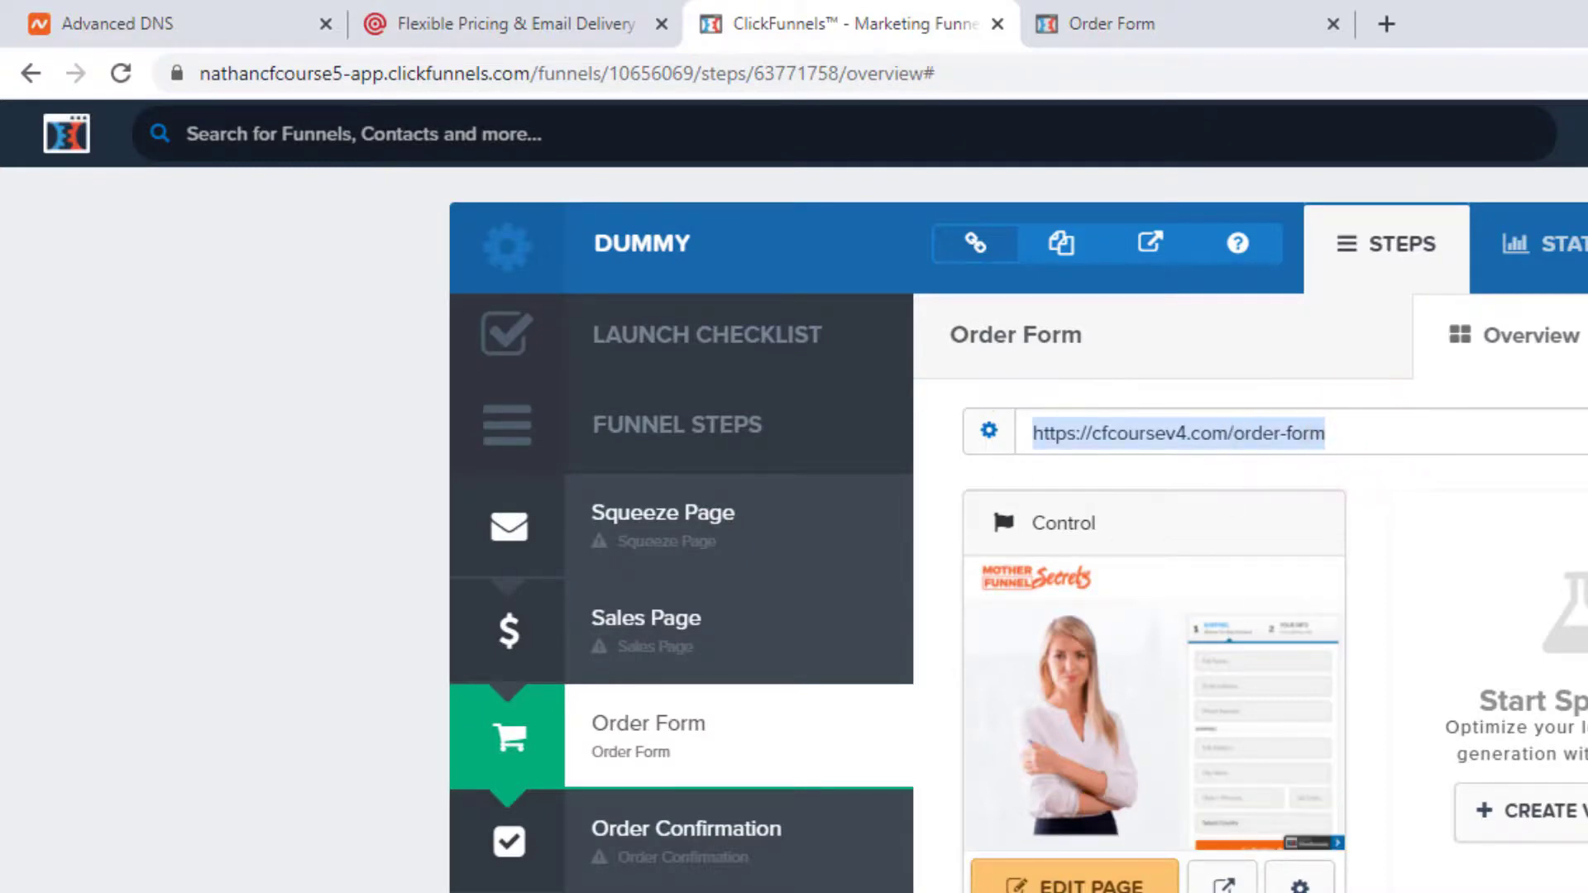
pyautogui.click(1300, 885)
pyautogui.click(1152, 563)
pyautogui.tripleClick(1152, 562)
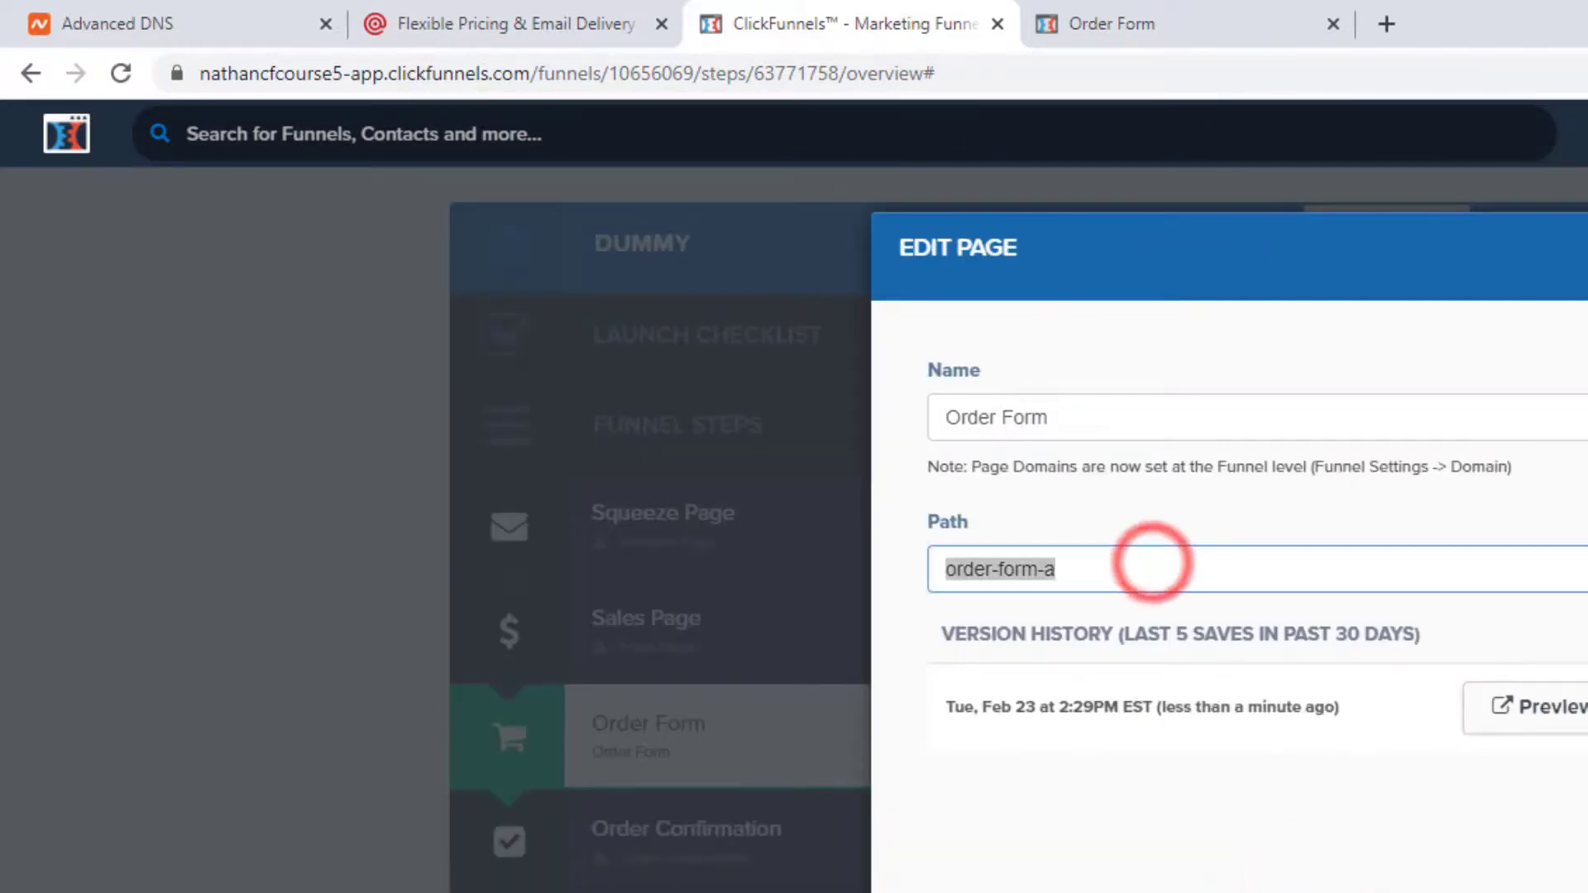
pyautogui.press('Escape')
# Load cfcoursev4.com/dummy and verify it now lands on /order-form-a, then return to ClickFunnels.
pyautogui.click(1118, 25)
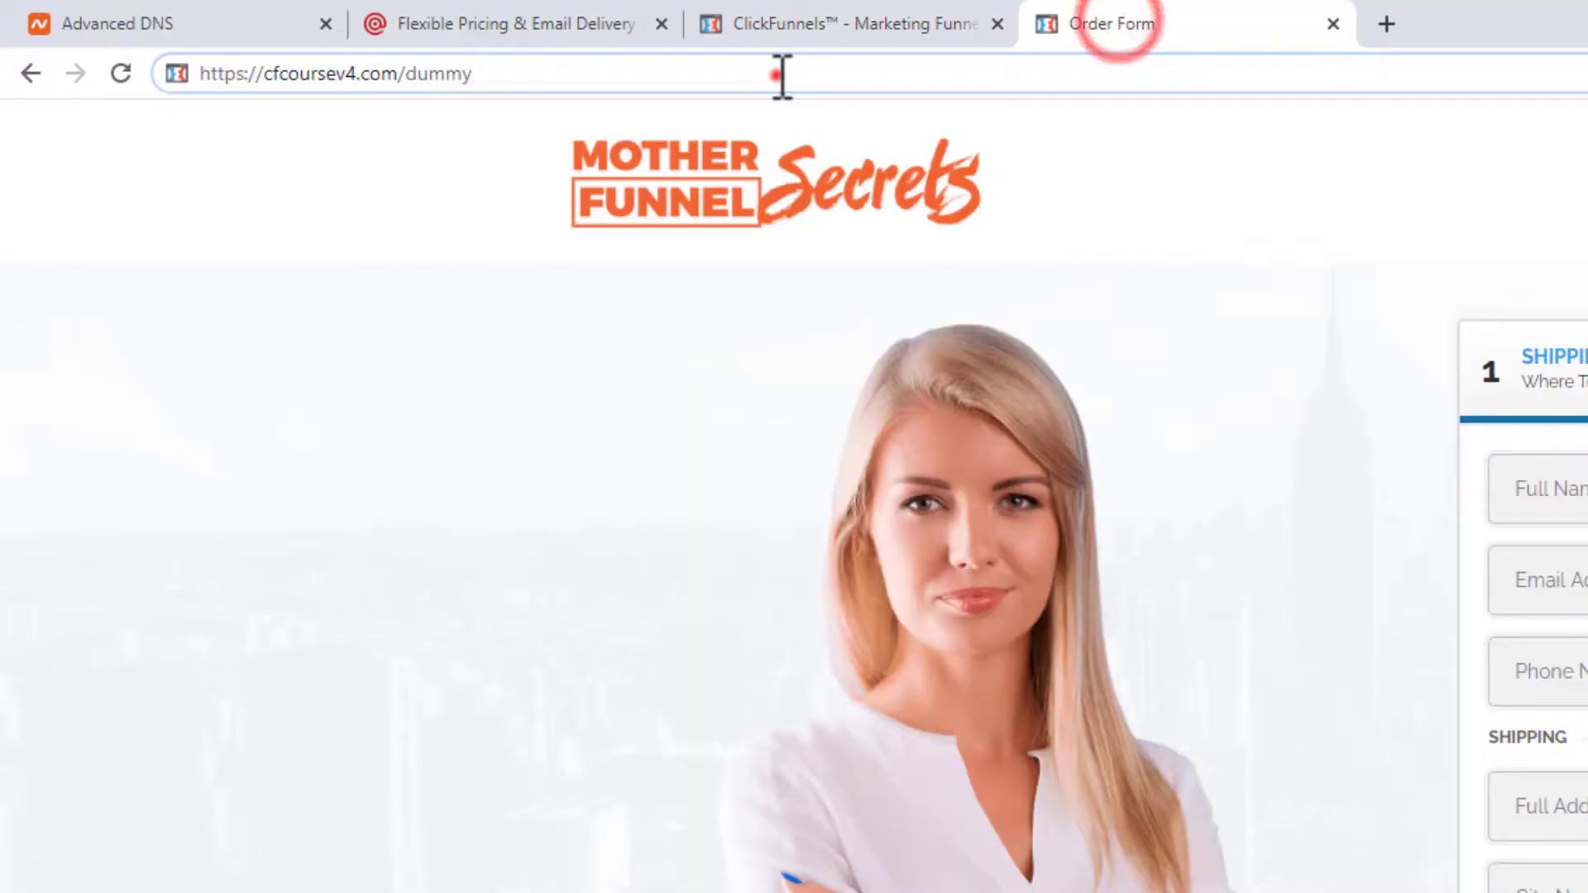
pyautogui.press('Return')
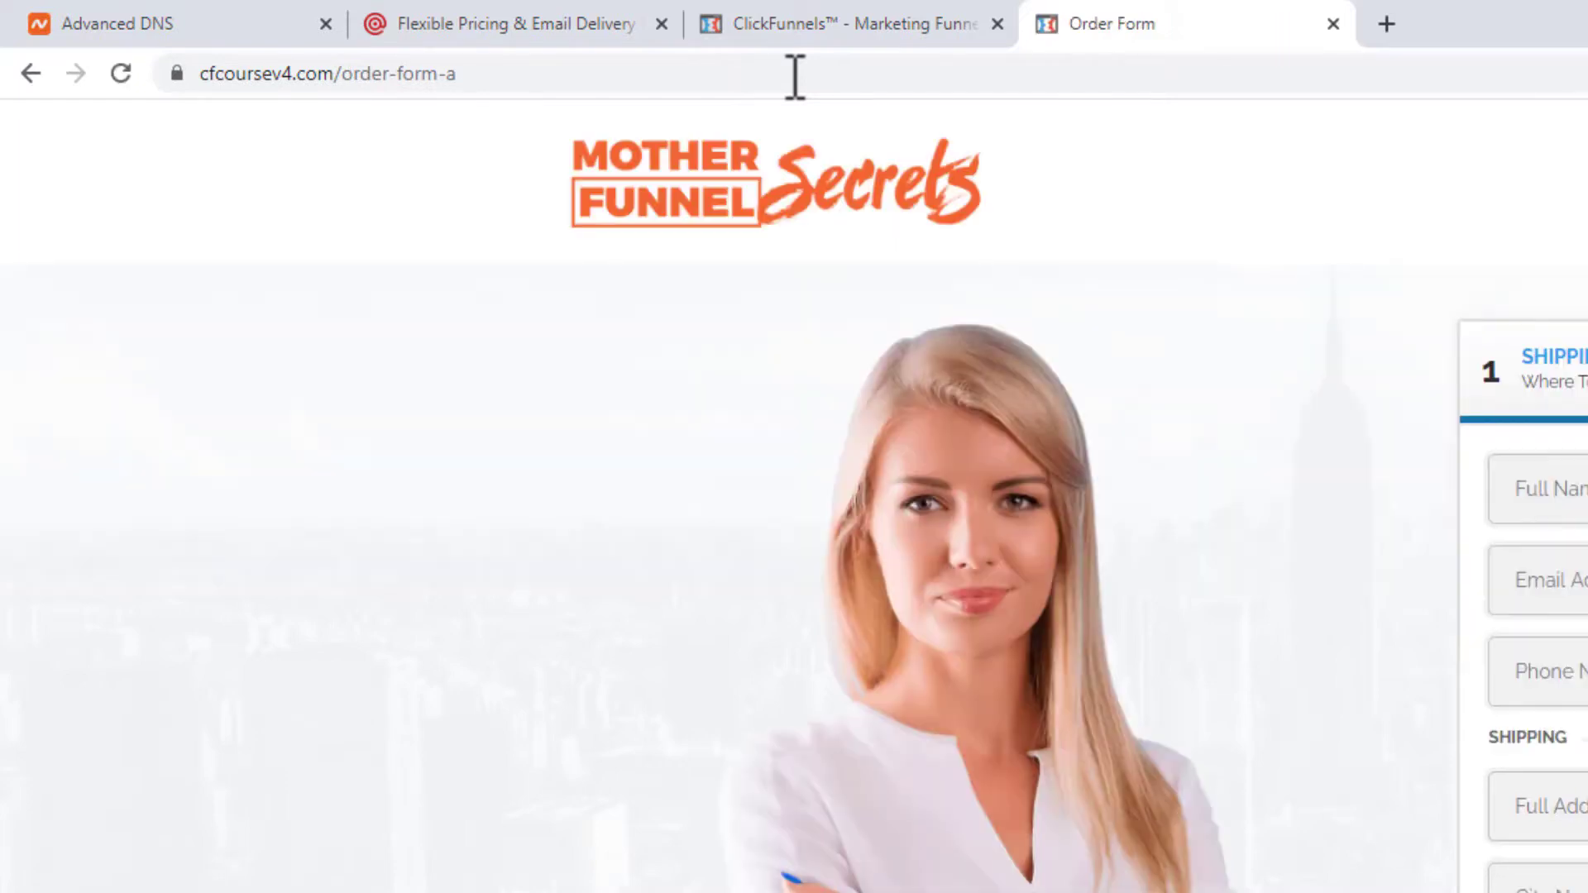
pyautogui.moveTo(796, 77); pyautogui.dragTo(330, 78)
pyautogui.click(472, 79)
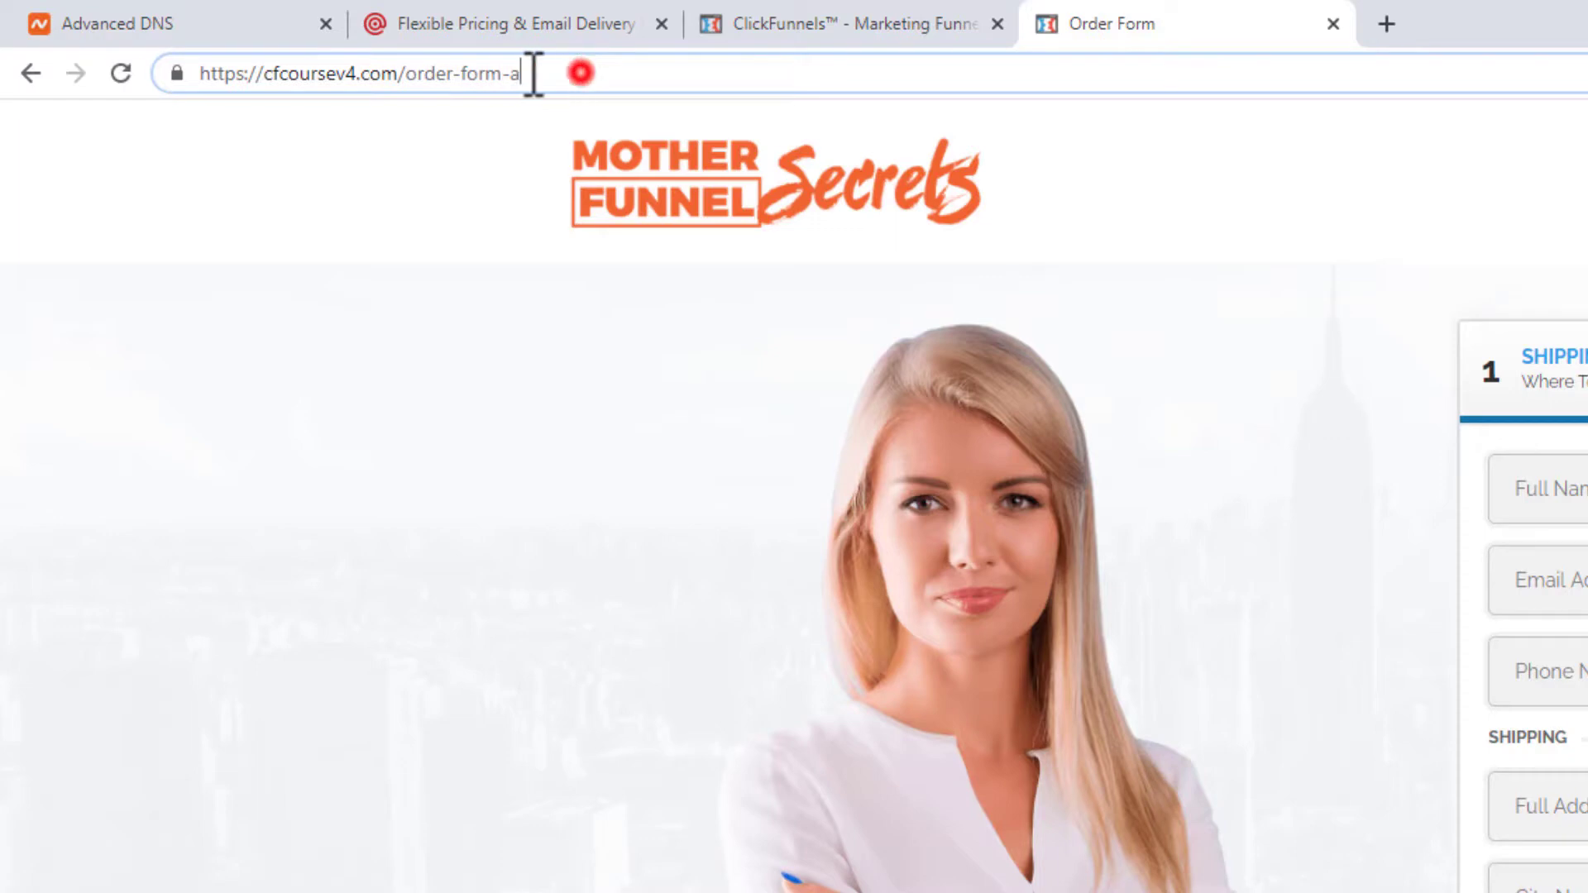
pyautogui.moveTo(534, 74); pyautogui.dragTo(404, 76)
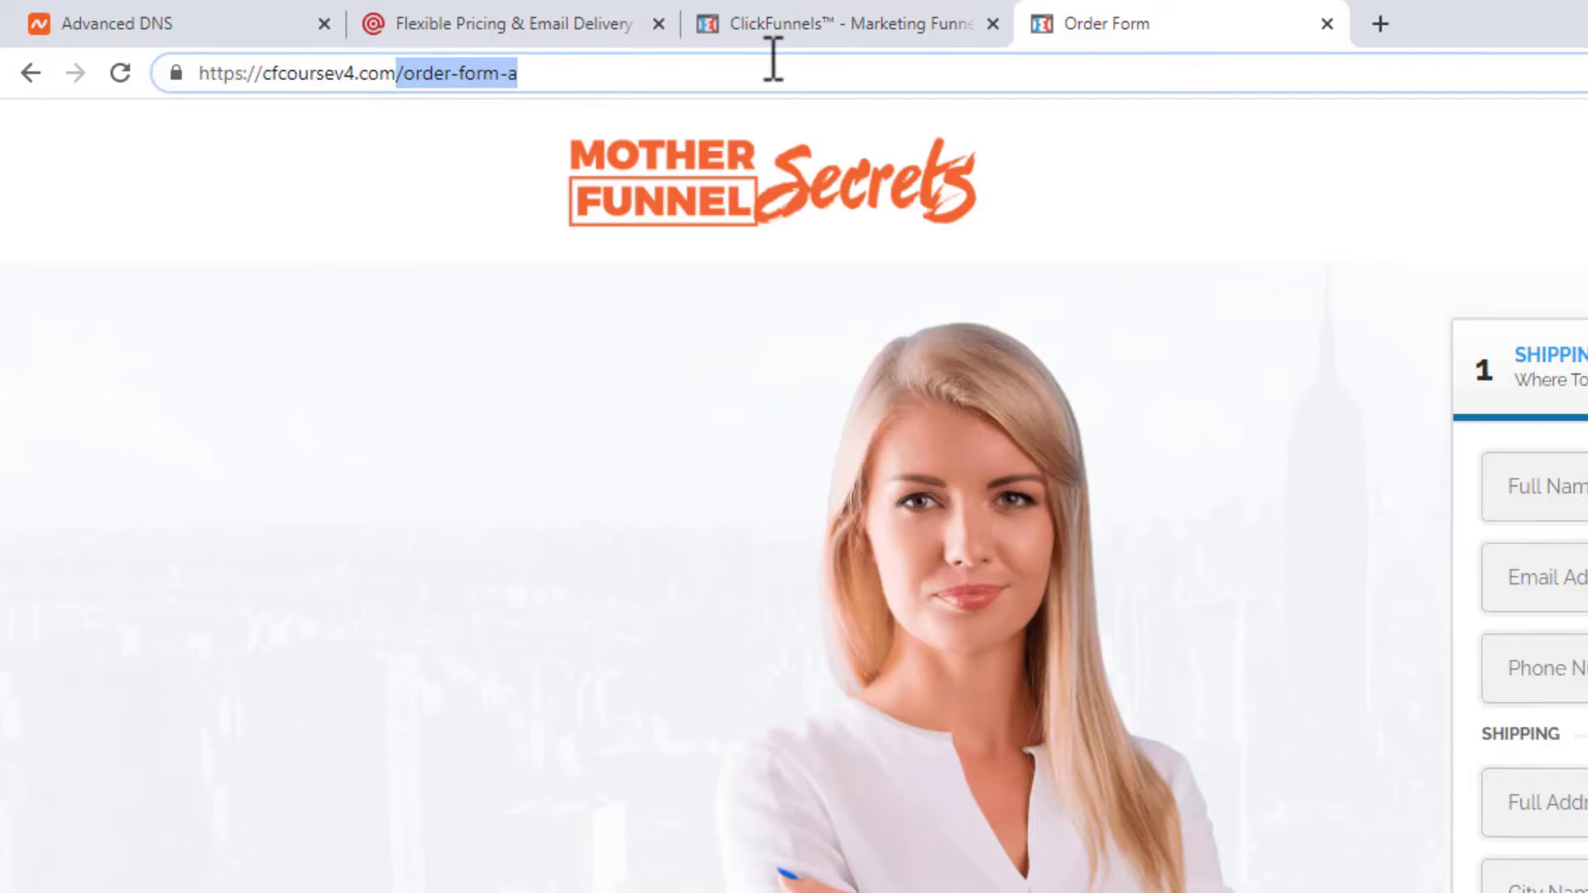
pyautogui.click(784, 24)
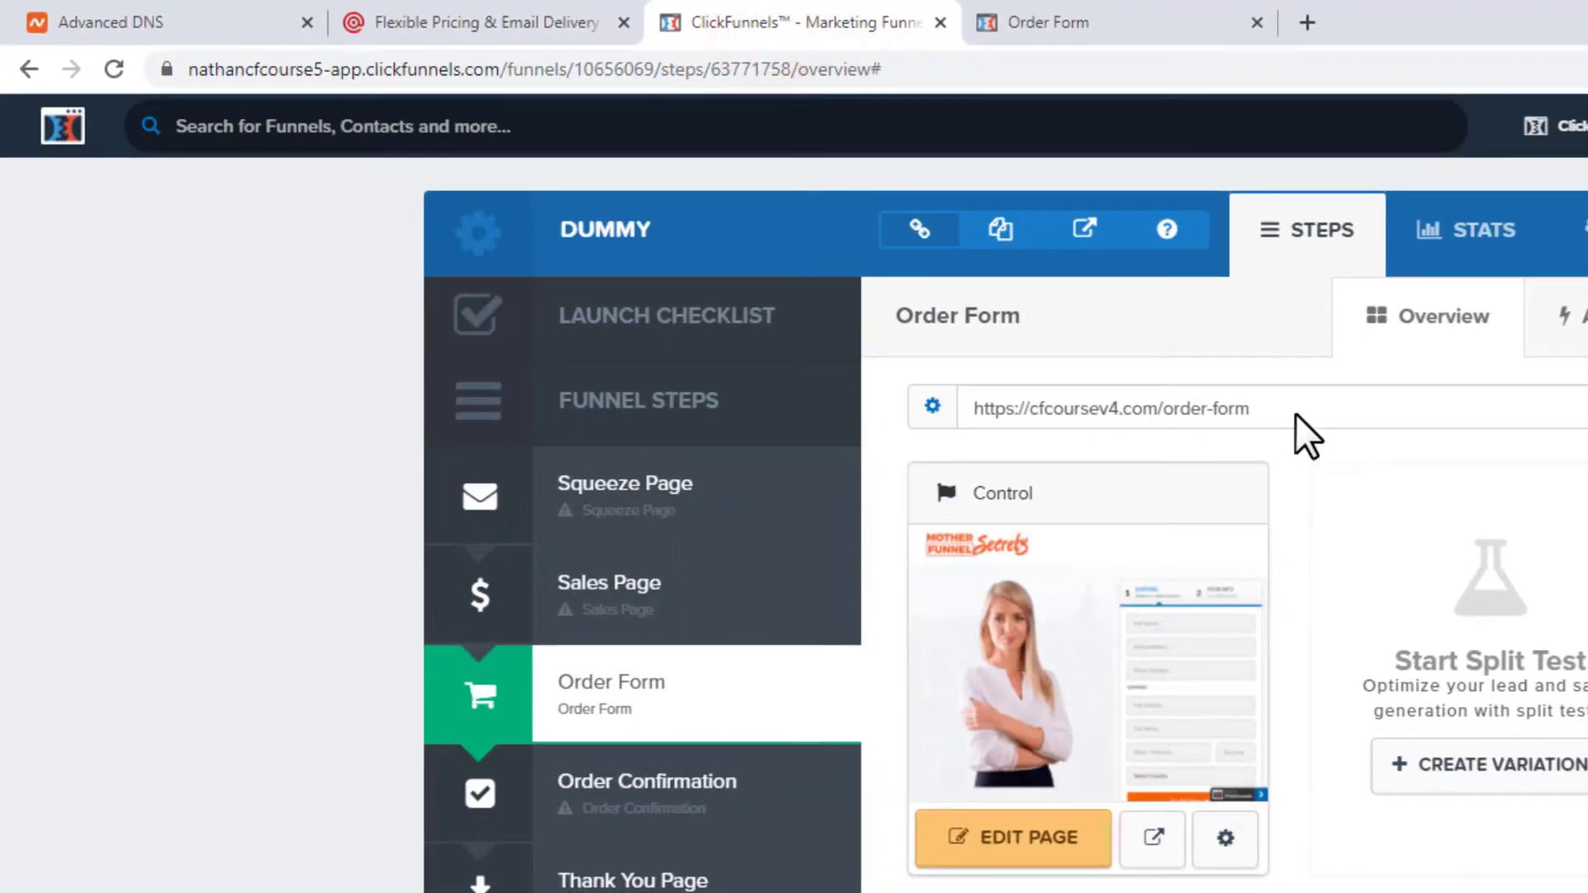
pyautogui.moveTo(1292, 409); pyautogui.dragTo(985, 411)
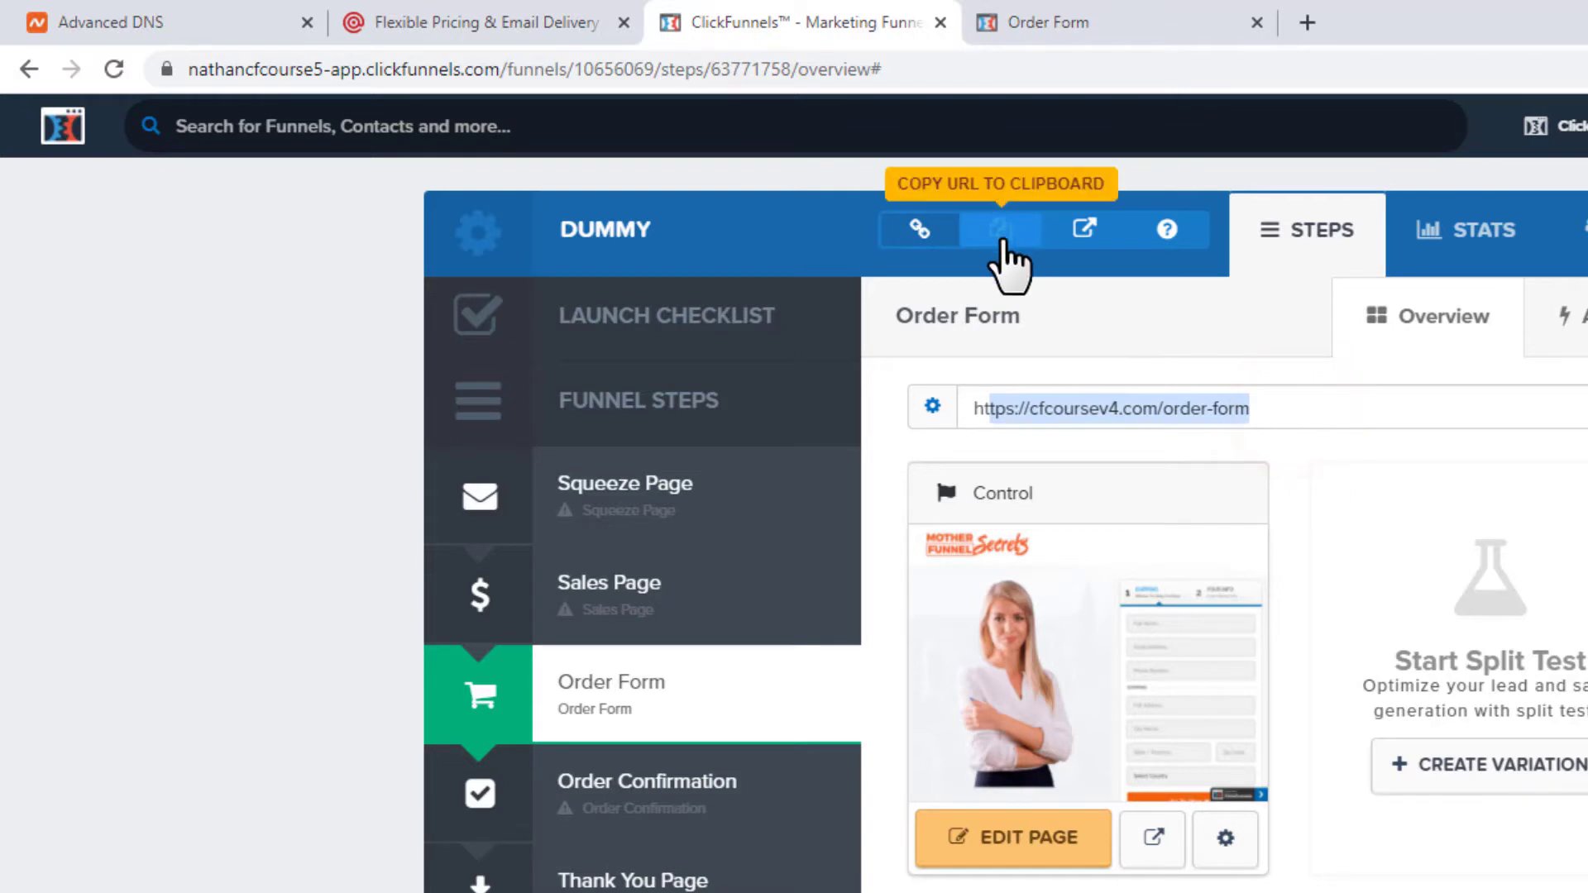